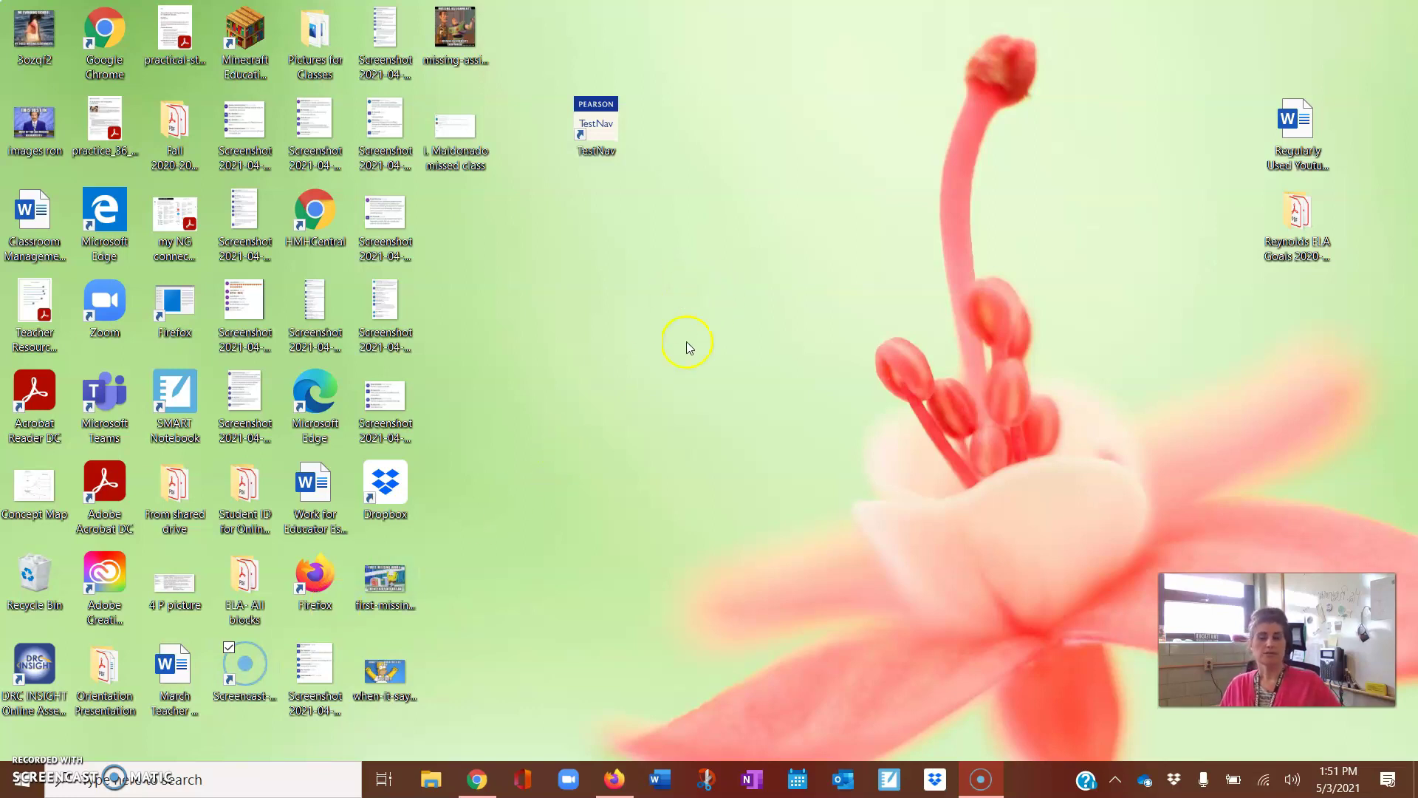
# Launch OneNote and open the ELA 3-3 notebook's 3-8-21 Fears and Phobias page
pyautogui.click(753, 780)
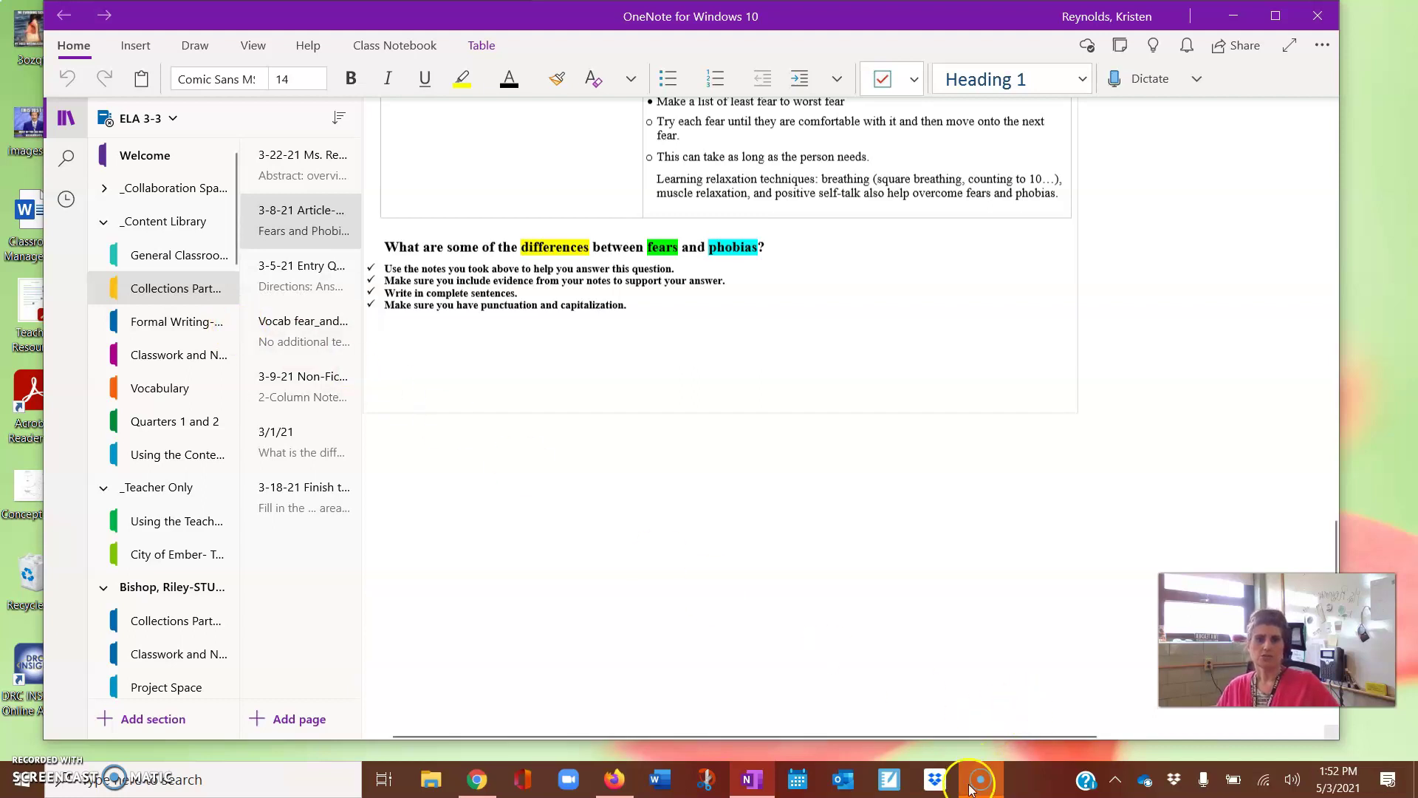
pyautogui.moveTo(990, 788)
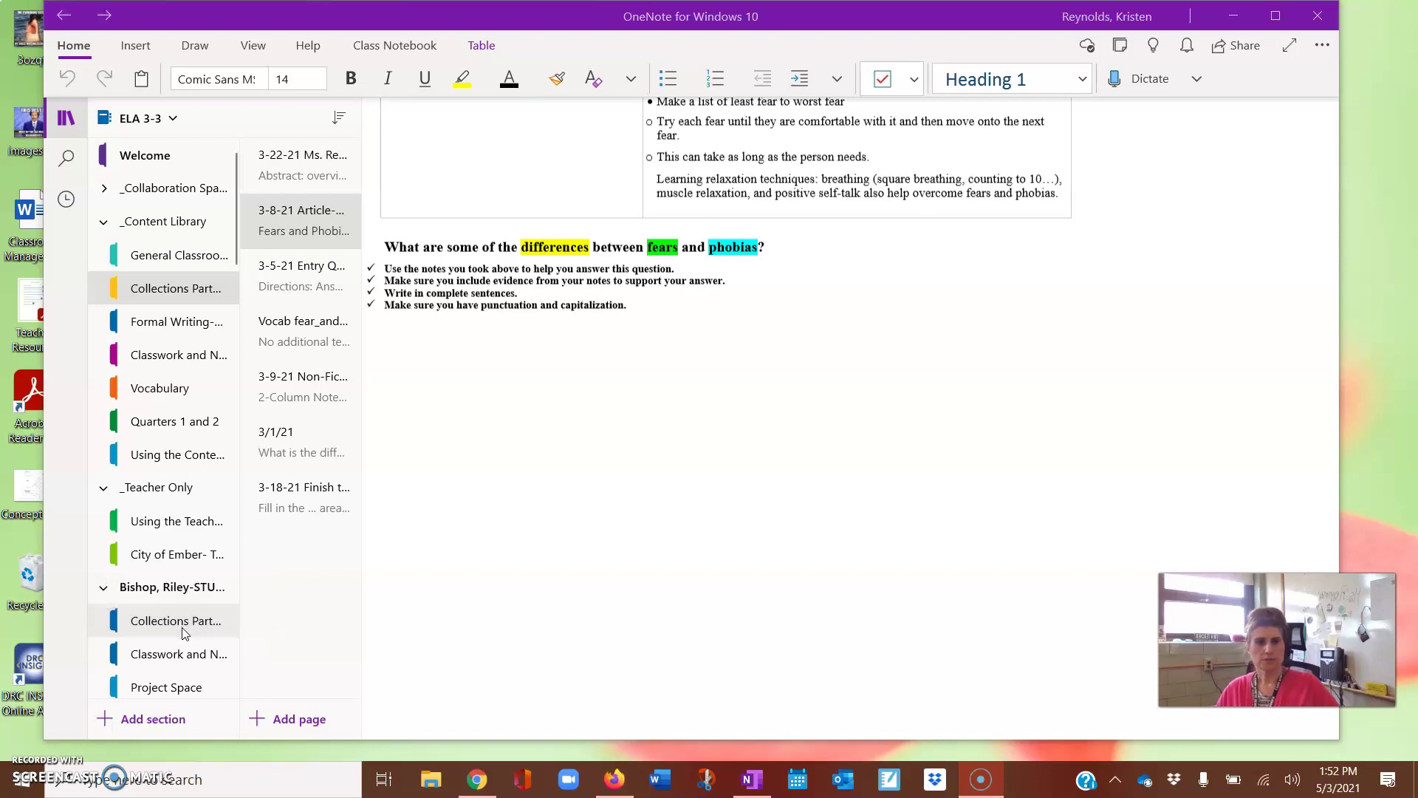
pyautogui.click(374, 561)
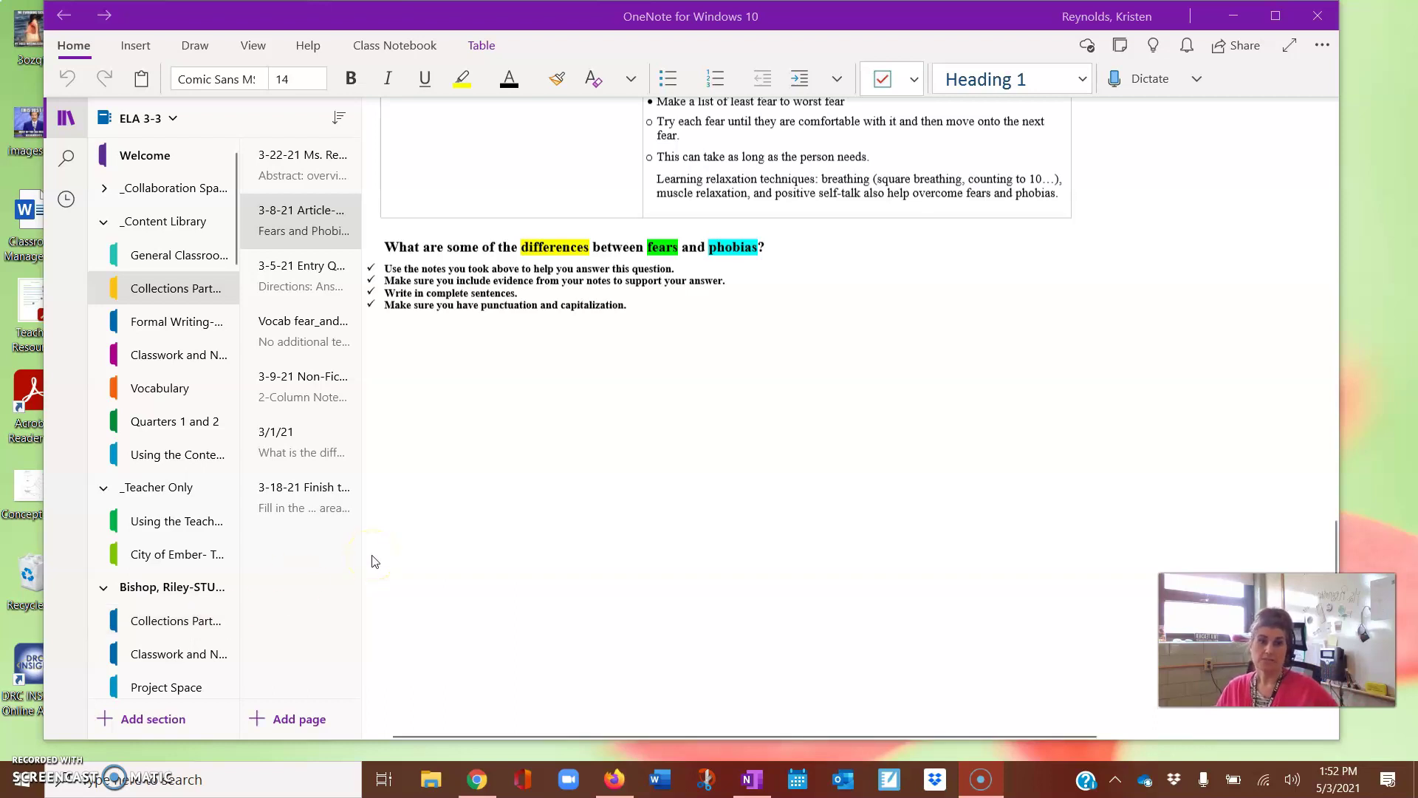
pyautogui.click(456, 506)
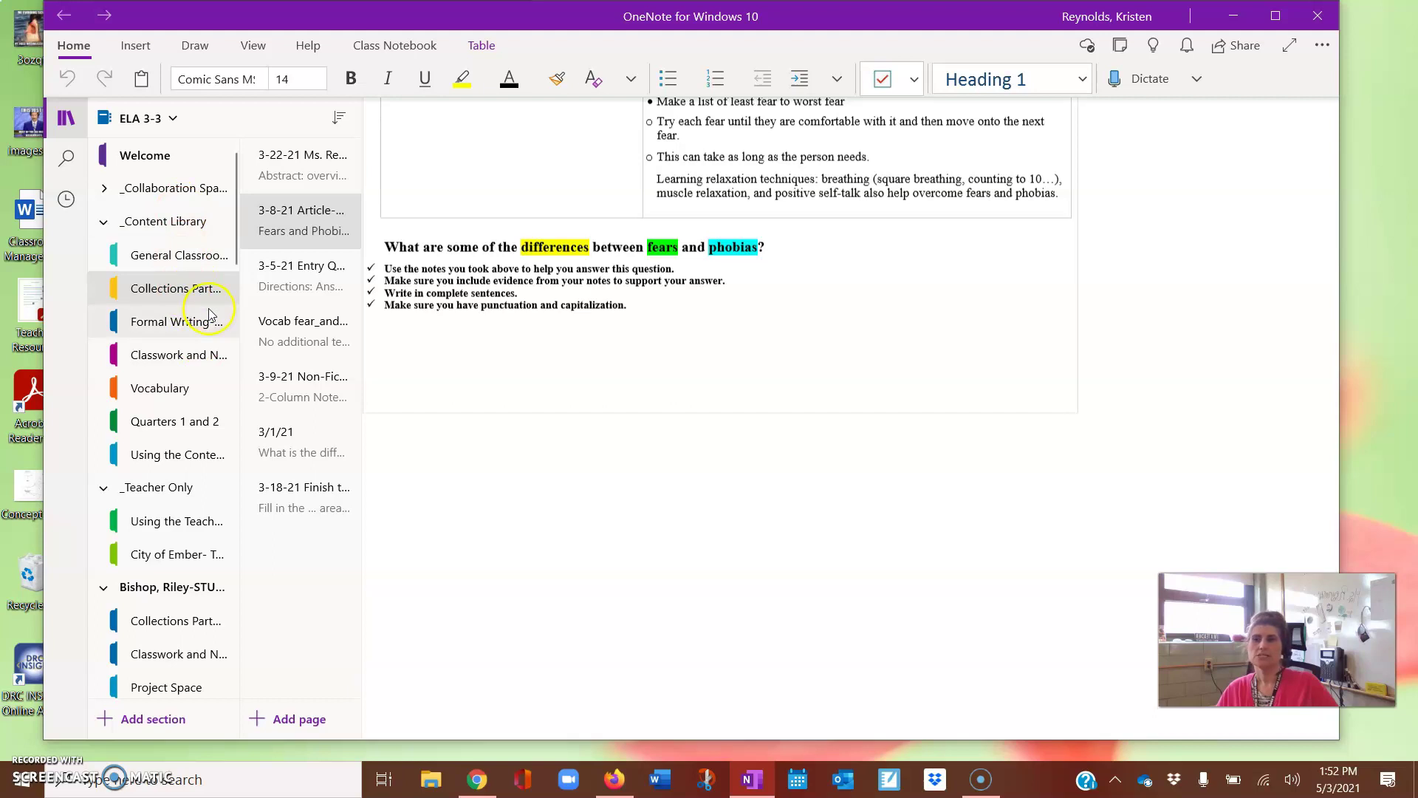
# Collapse the _Teacher Only section group and return to the 3-8-21 Fears and Phobias page
pyautogui.click(367, 202)
pyautogui.scroll(20, 601, 325)
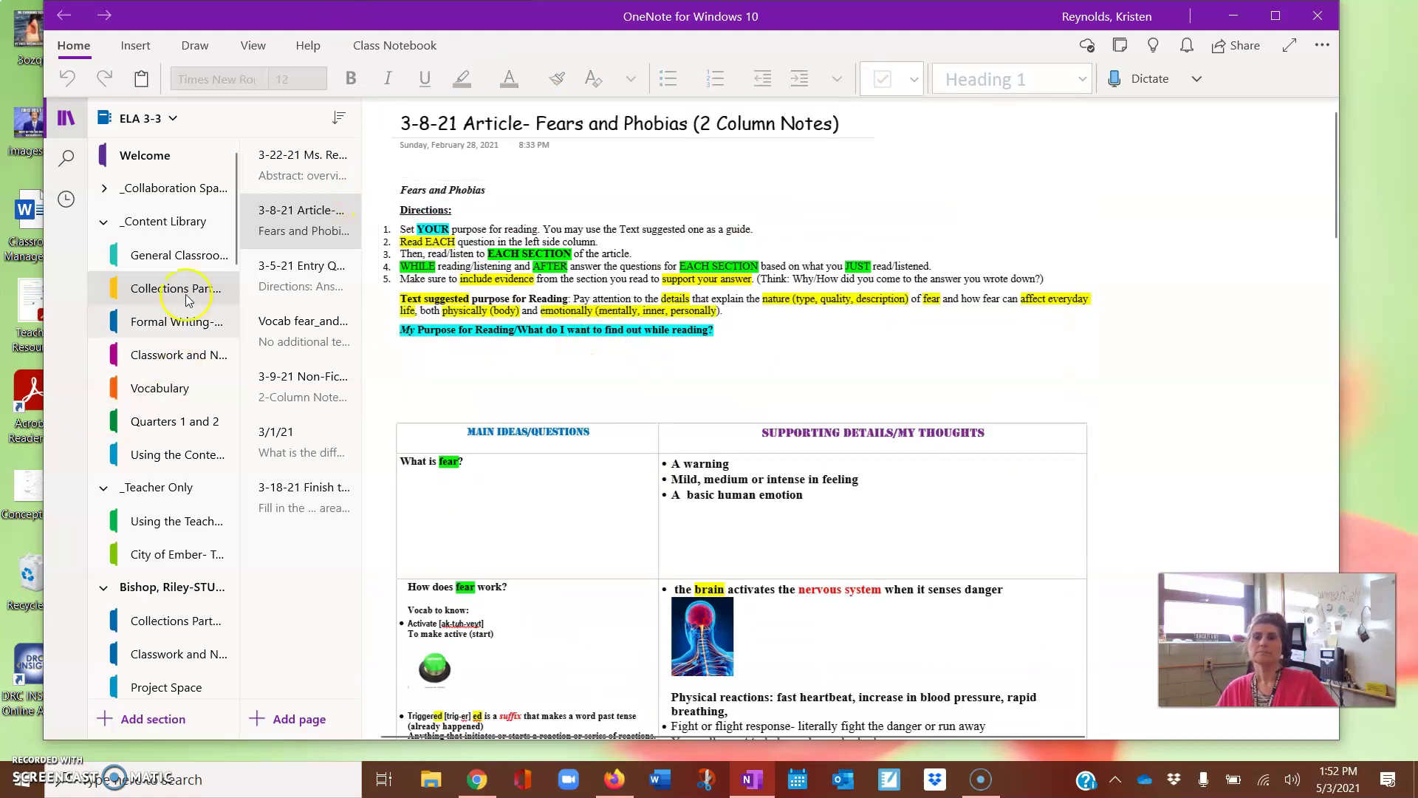
pyautogui.click(164, 238)
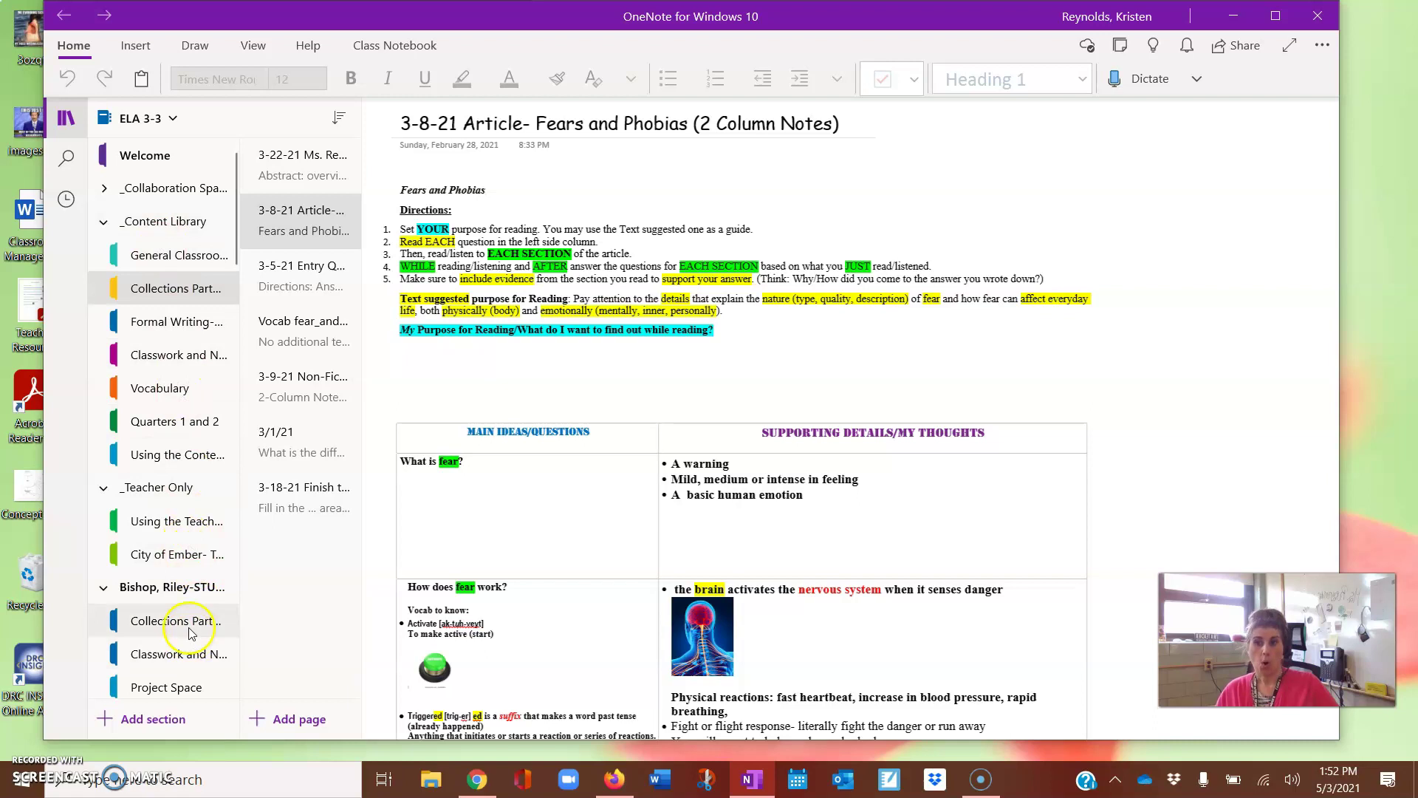
pyautogui.click(185, 604)
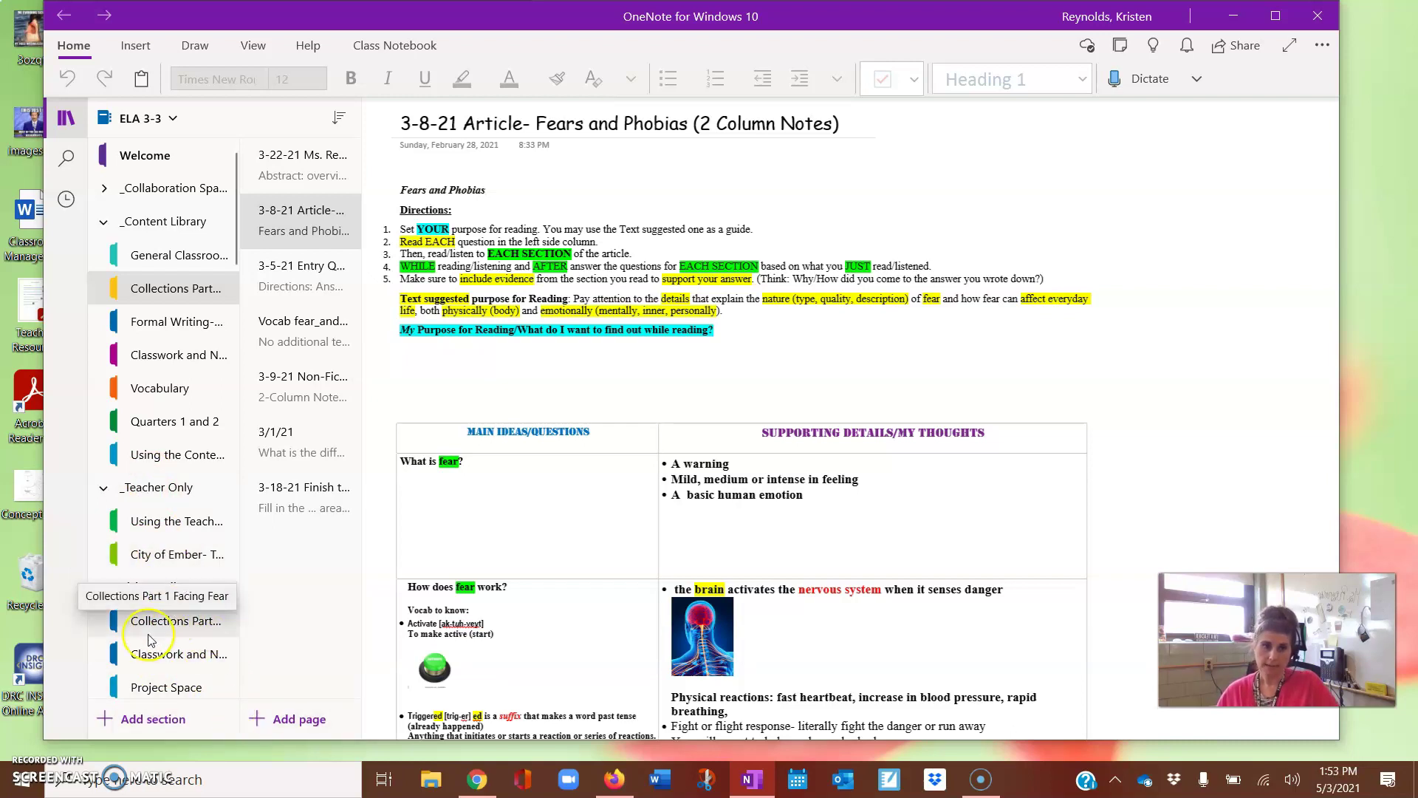
pyautogui.click(108, 487)
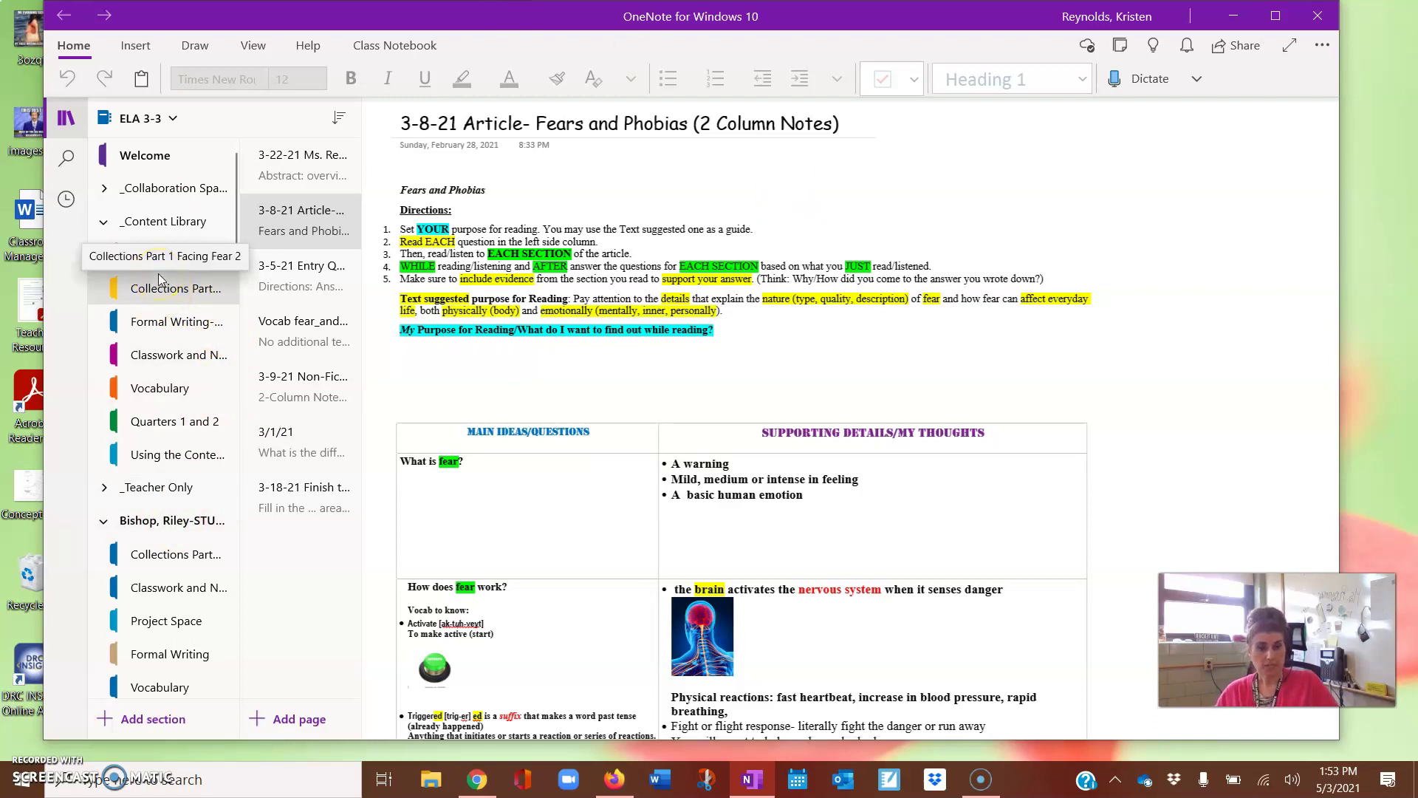
pyautogui.click(122, 293)
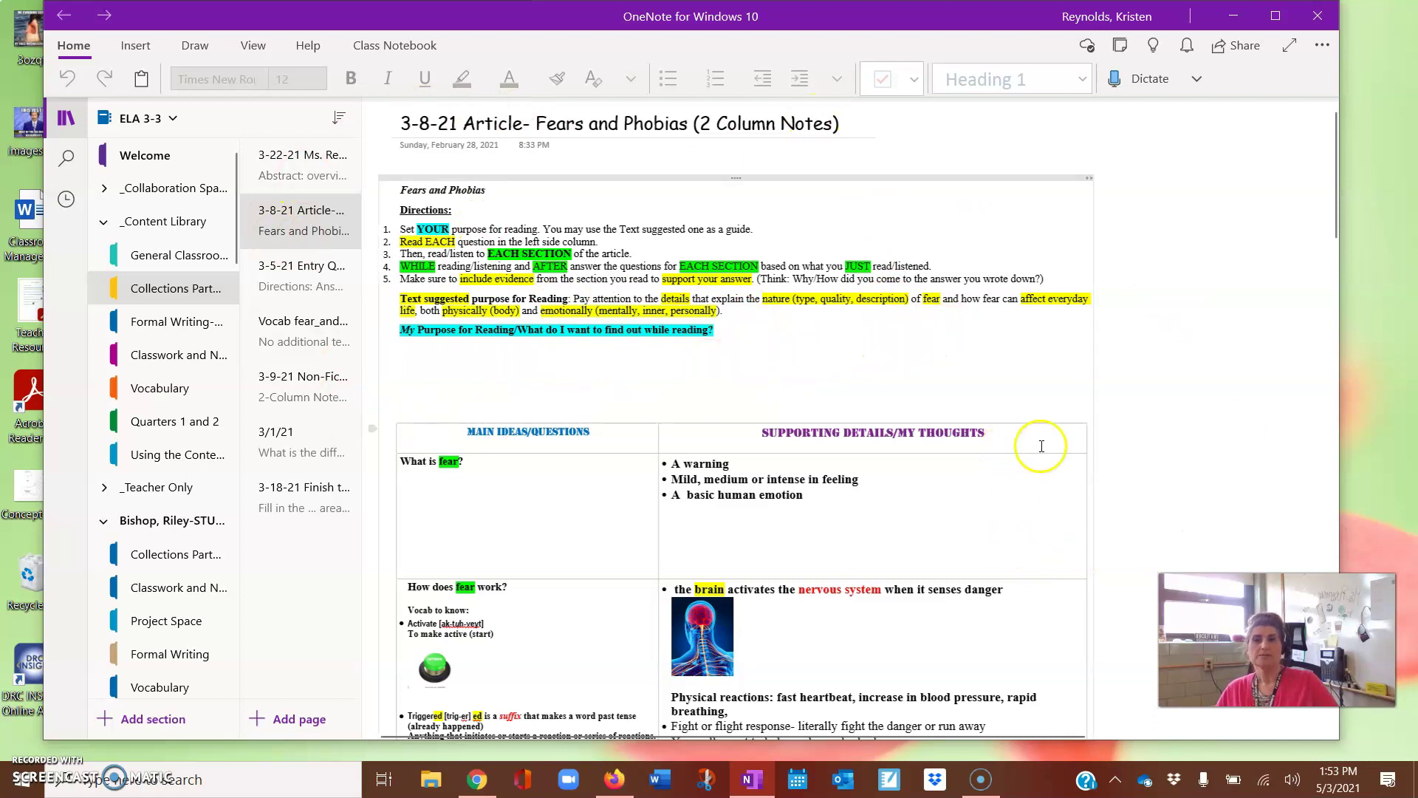
# Select only the Supporting Details column, from 'A warning' down to the relaxation techniques row
pyautogui.scroll(-3, 999, 491)
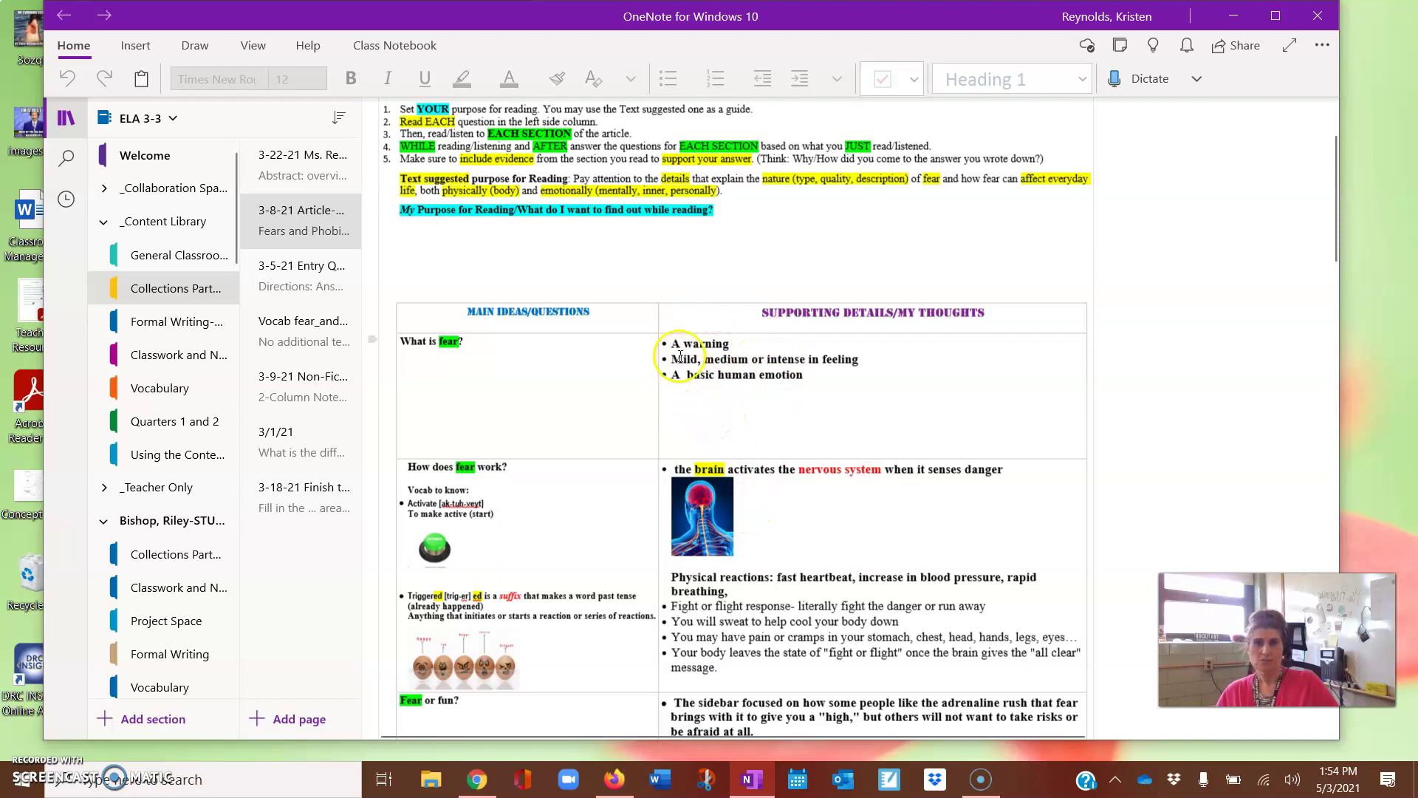
pyautogui.moveTo(674, 344)
pyautogui.mouseDown()
pyautogui.moveTo(786, 369)
pyautogui.moveTo(861, 414)
pyautogui.moveTo(909, 486)
pyautogui.mouseUp()
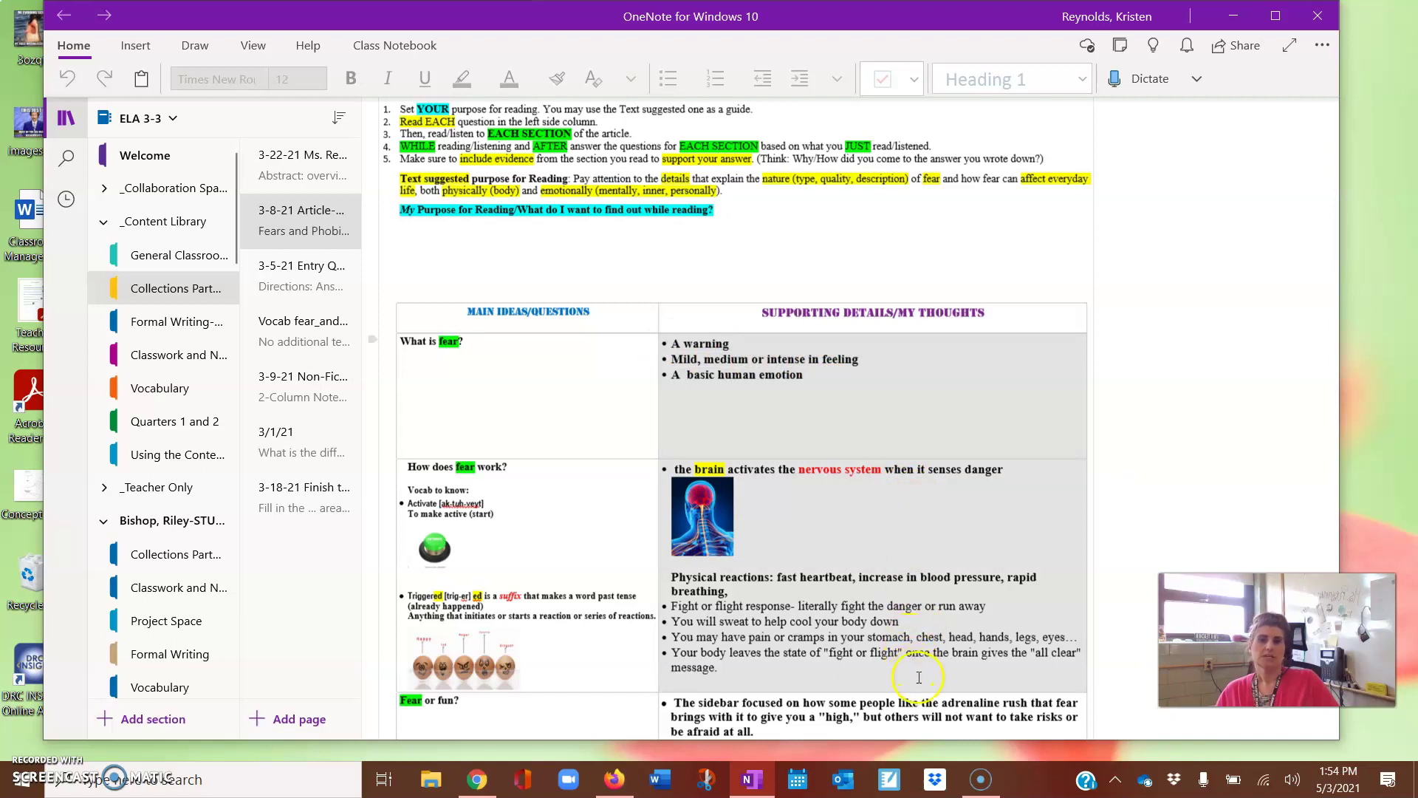
pyautogui.moveTo(921, 683); pyautogui.dragTo(500, 599)
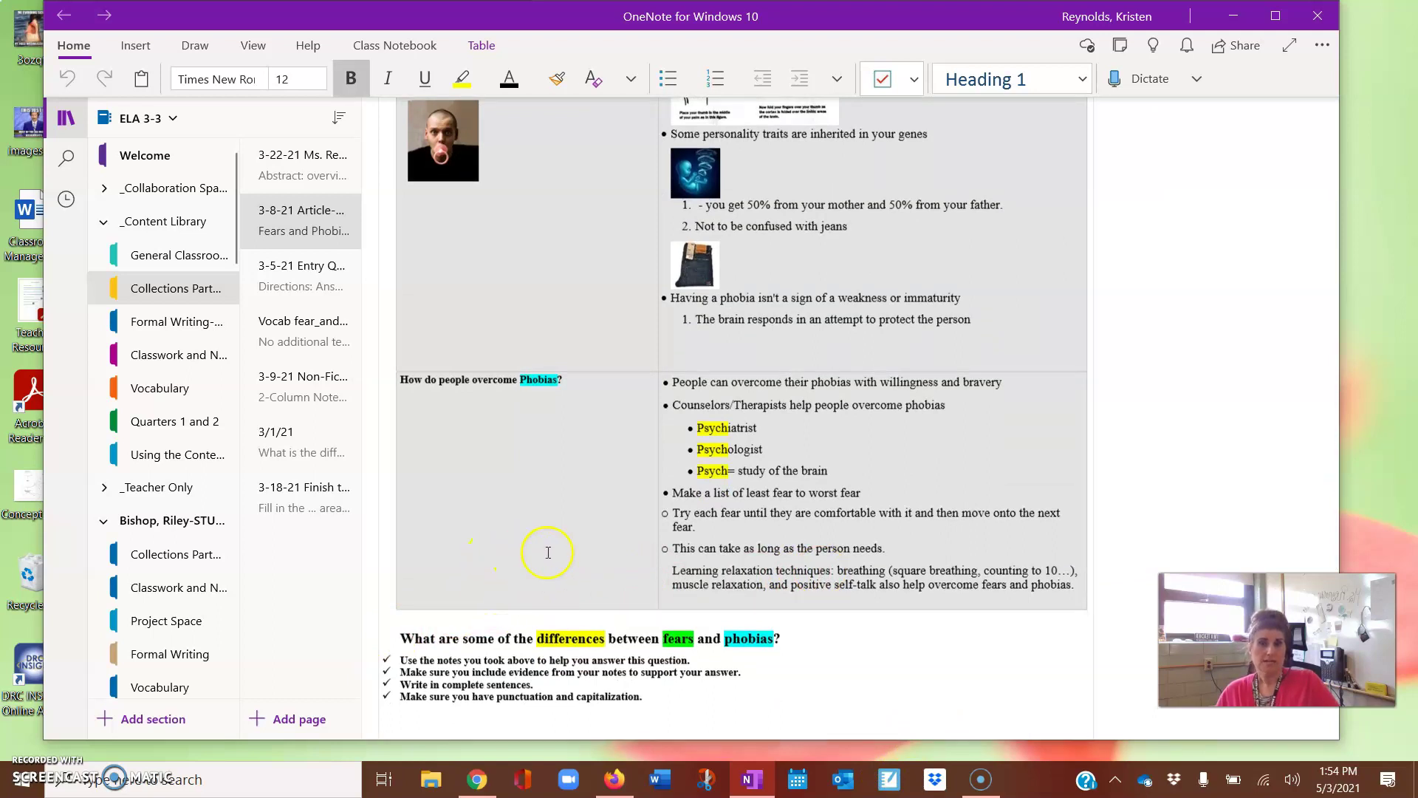
pyautogui.moveTo(638, 547); pyautogui.dragTo(790, 526)
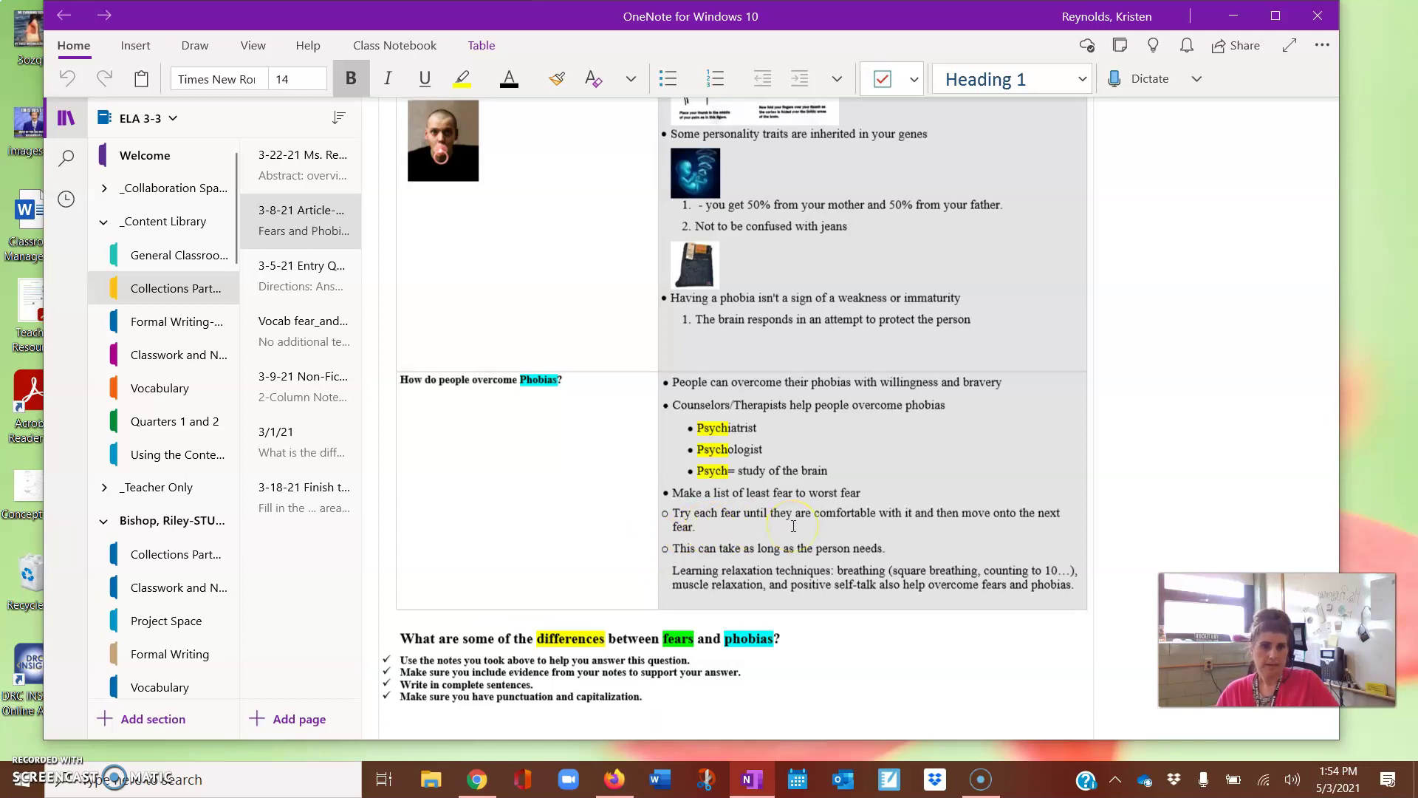
pyautogui.moveTo(793, 526); pyautogui.dragTo(808, 524)
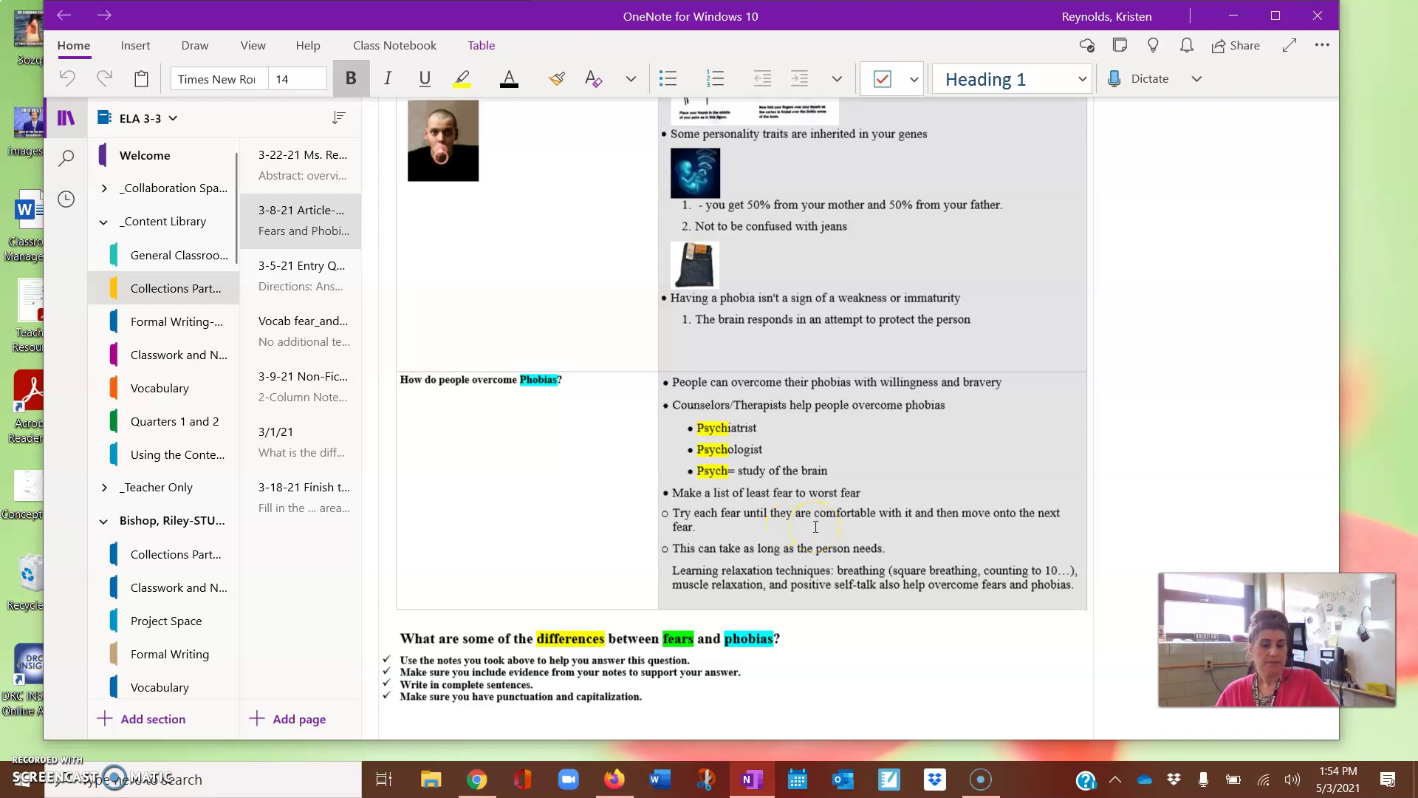
pyautogui.click(829, 537)
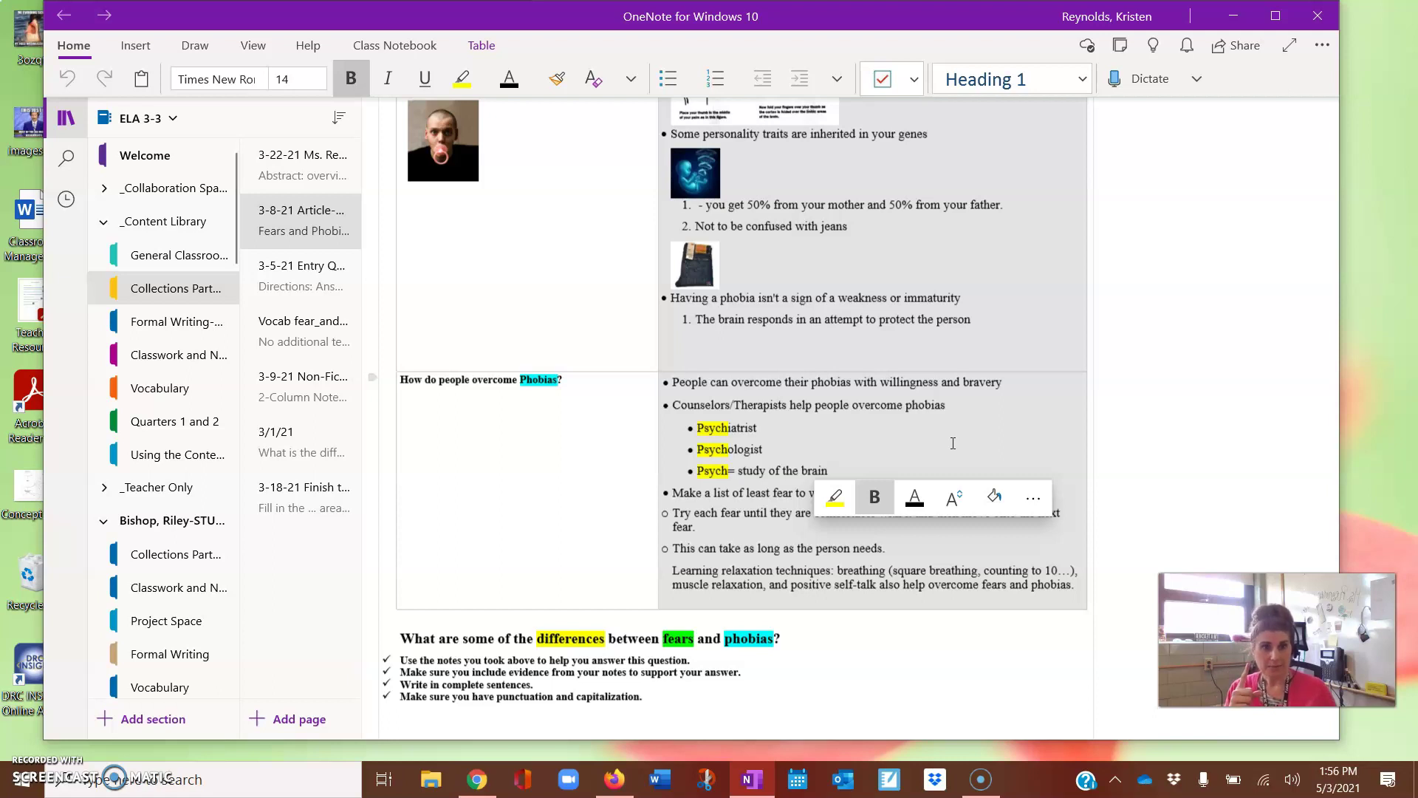
pyautogui.click(984, 389)
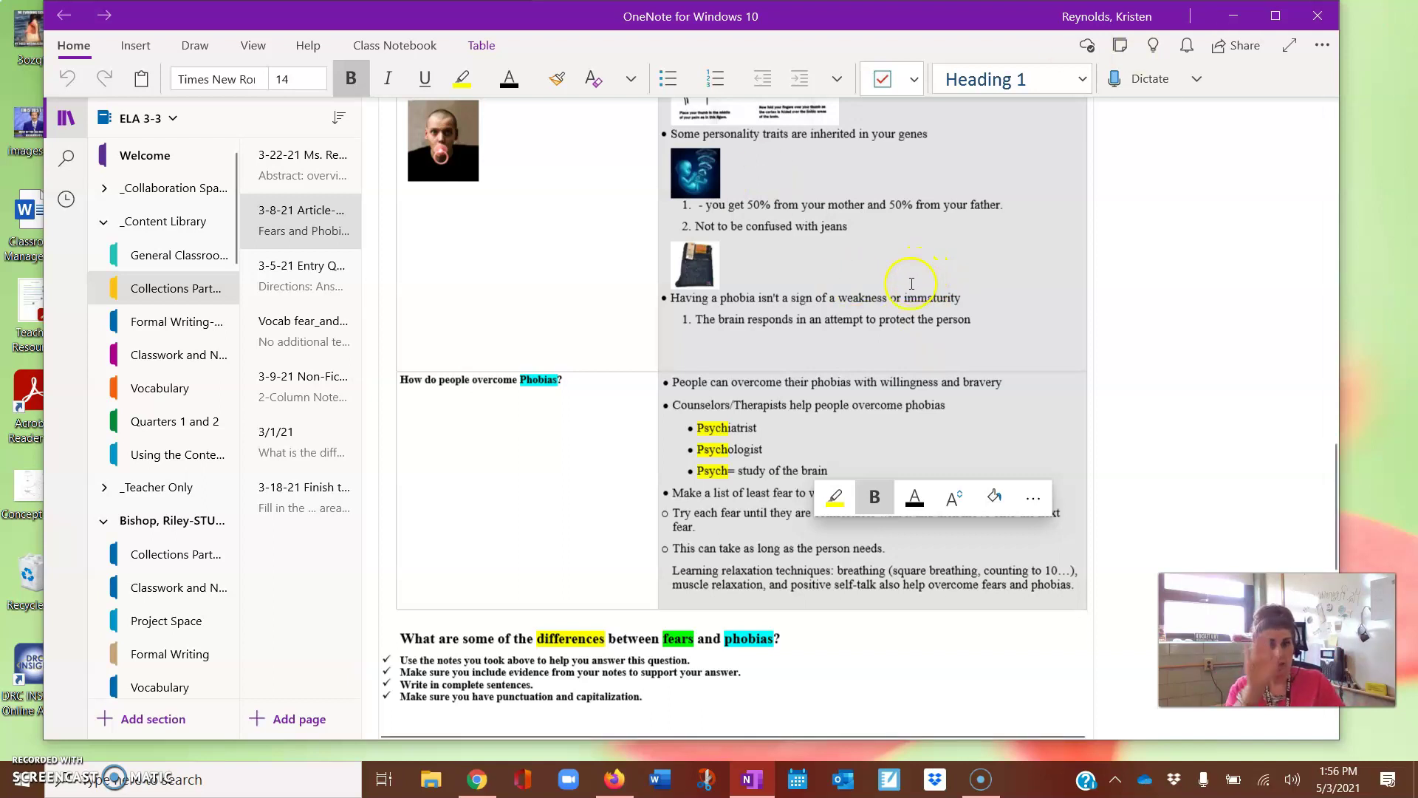
# Copy the selected Supporting Details cells through the right-click menu
pyautogui.rightClick(958, 266)
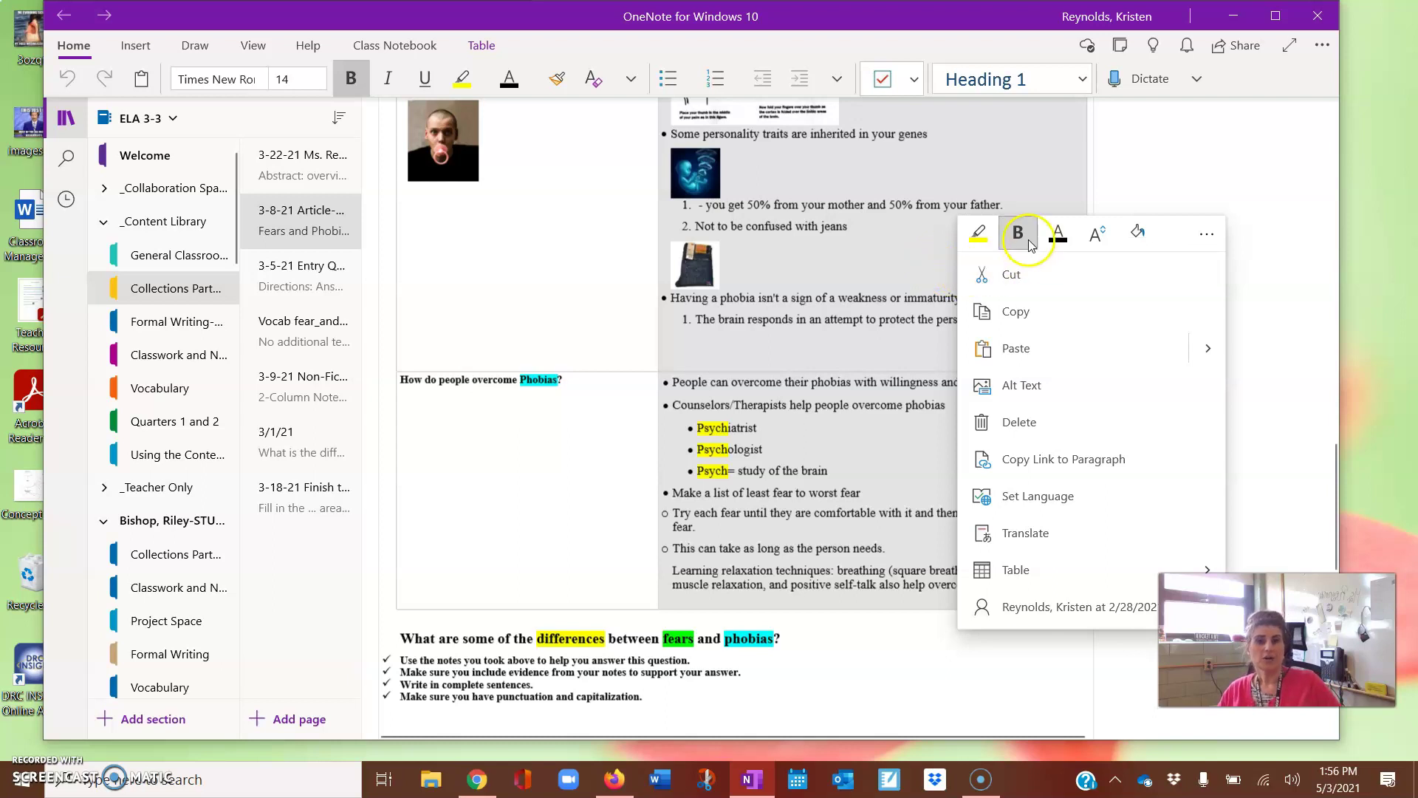
pyautogui.click(1015, 325)
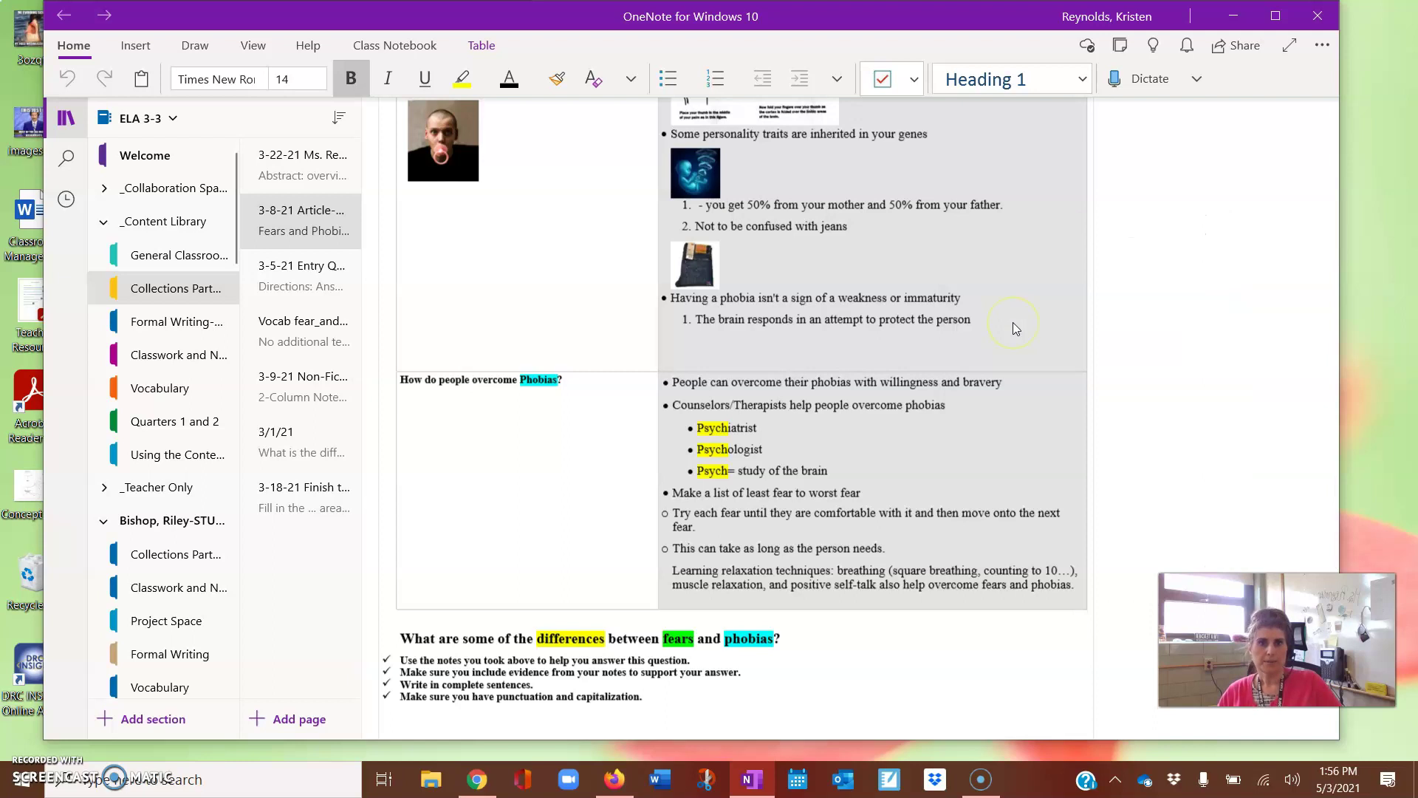
# Switch from ELA 3-3 to the ELA 1-1 class notebook
pyautogui.click(967, 287)
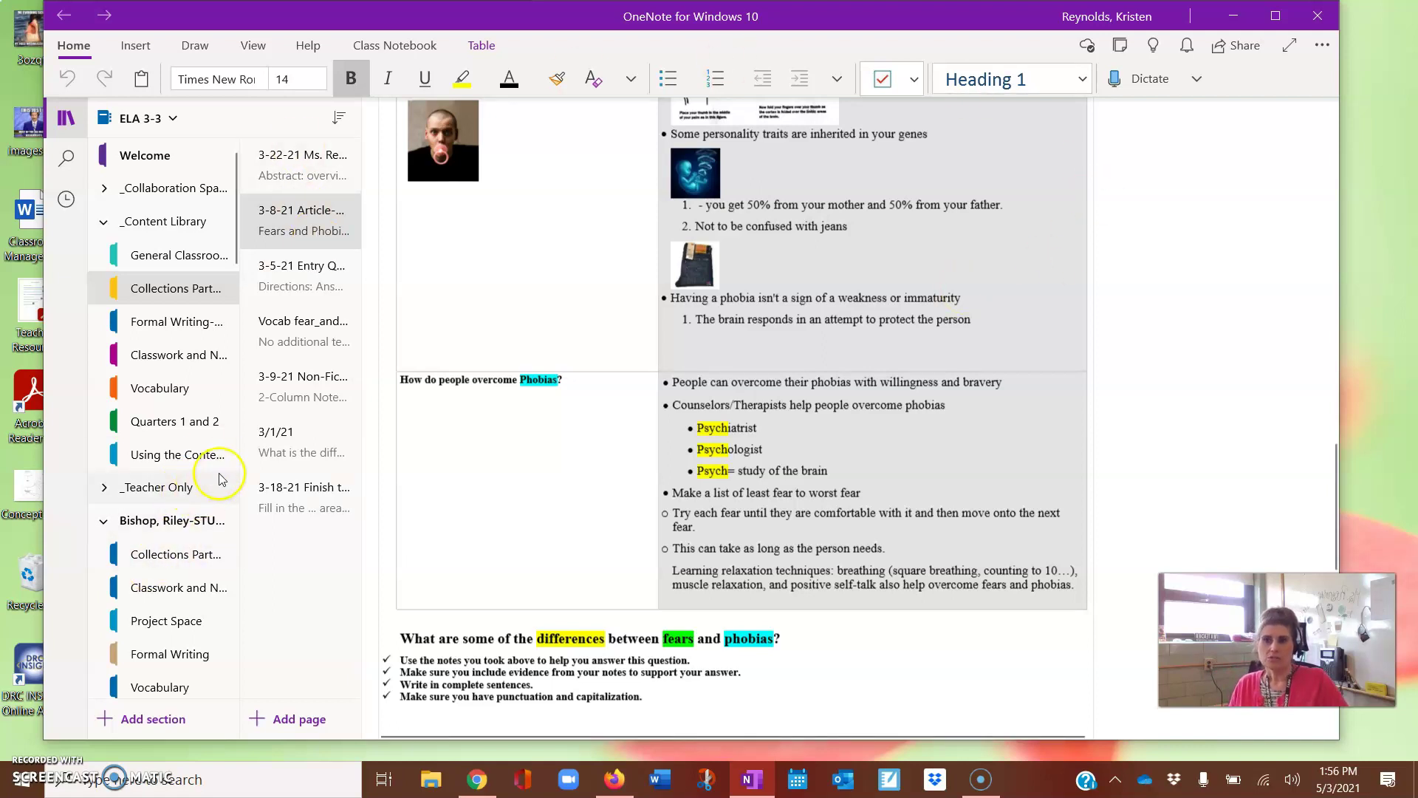
pyautogui.scroll(-5, 200, 473)
pyautogui.scroll(-2, 200, 464)
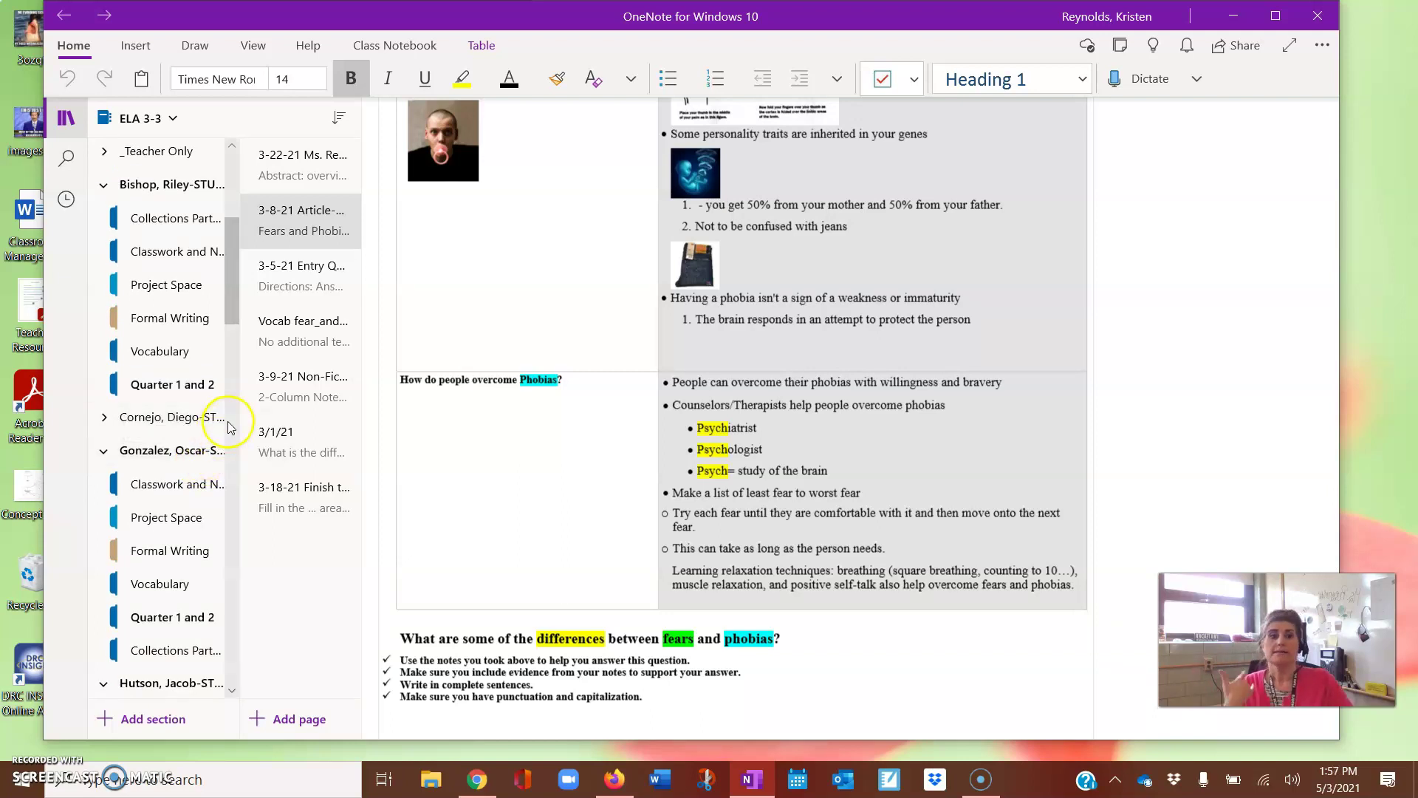
pyautogui.scroll(-10, 231, 414)
pyautogui.scroll(-20, 198, 535)
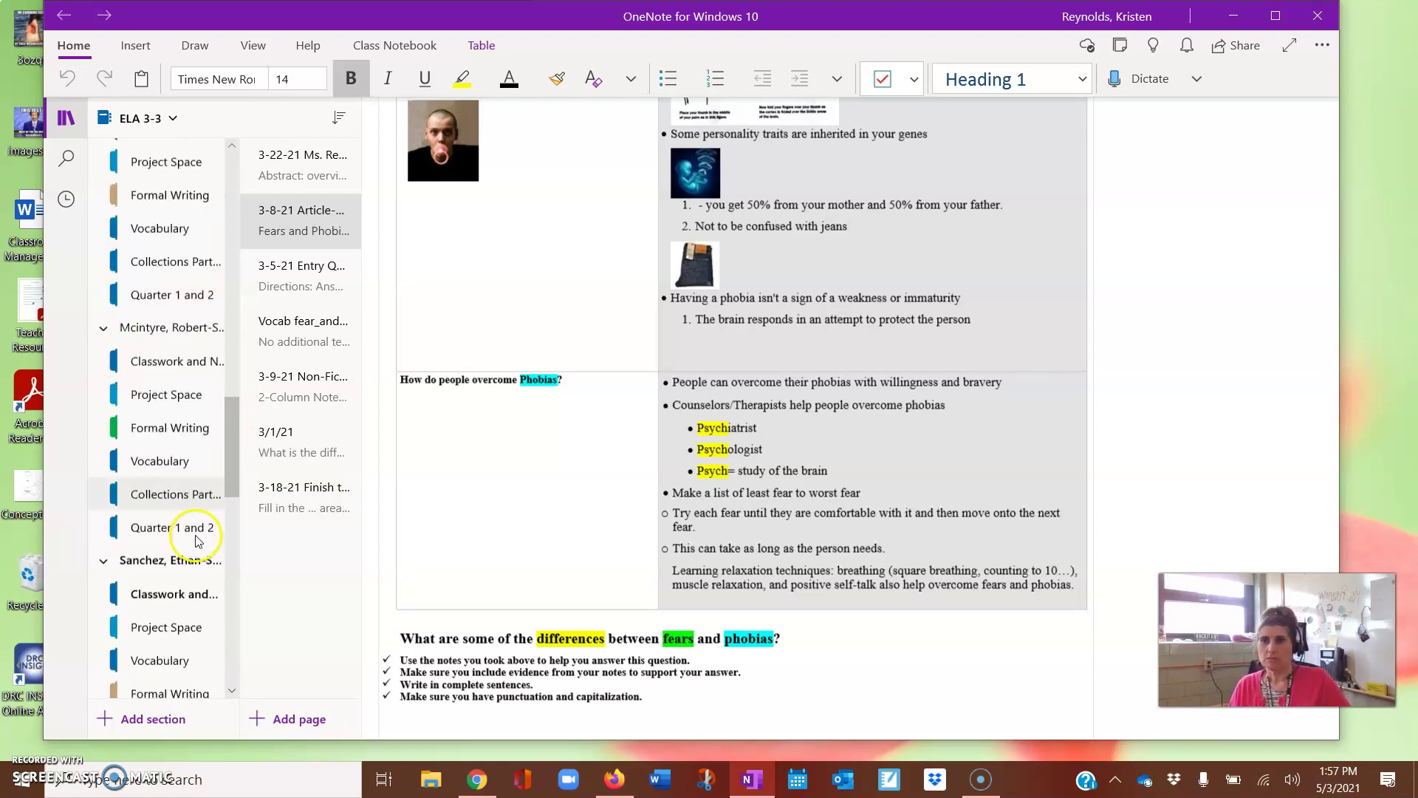
pyautogui.scroll(-6, 178, 539)
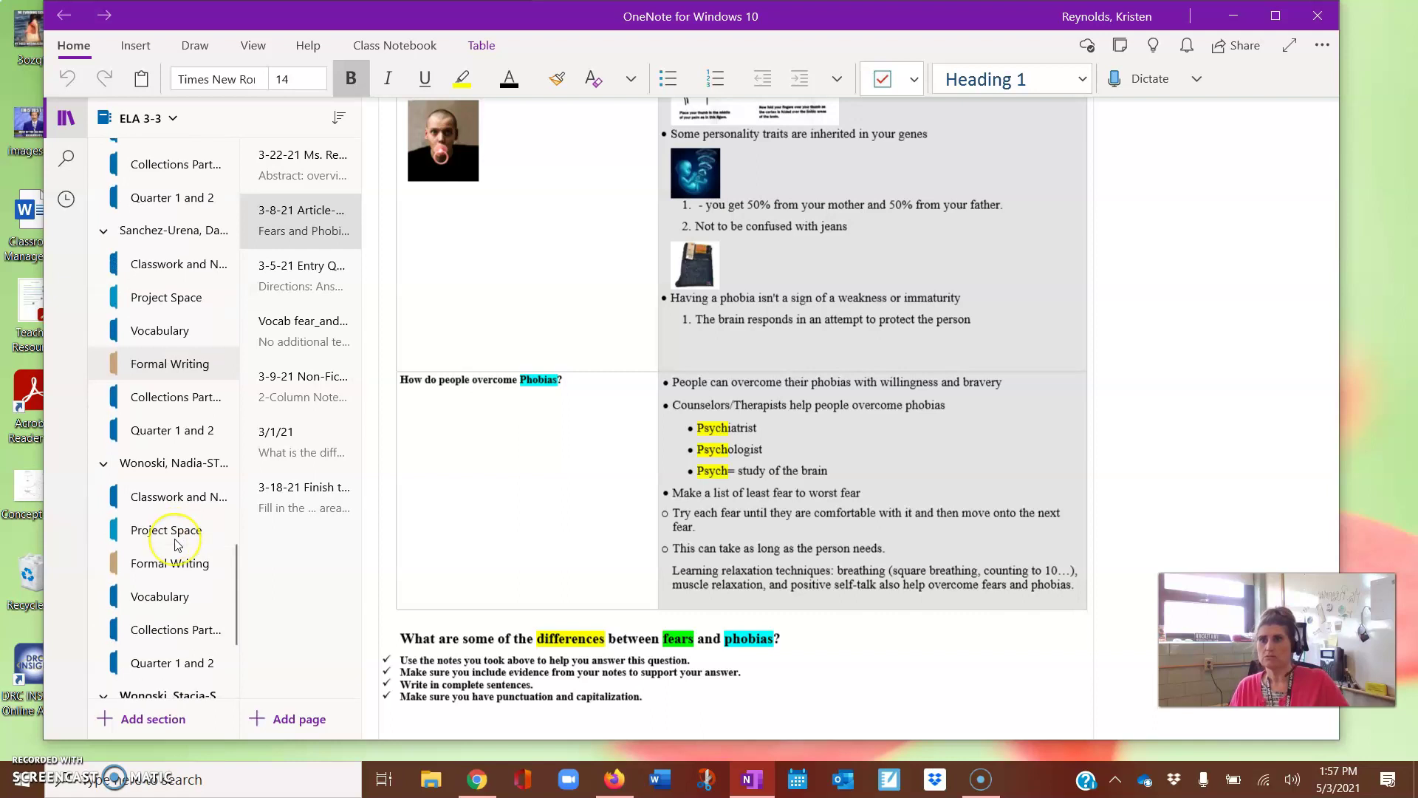
pyautogui.scroll(-5, 177, 545)
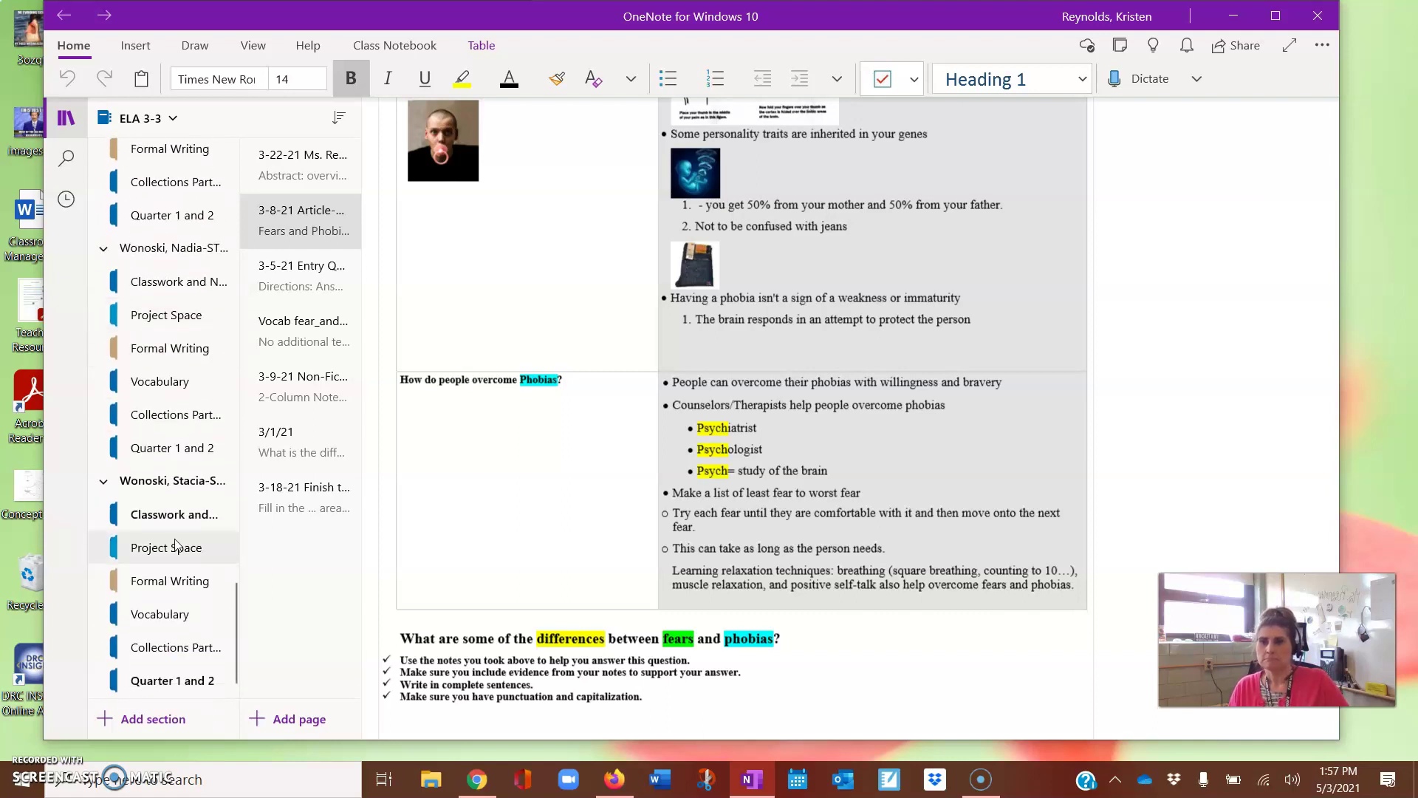
pyautogui.scroll(8, 203, 532)
pyautogui.click(171, 119)
pyautogui.click(185, 285)
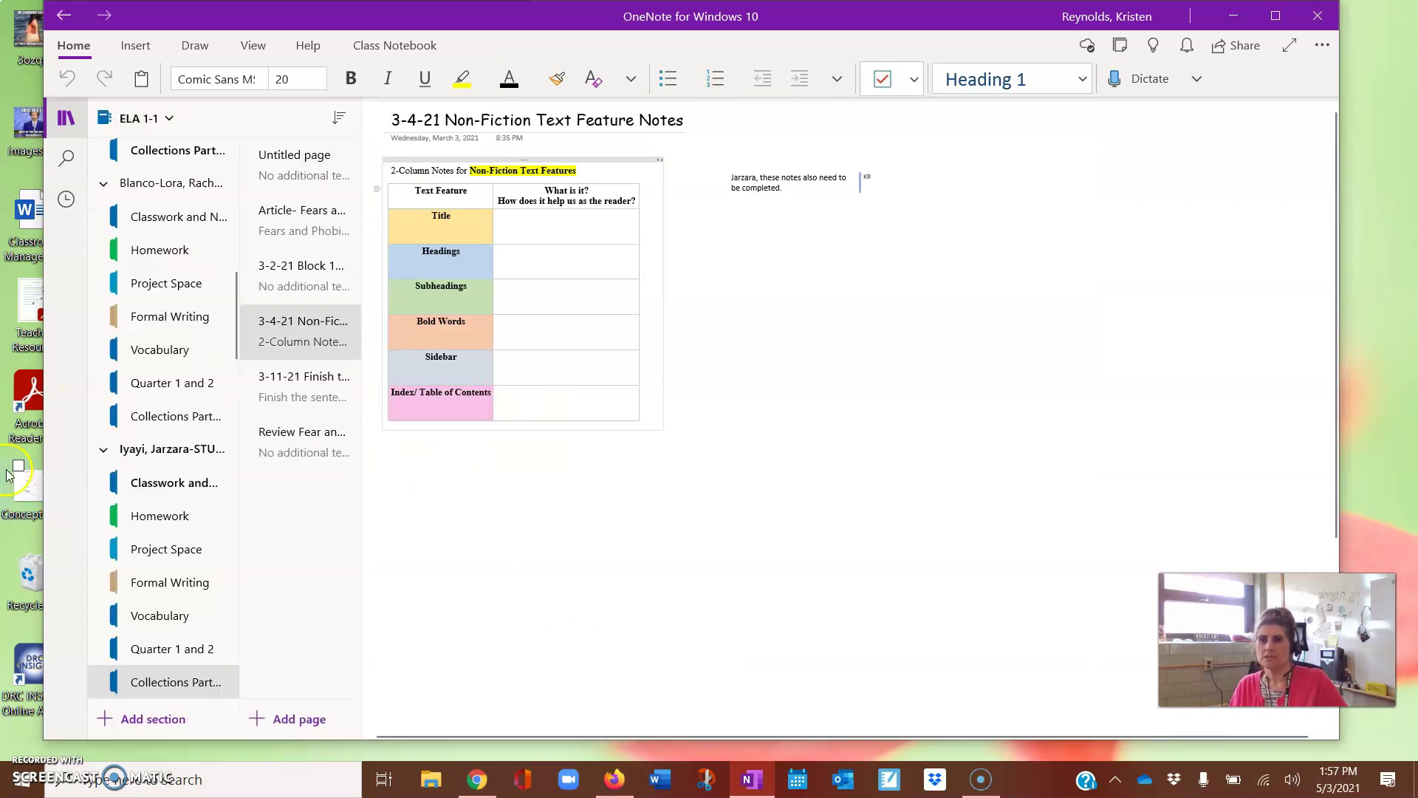
# Expand a student's section group and open its Collections Part section
pyautogui.scroll(-3, 184, 653)
pyautogui.scroll(-15, 184, 653)
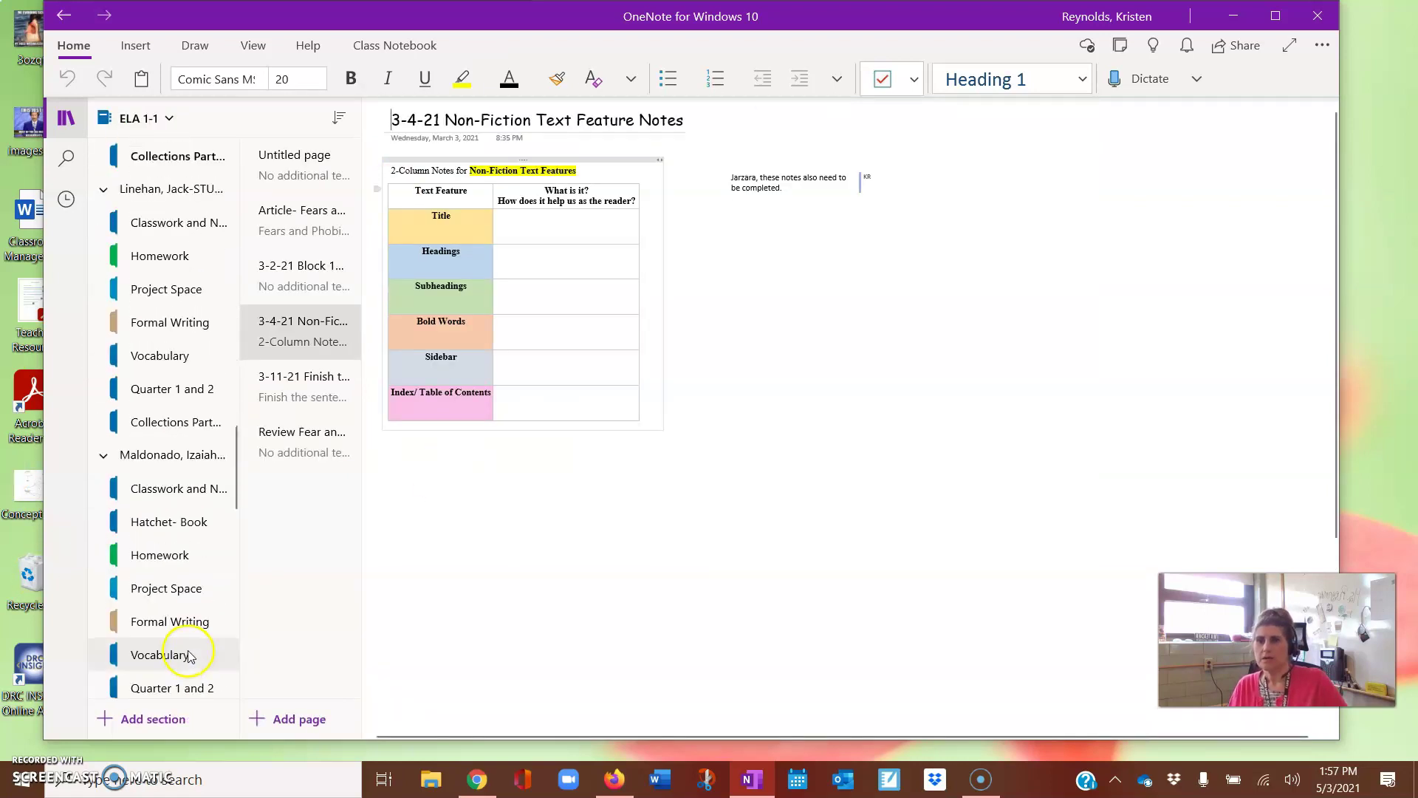
pyautogui.scroll(-10, 181, 651)
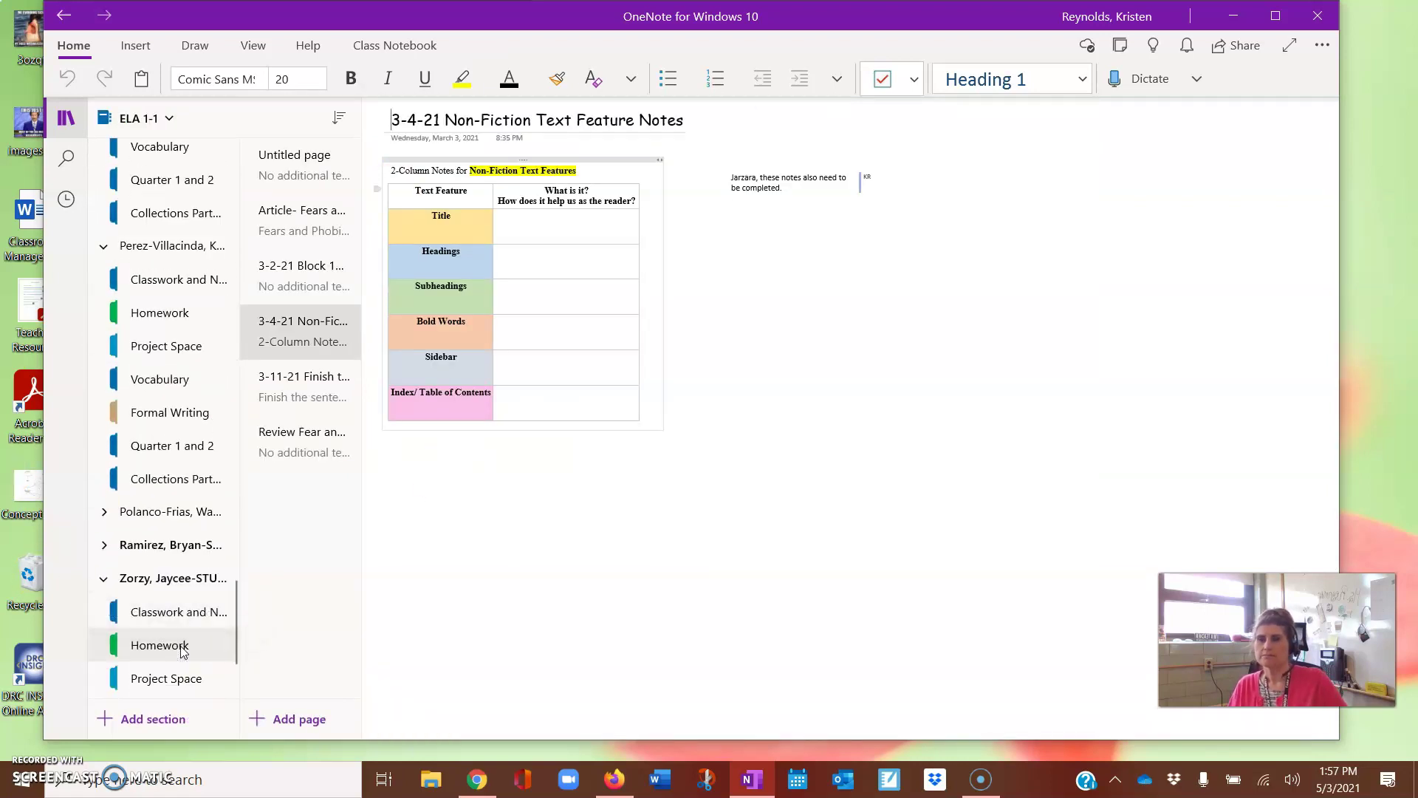
pyautogui.click(196, 545)
pyautogui.scroll(-2, 184, 547)
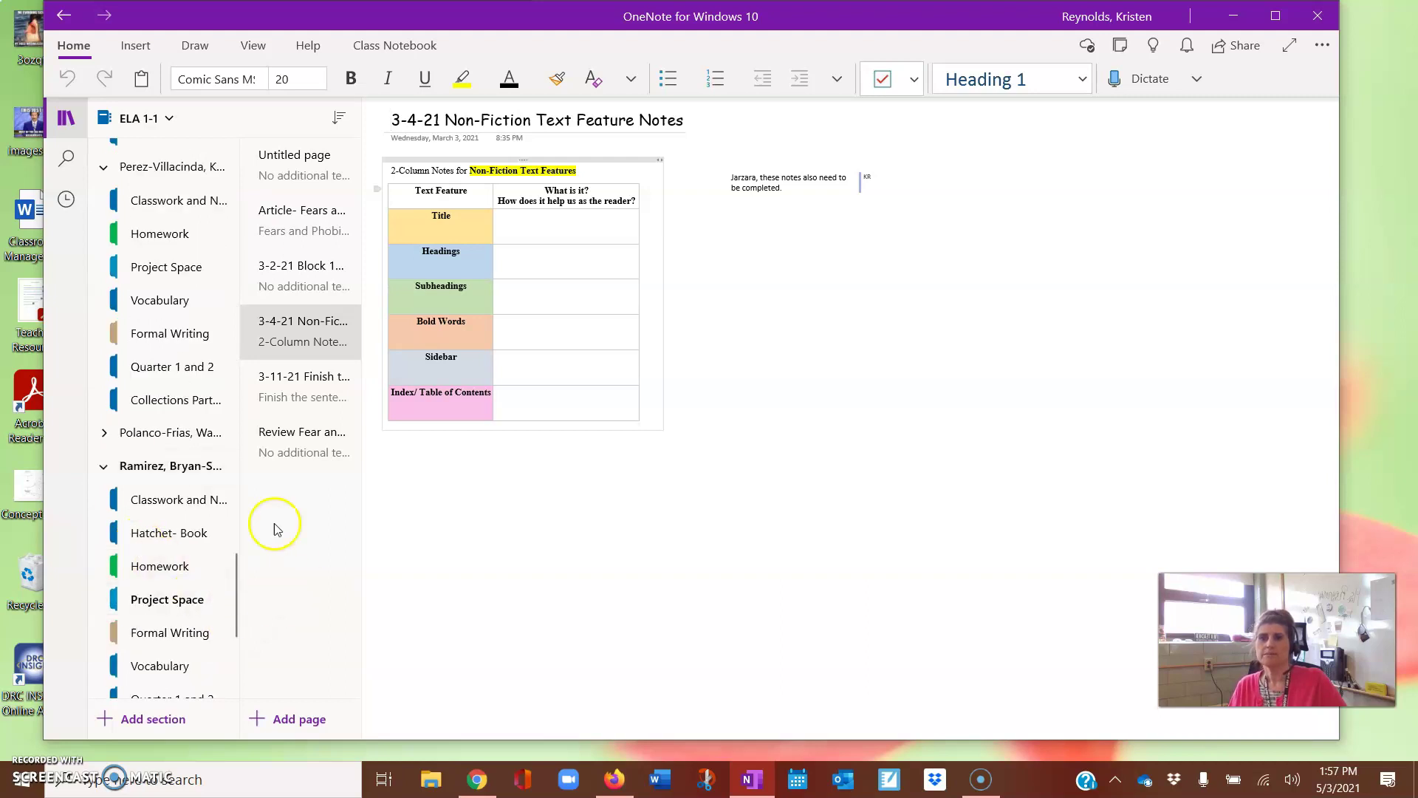
pyautogui.scroll(-2, 189, 548)
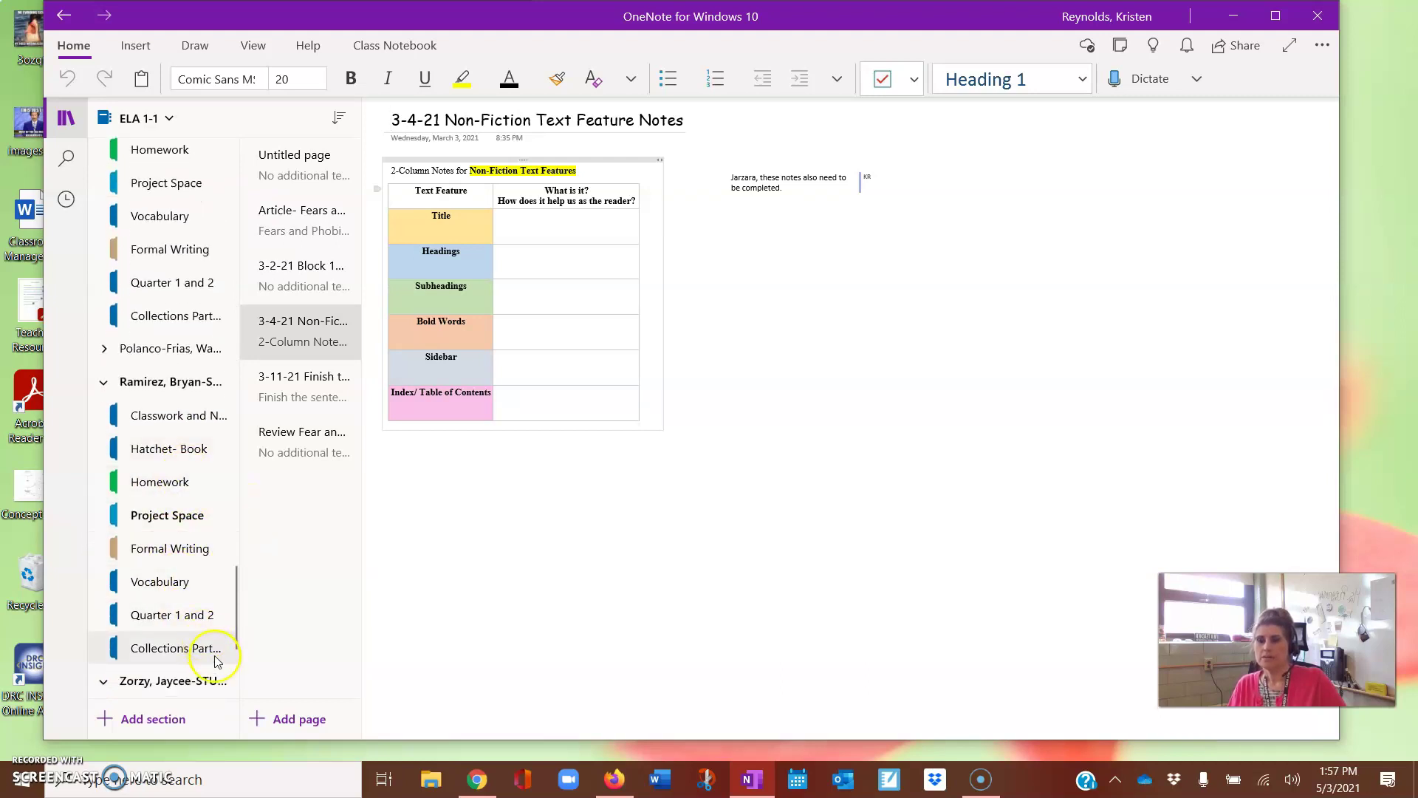
pyautogui.click(216, 662)
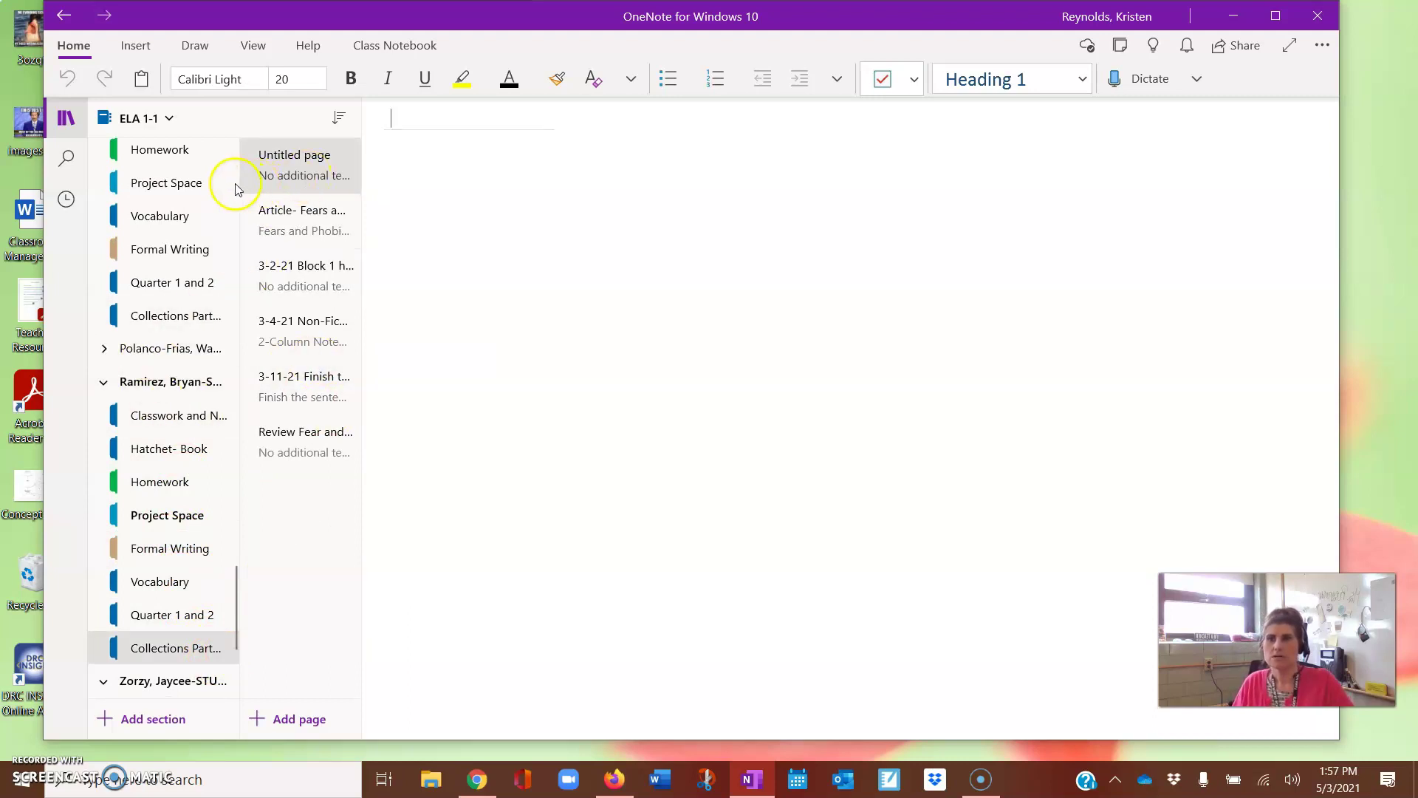
pyautogui.click(319, 229)
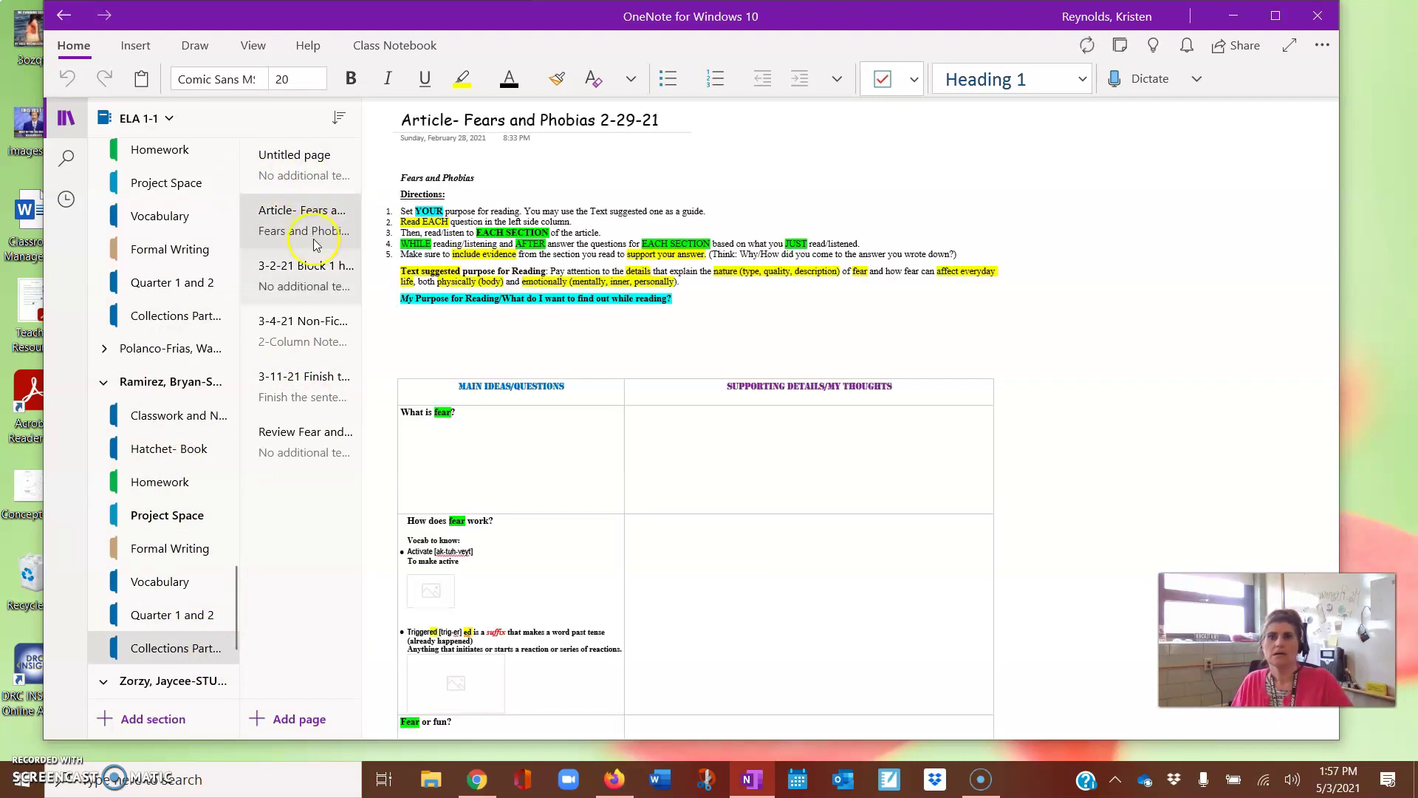
pyautogui.click(670, 435)
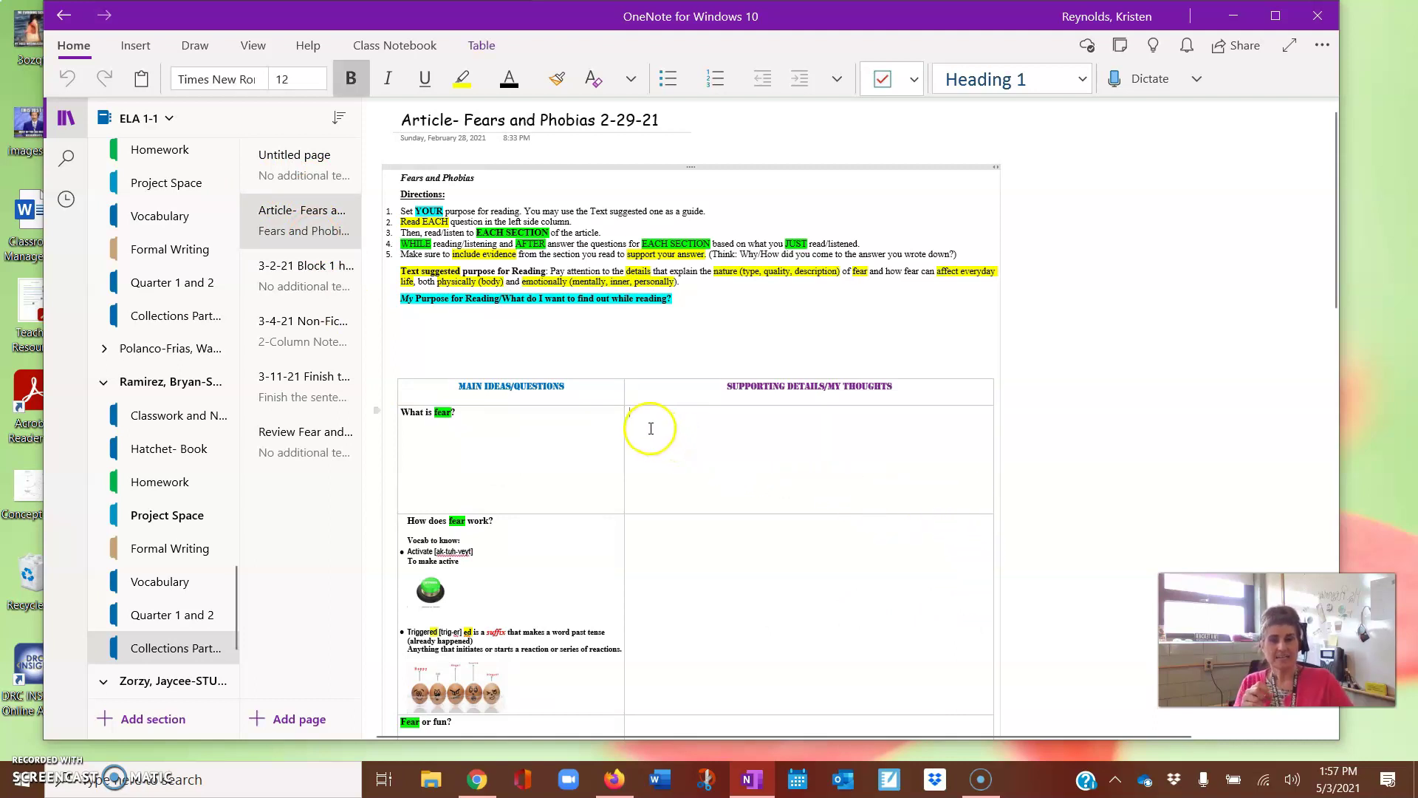
pyautogui.click(659, 468)
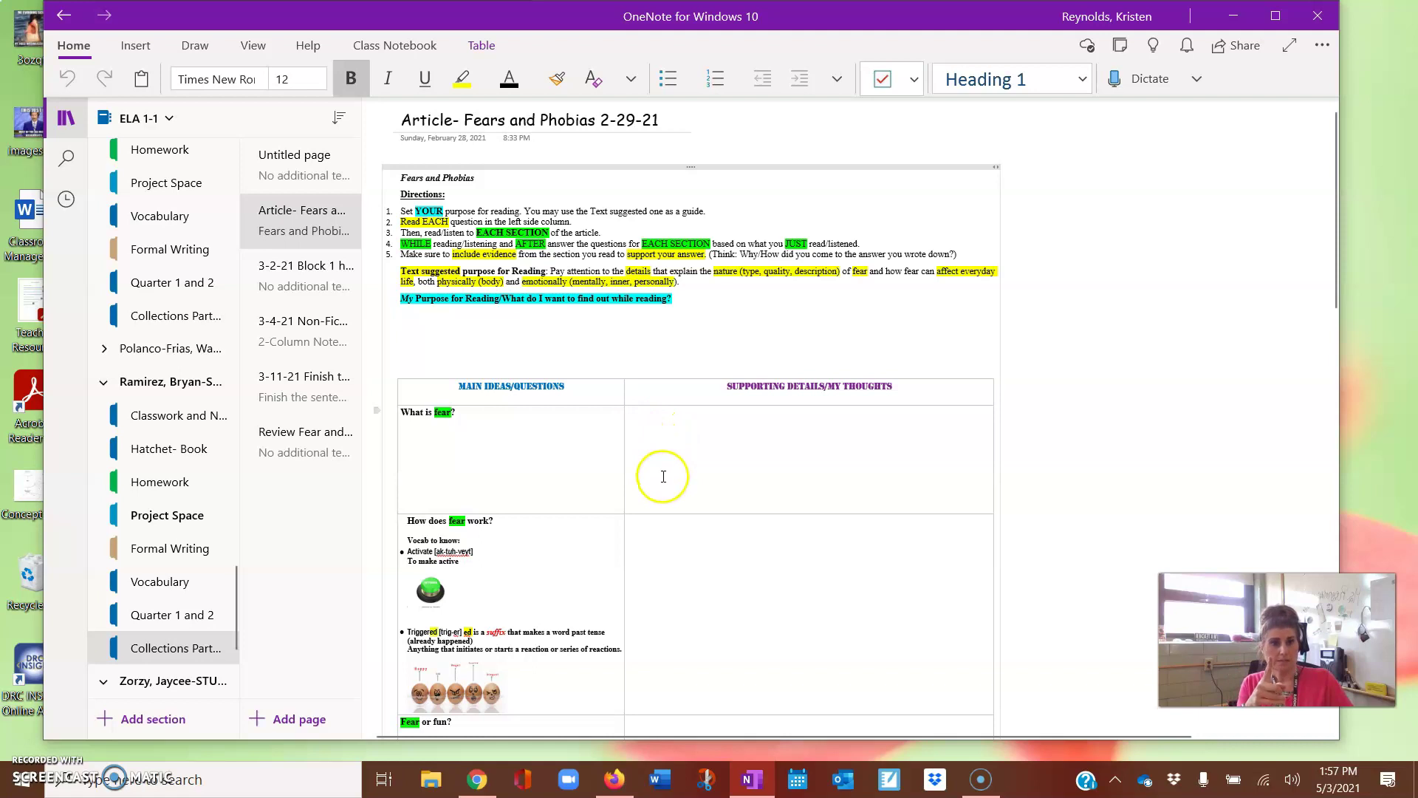
pyautogui.click(661, 478)
pyautogui.click(680, 445)
pyautogui.click(679, 452)
pyautogui.click(678, 456)
pyautogui.click(627, 444)
pyautogui.click(625, 445)
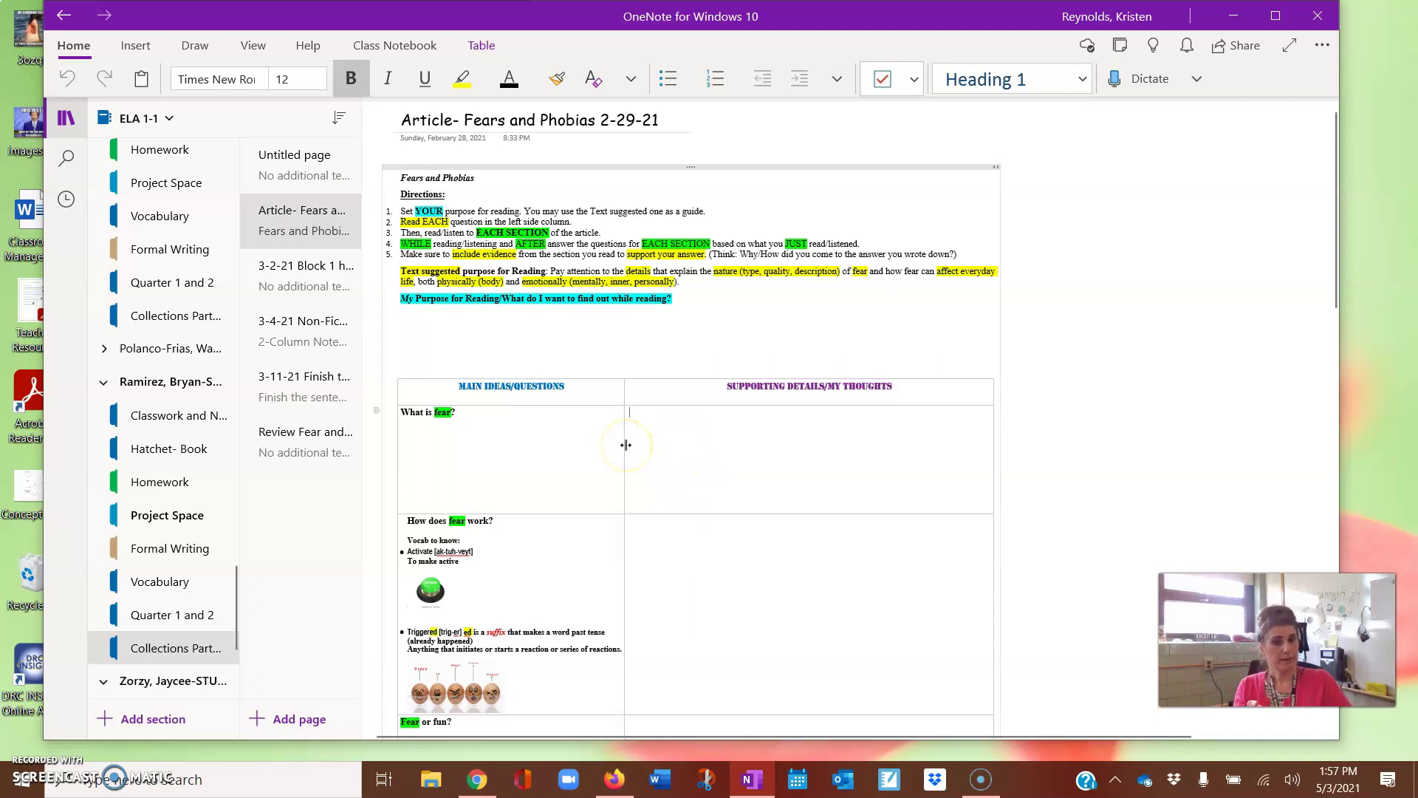
pyautogui.click(697, 427)
pyautogui.click(695, 443)
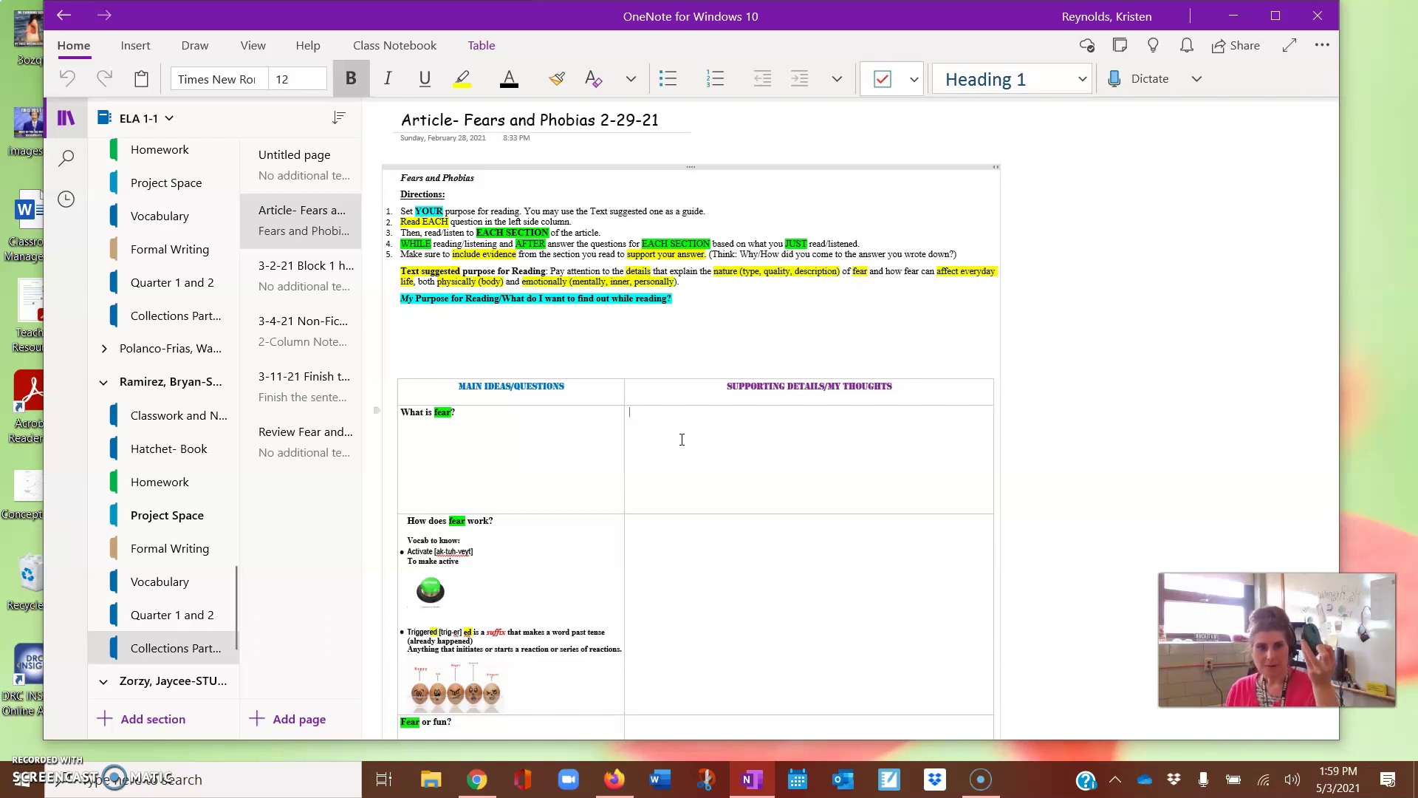
pyautogui.click(679, 408)
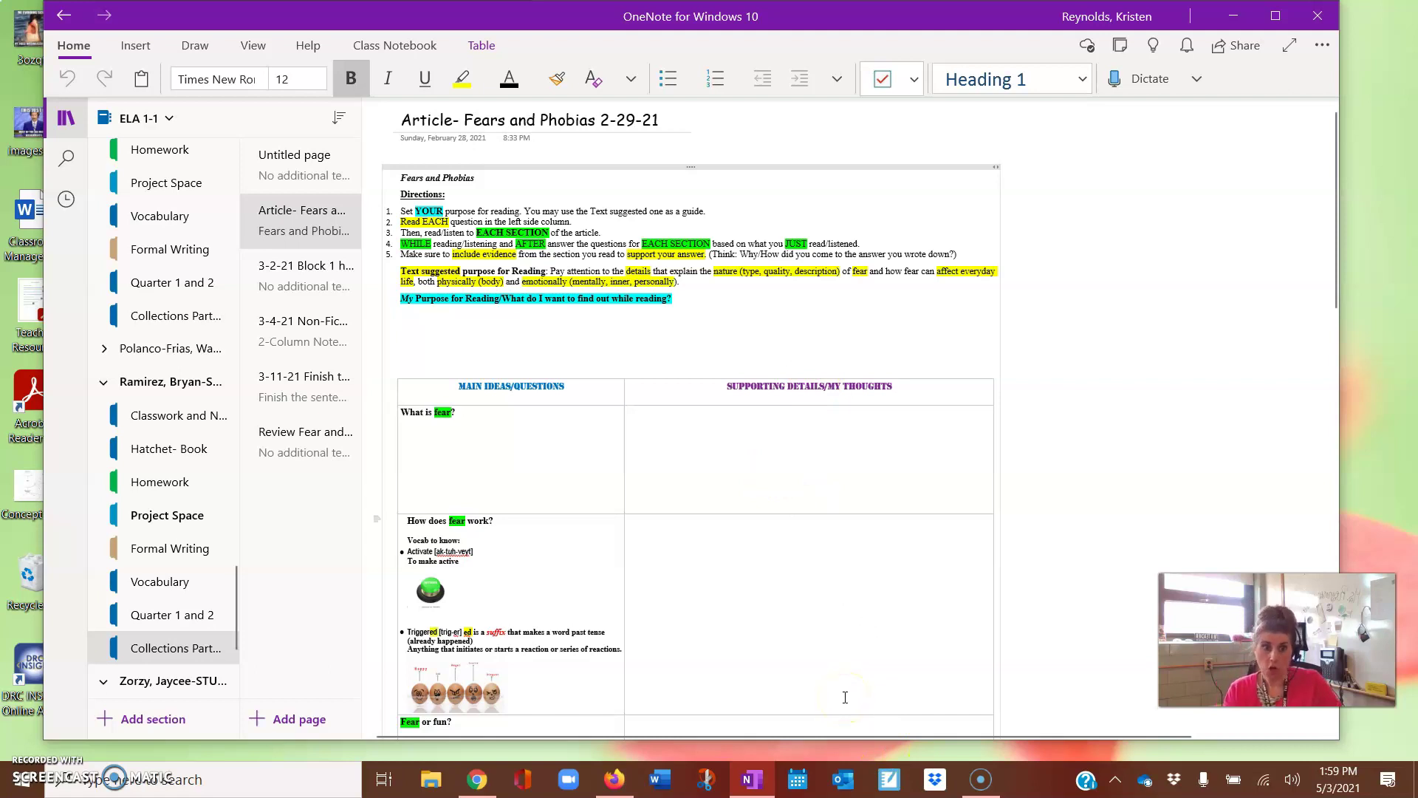
# Paste the teacher's notes into the Supporting Details cell beside 'What is fear?'
pyautogui.rightClick(722, 463)
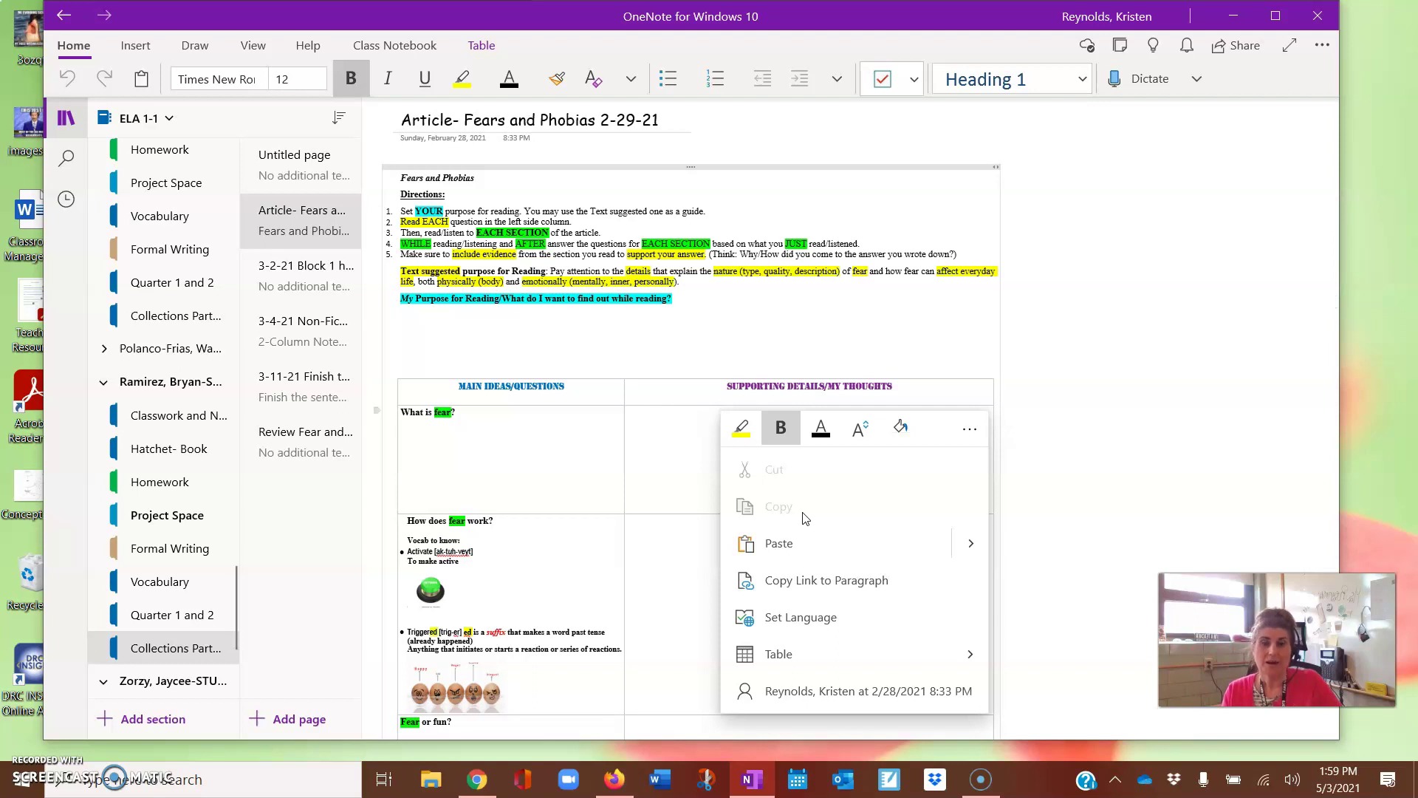
pyautogui.click(761, 551)
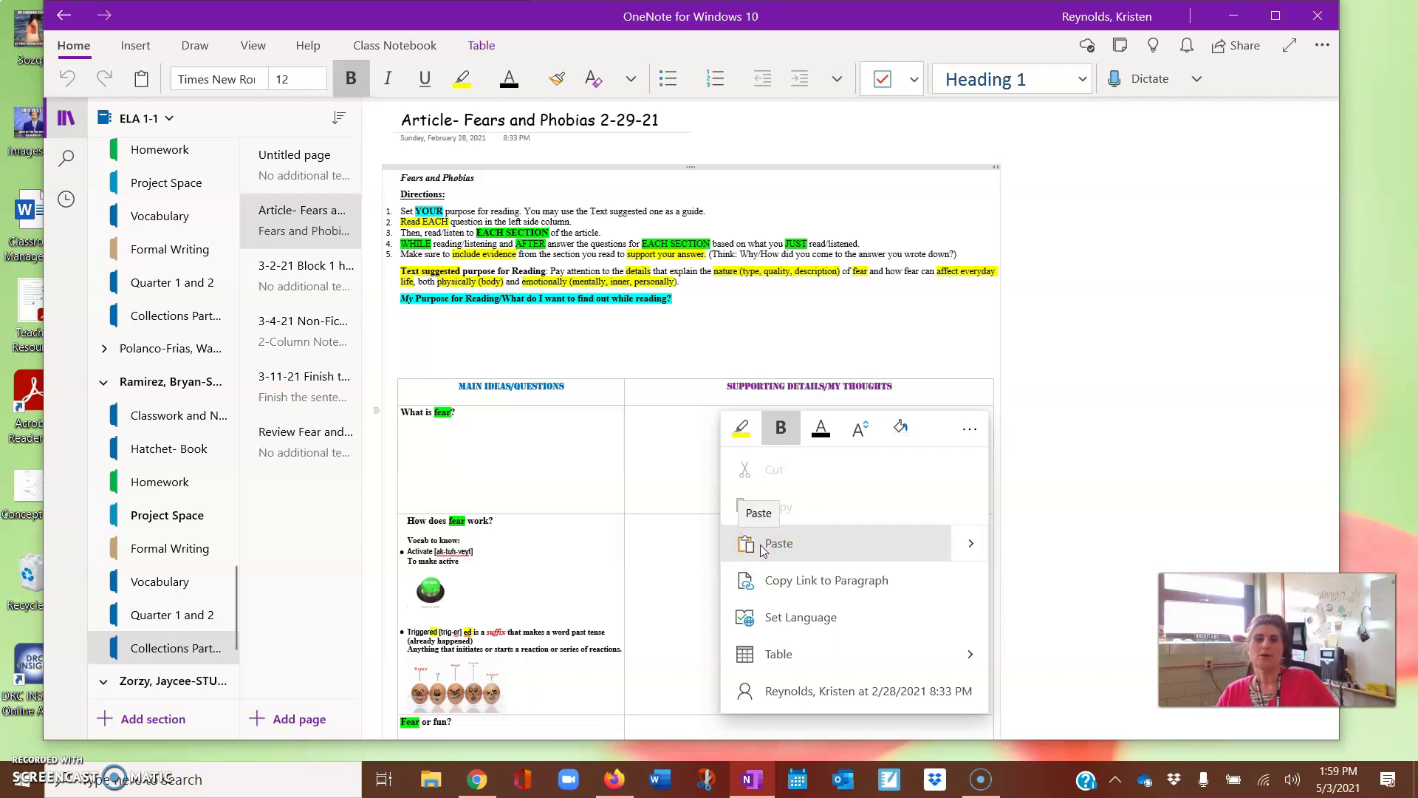
pyautogui.click(828, 554)
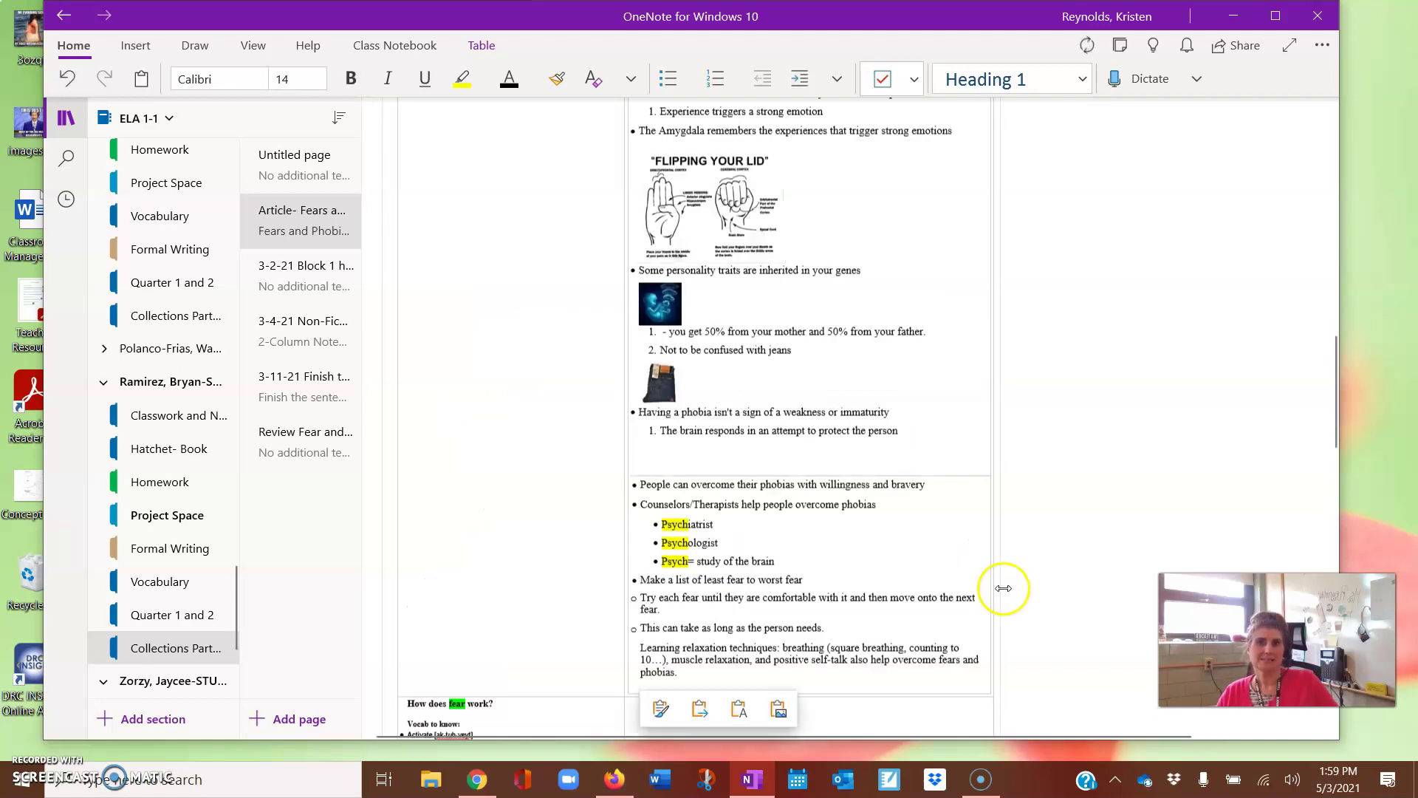
pyautogui.scroll(-2, 940, 581)
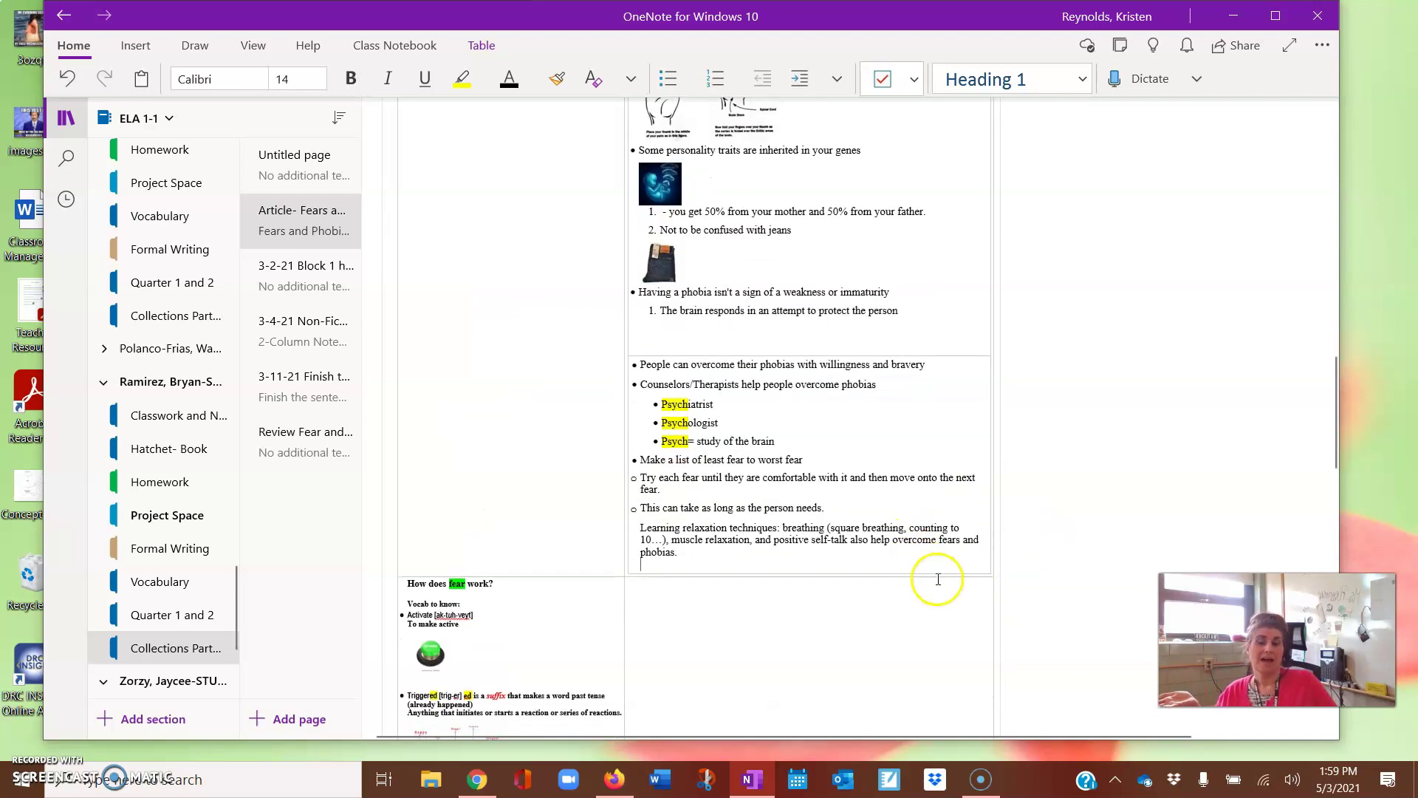
pyautogui.scroll(15, 940, 581)
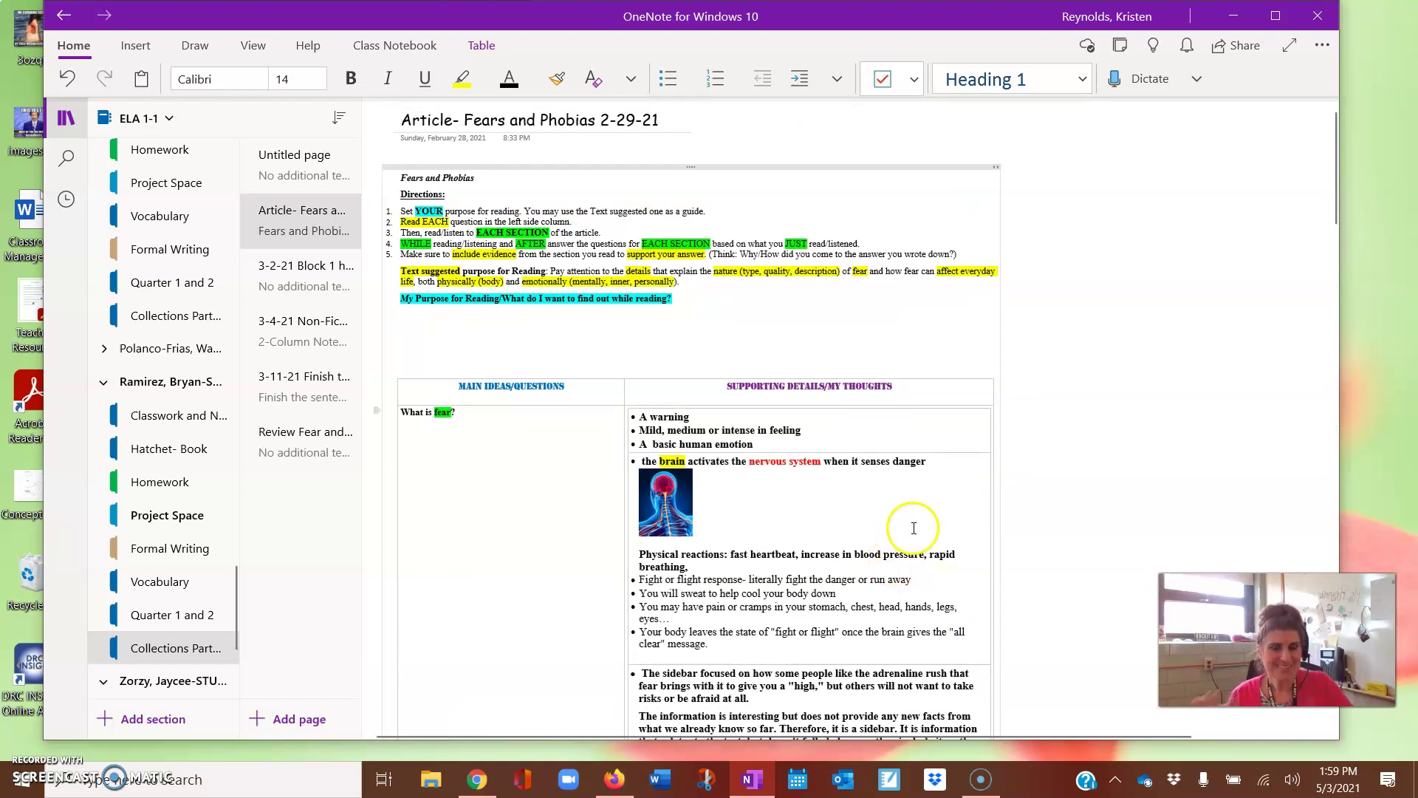
pyautogui.scroll(-3, 864, 521)
pyautogui.scroll(3, 890, 484)
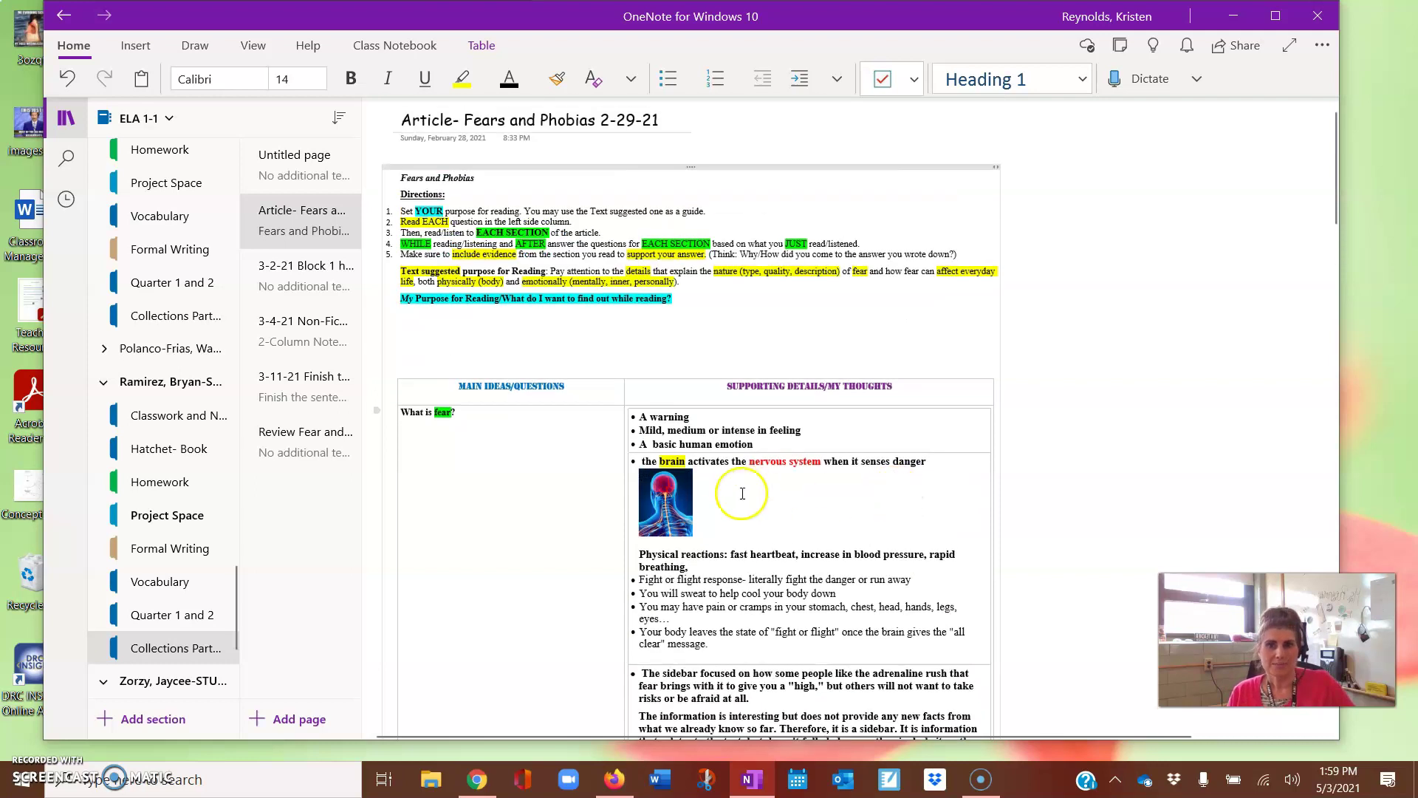
# Undo the paste so the student's Supporting Details column is empty
pyautogui.click(68, 86)
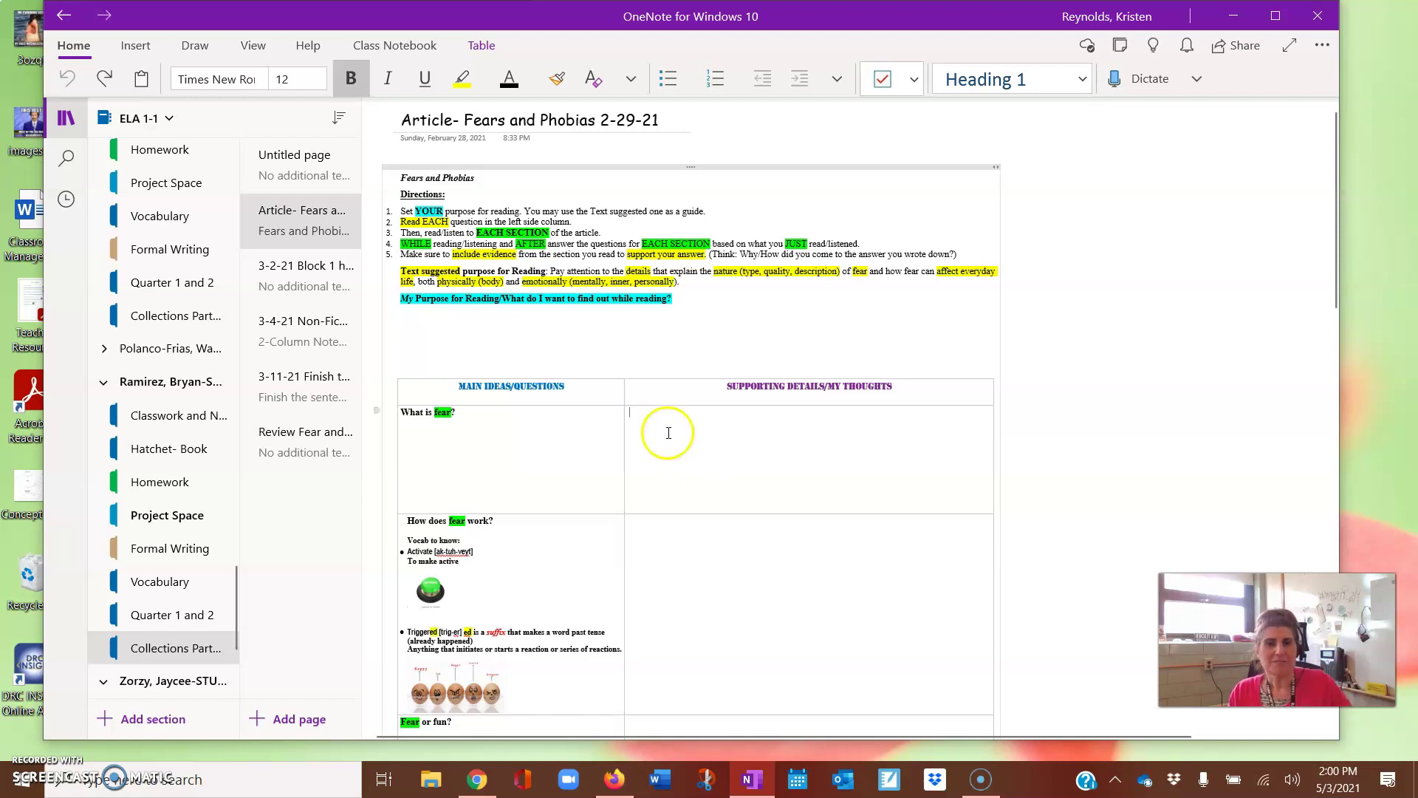
pyautogui.rightClick(668, 432)
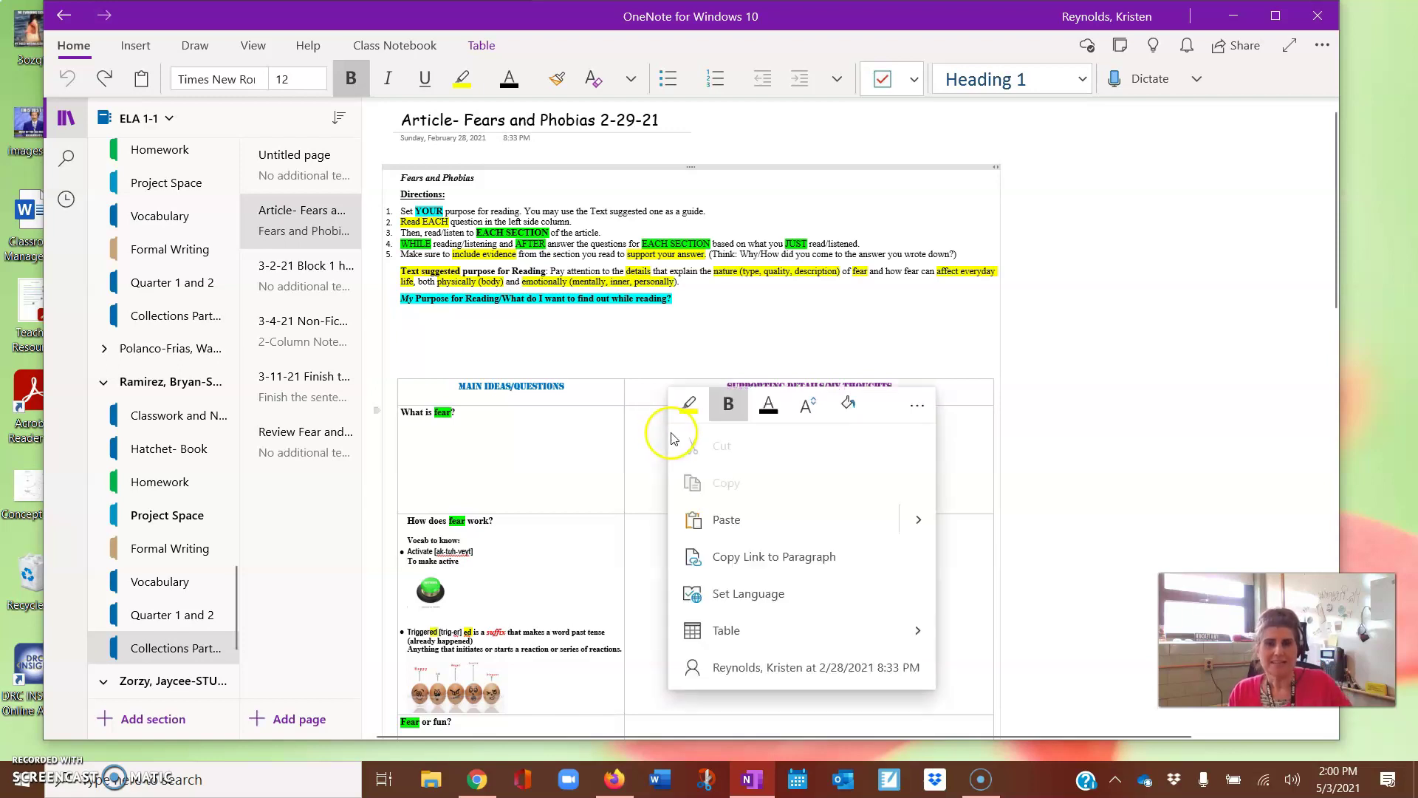
# Paste the teacher's notes into Supporting Details again using Merge Formatting
pyautogui.click(918, 521)
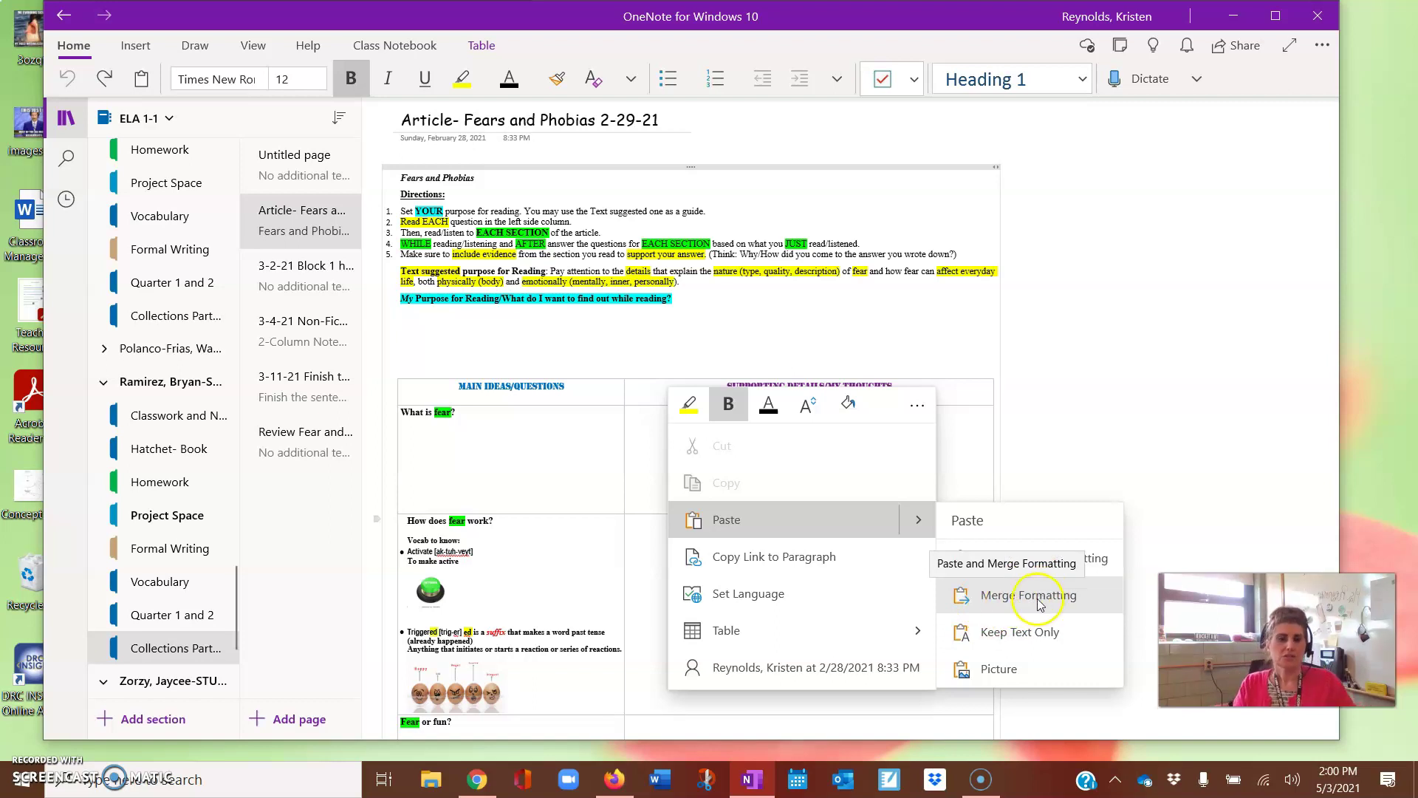
pyautogui.click(1037, 602)
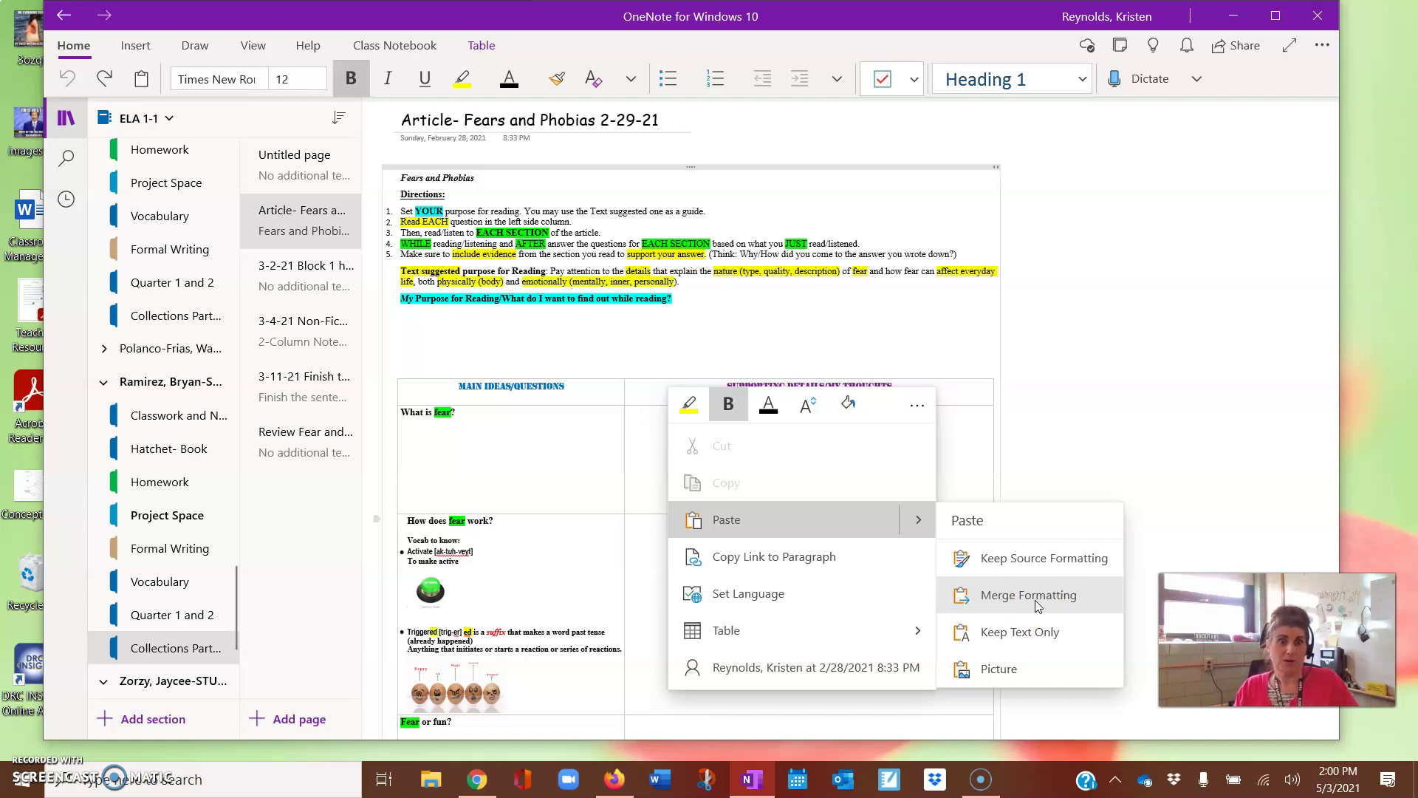
pyautogui.click(1035, 599)
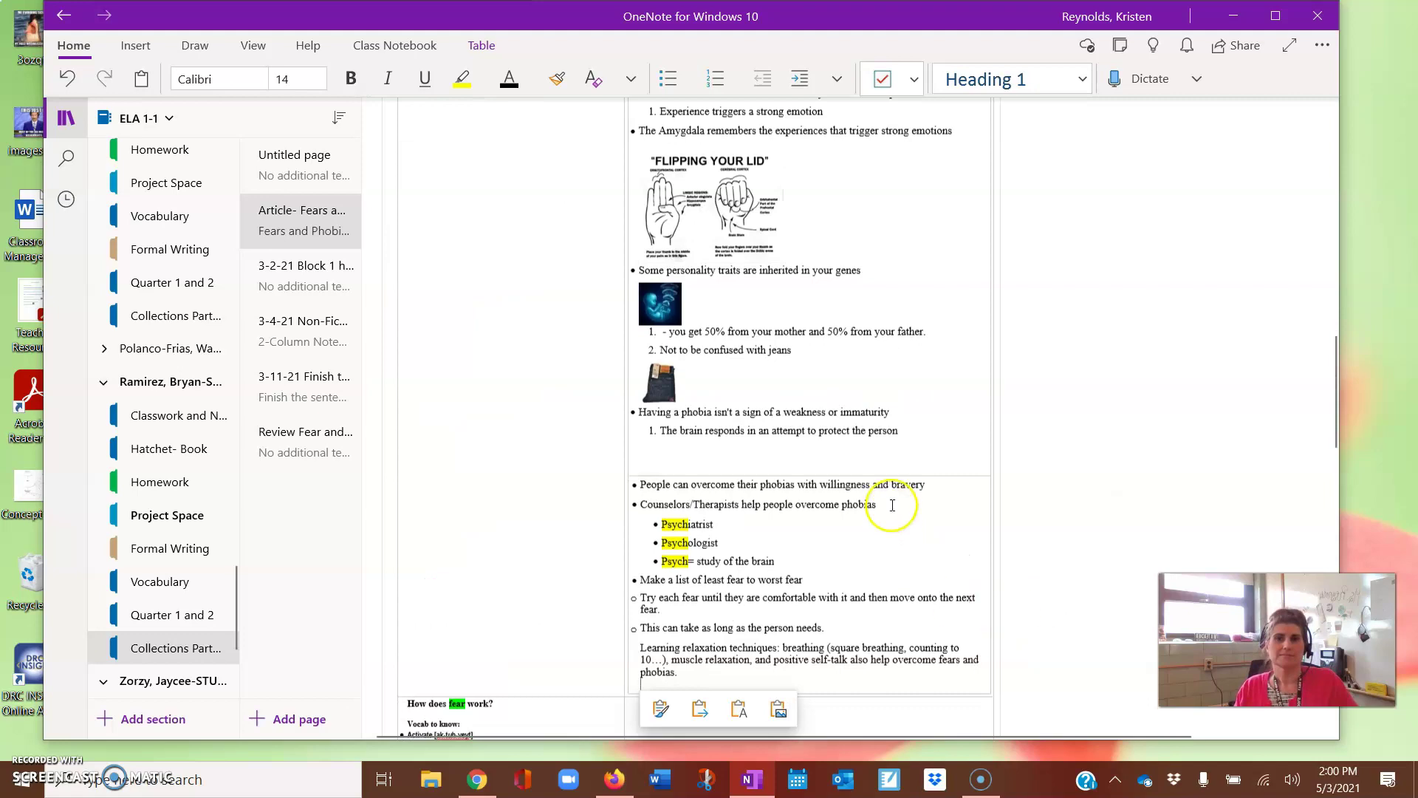
pyautogui.scroll(-1, 896, 621)
pyautogui.click(918, 563)
pyautogui.scroll(-6, 918, 562)
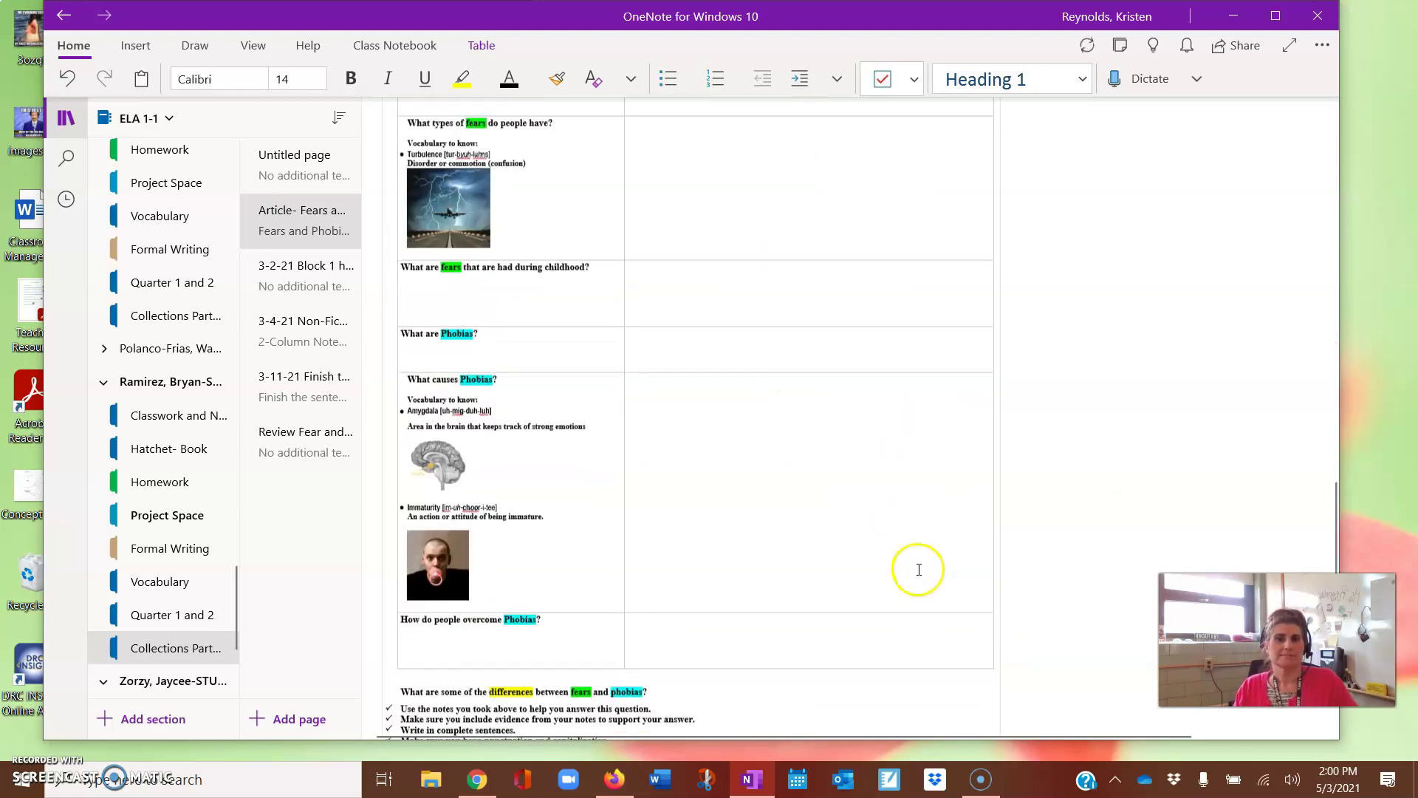
pyautogui.scroll(8, 918, 569)
pyautogui.scroll(15, 918, 573)
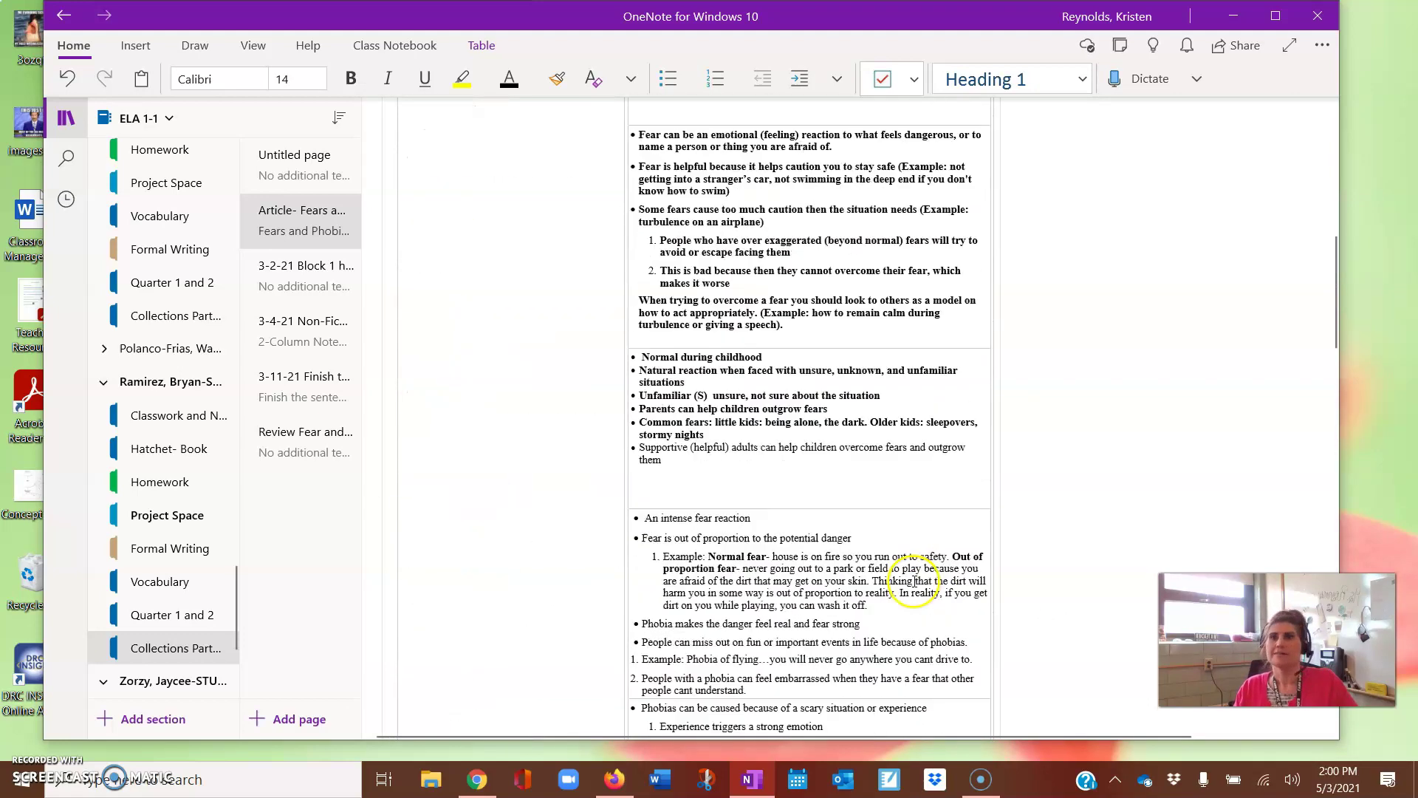
# Undo the merged paste, retry with Keep Source Formatting, then undo that too
pyautogui.click(67, 78)
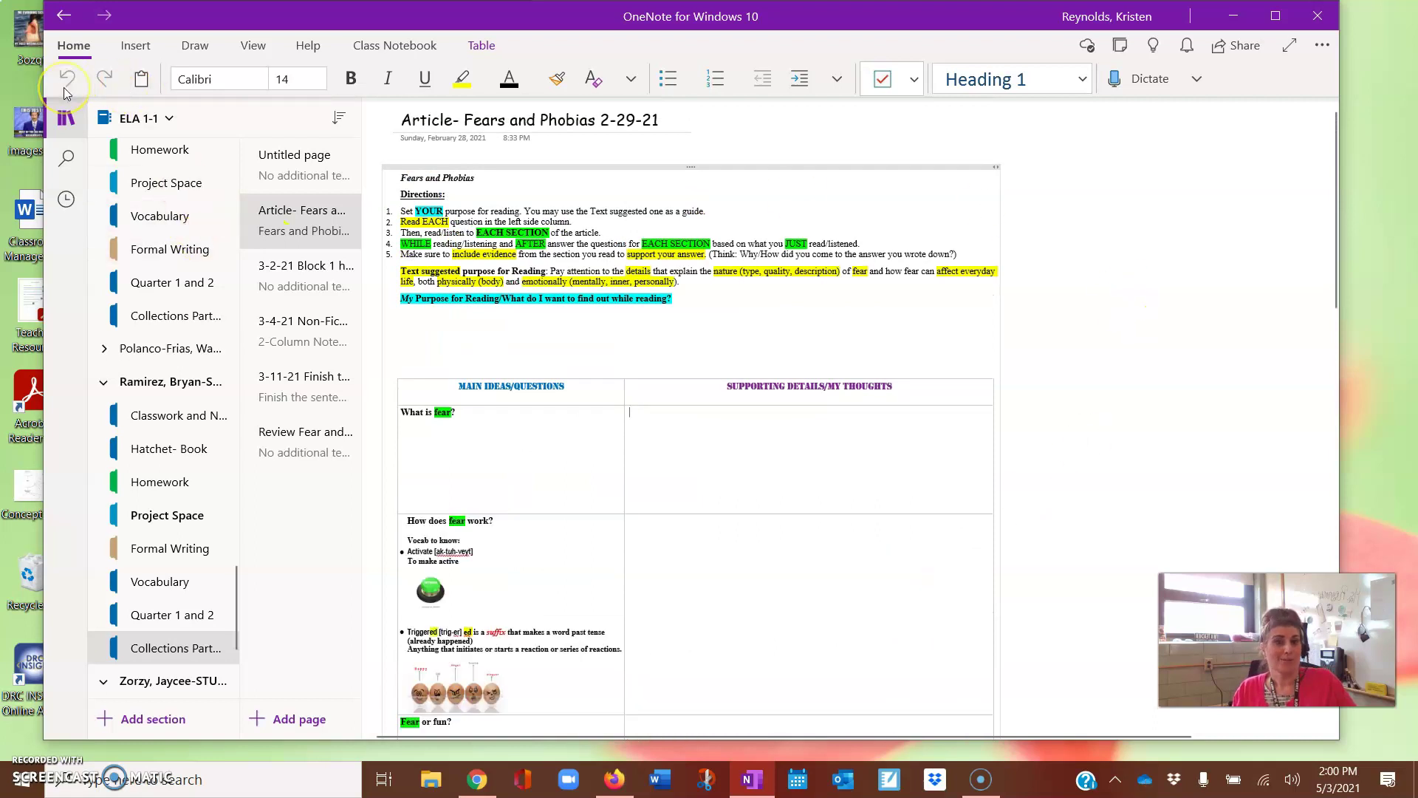
pyautogui.rightClick(738, 434)
pyautogui.click(988, 523)
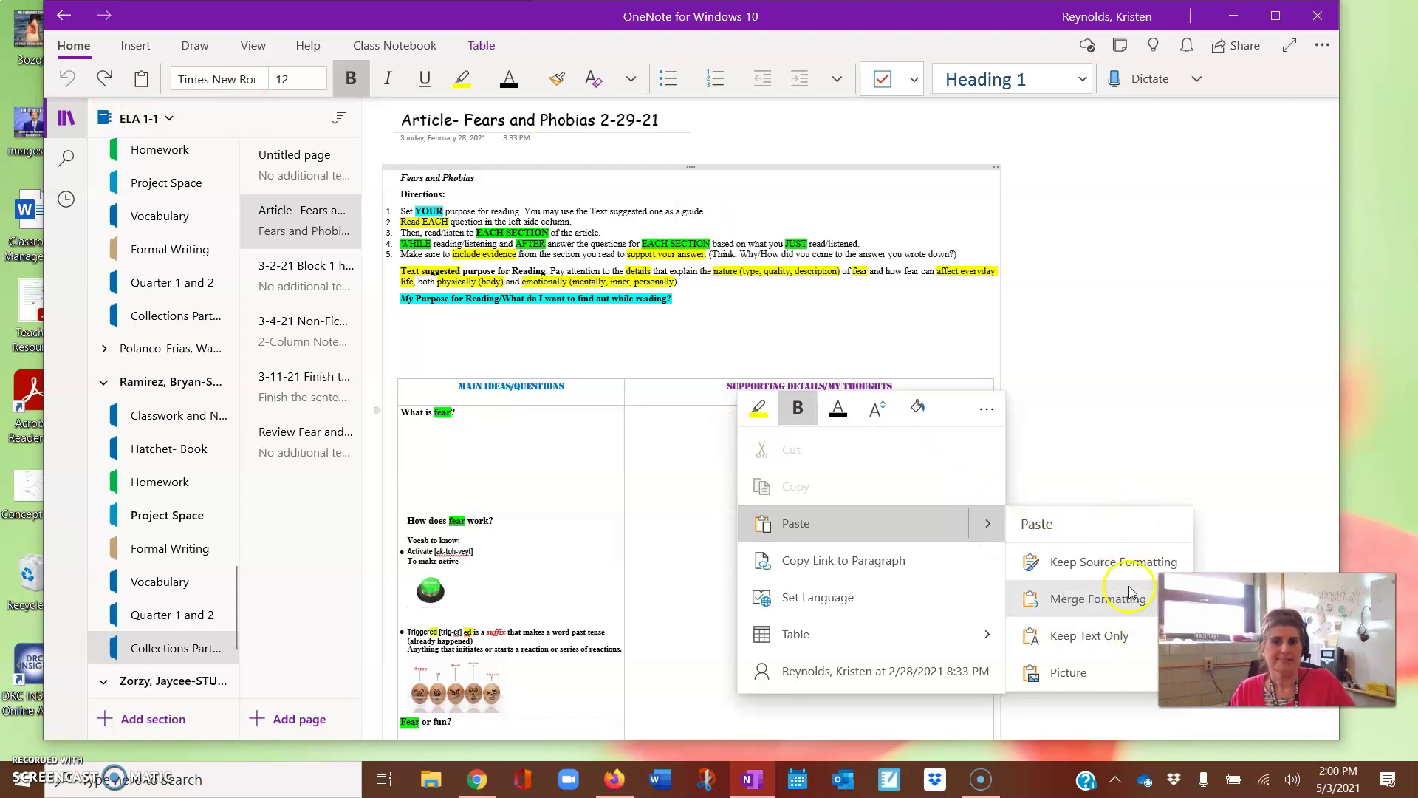
pyautogui.click(1114, 562)
pyautogui.scroll(-5, 1093, 733)
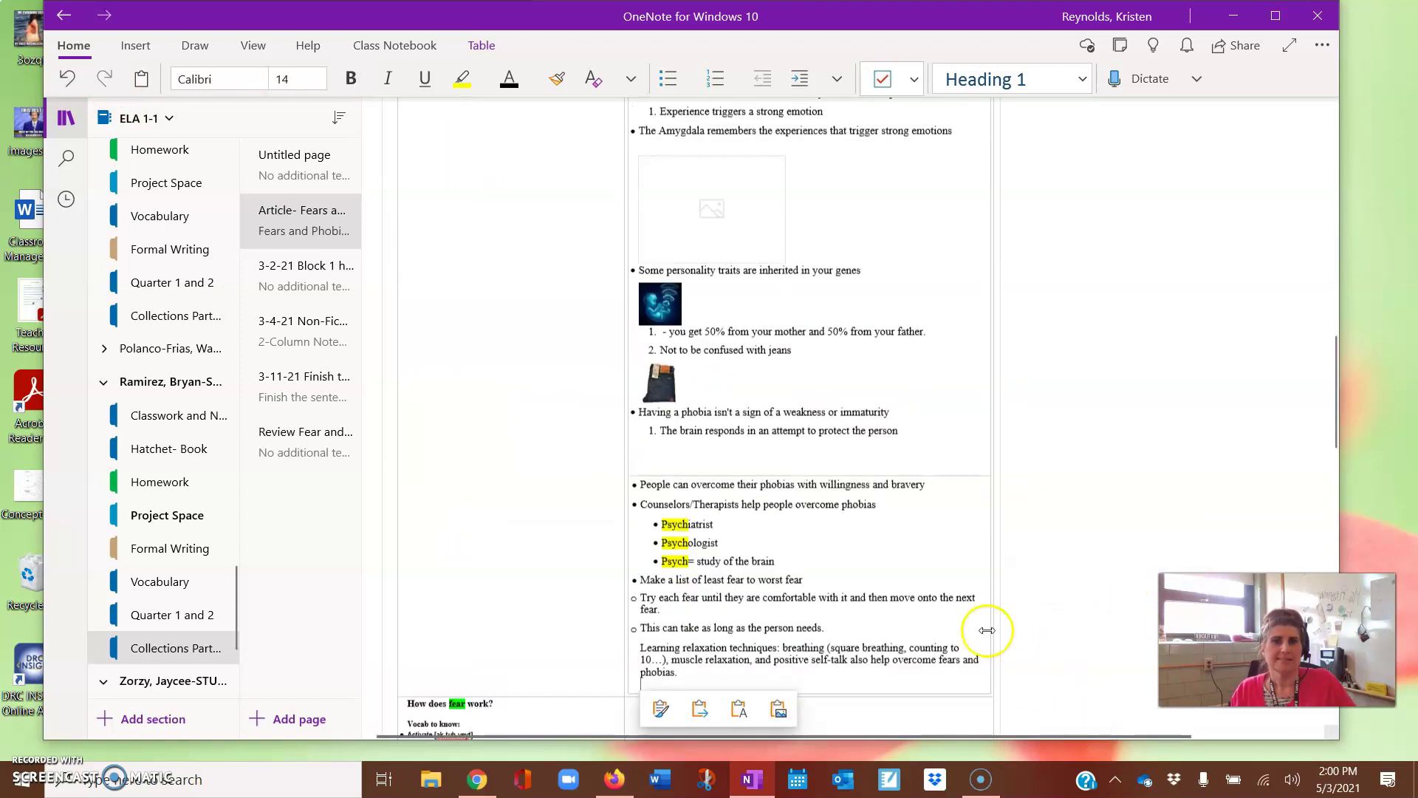
pyautogui.scroll(-7, 985, 561)
pyautogui.scroll(10, 985, 560)
pyautogui.scroll(6, 880, 576)
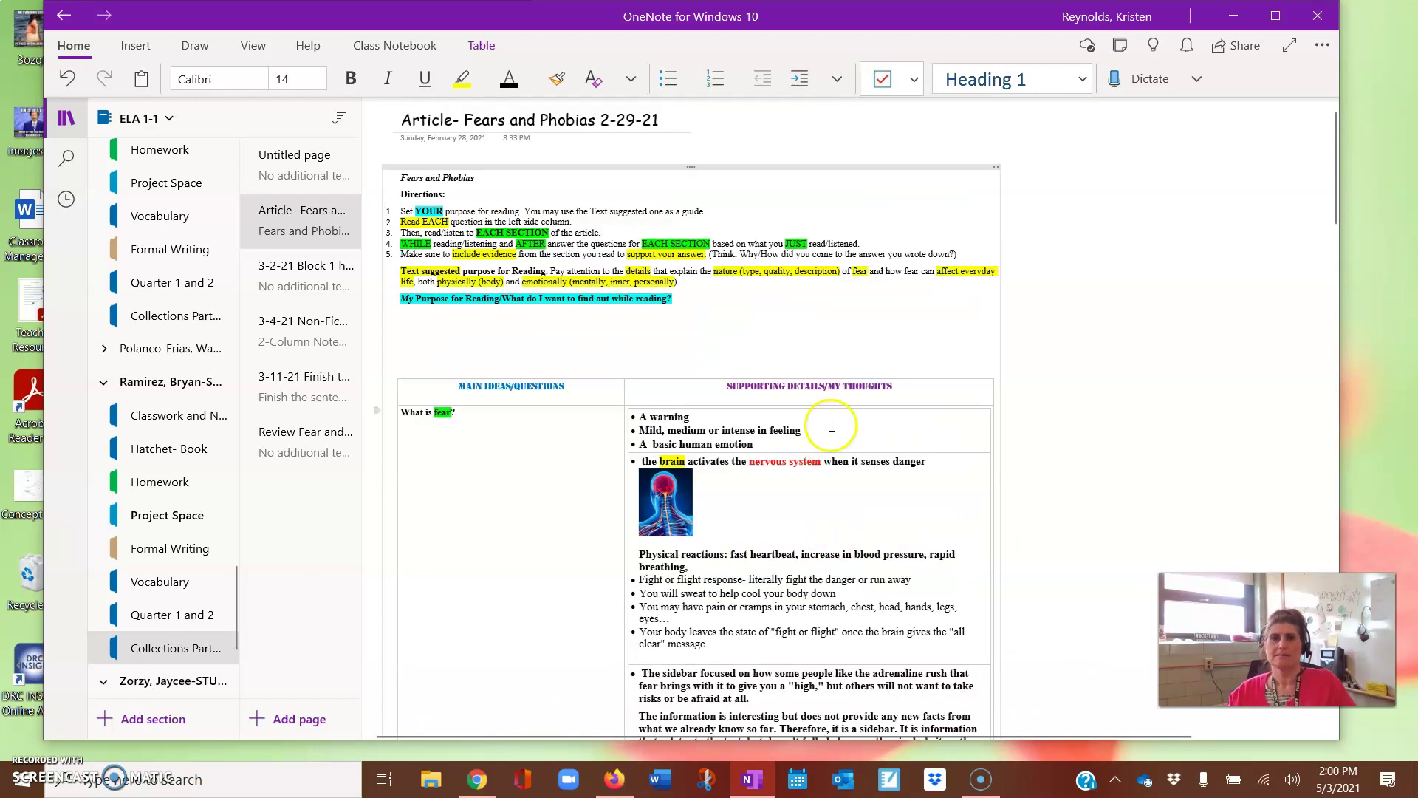
pyautogui.click(72, 78)
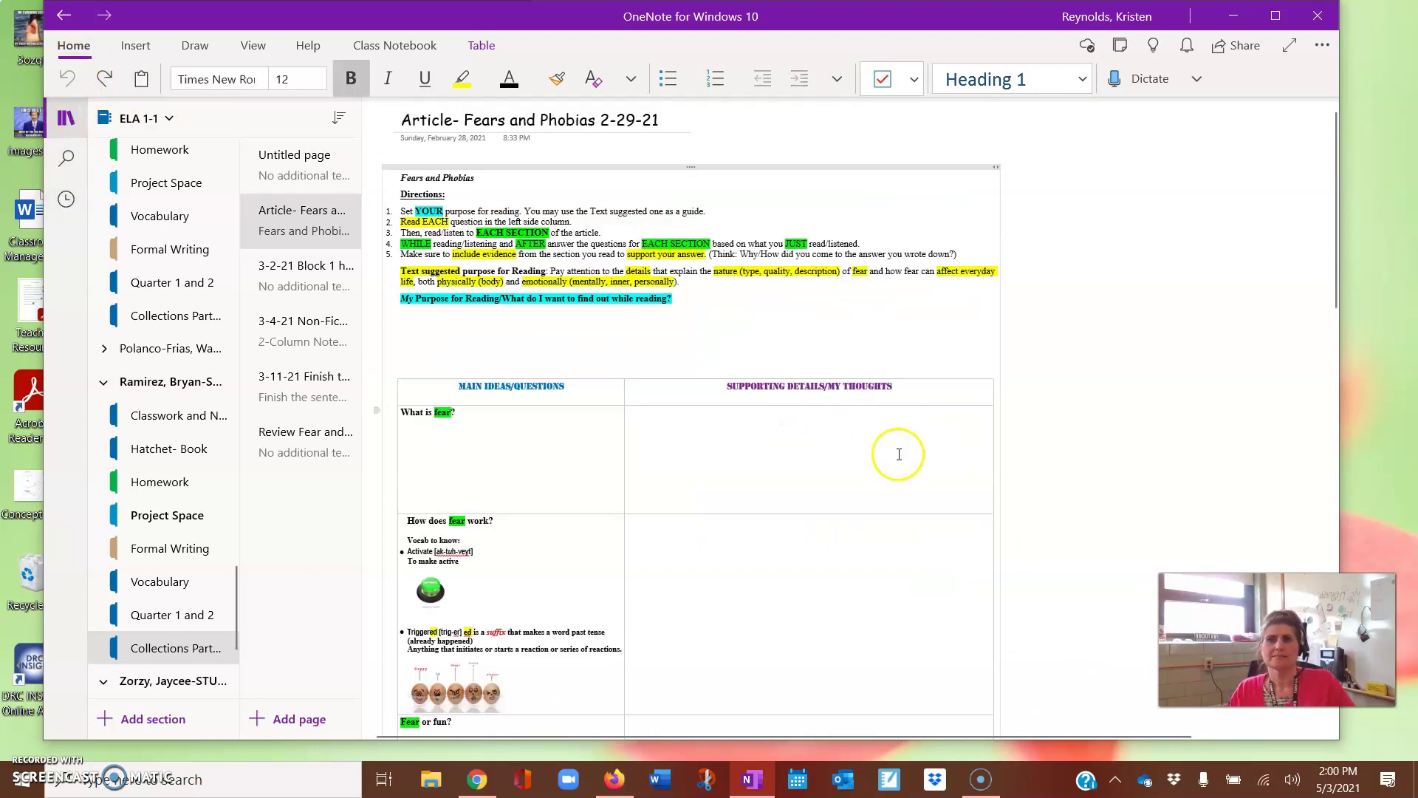
# Select the right-column cells, paste the notes into them, then undo it
pyautogui.scroll(-3, 830, 564)
pyautogui.moveTo(752, 215); pyautogui.dragTo(953, 663)
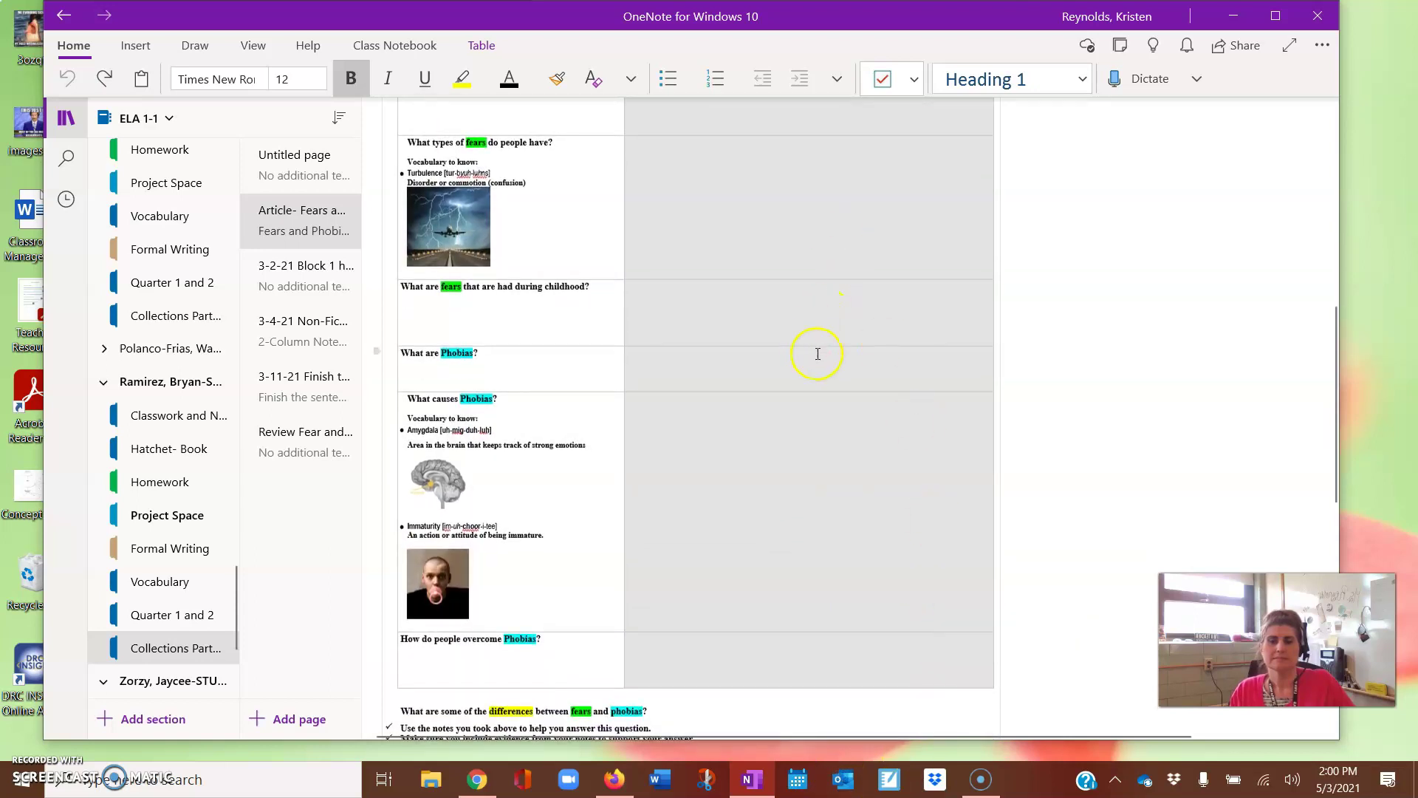
pyautogui.scroll(10, 817, 348)
pyautogui.rightClick(709, 449)
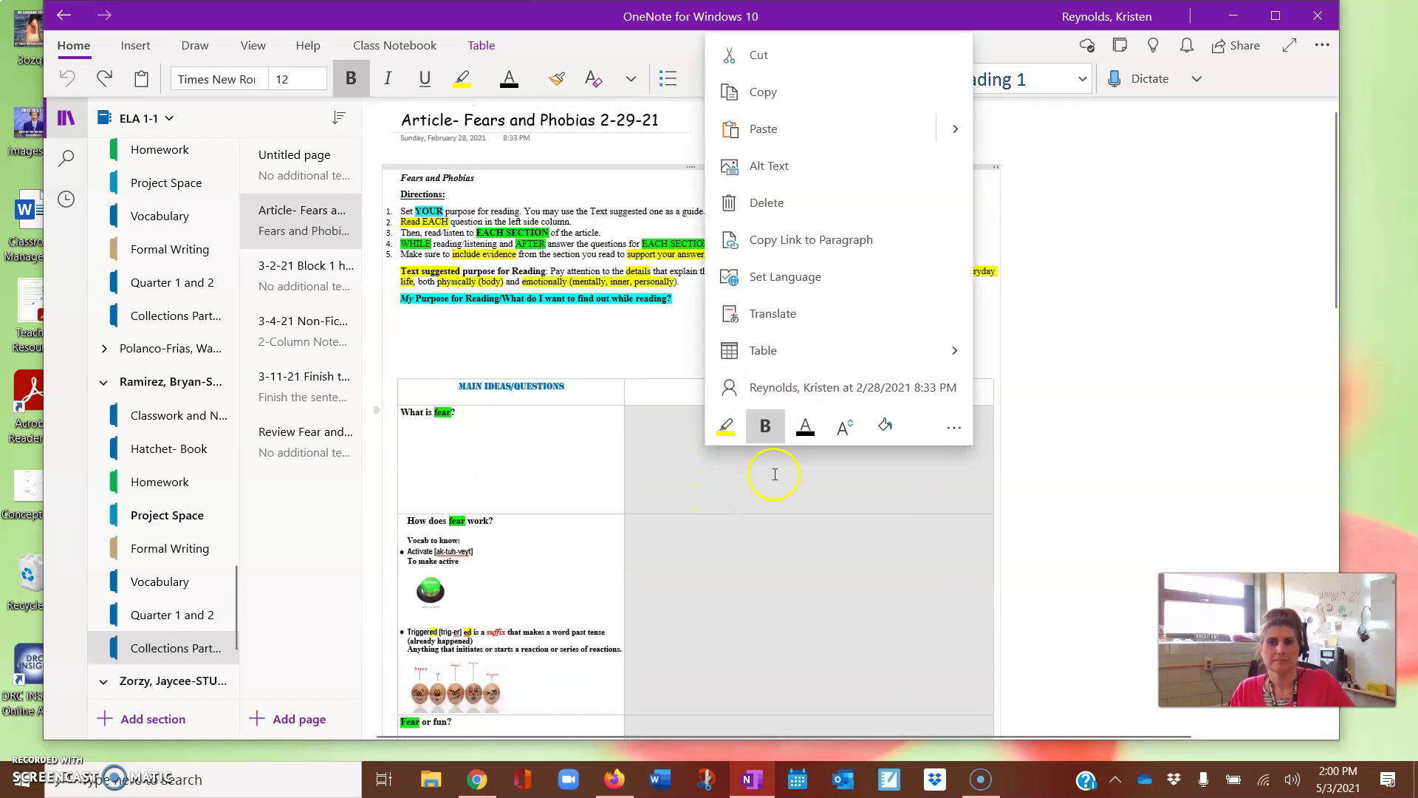
pyautogui.click(817, 140)
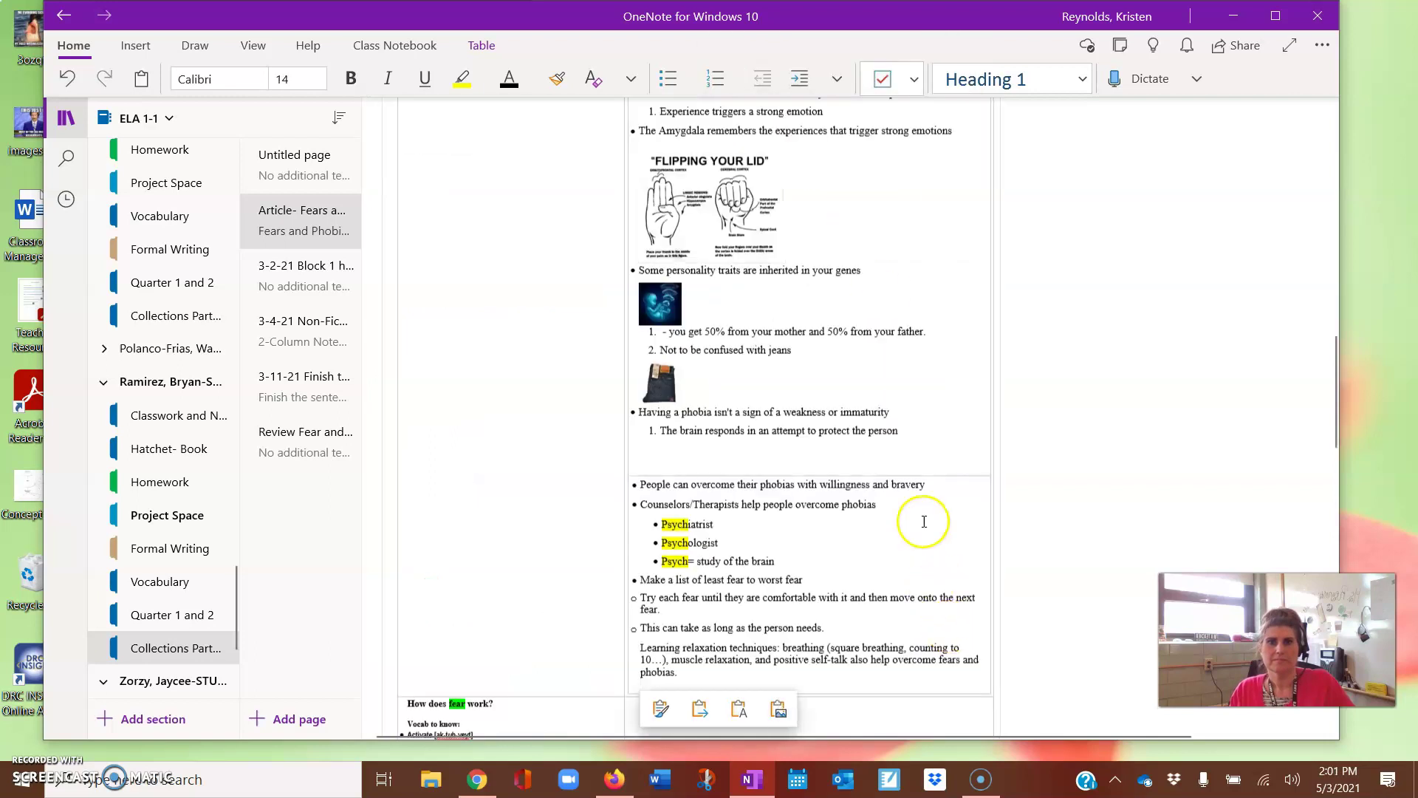
pyautogui.scroll(-8, 920, 536)
pyautogui.scroll(1, 913, 542)
pyautogui.scroll(10, 913, 541)
pyautogui.scroll(2, 905, 556)
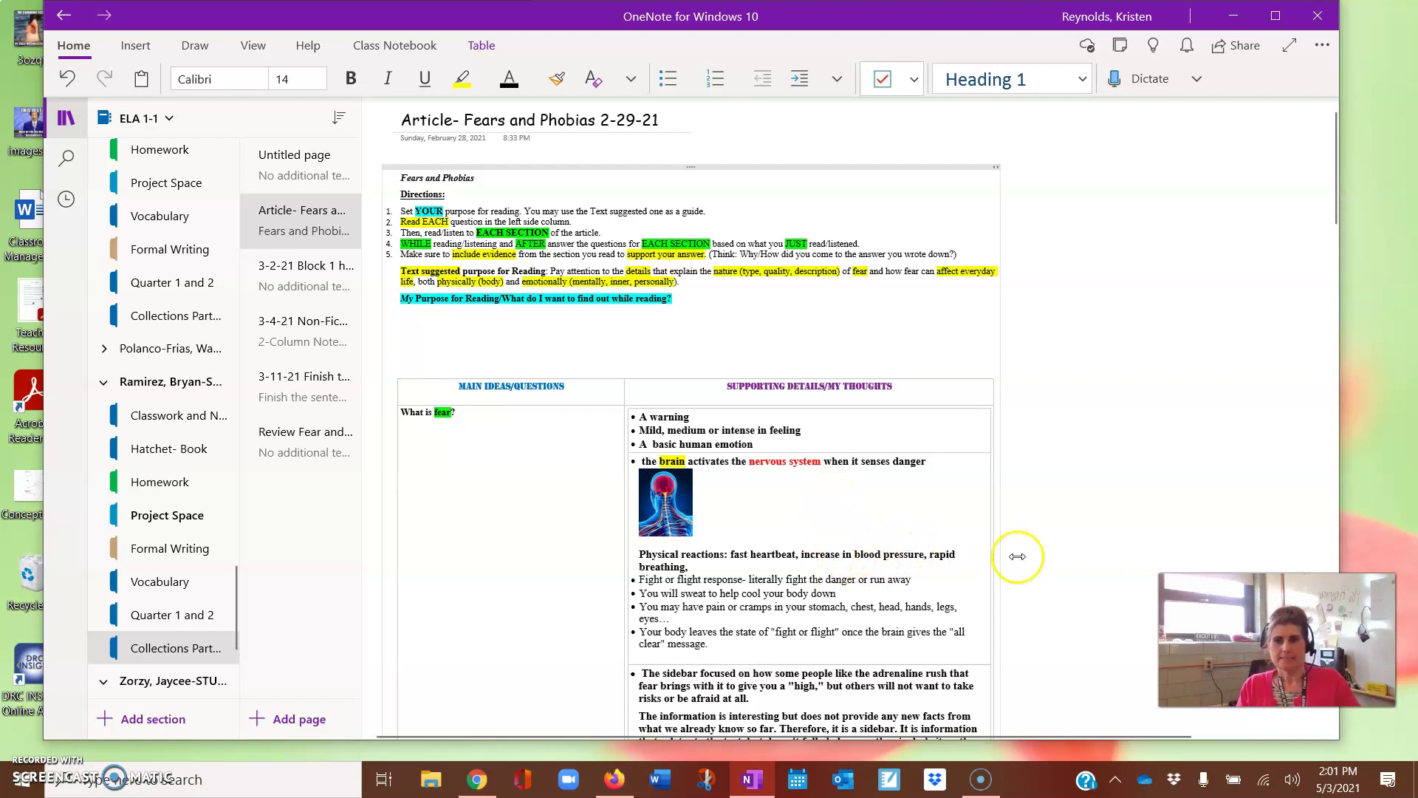
pyautogui.click(68, 78)
# Paste the teacher's notes as a separate block on blank space right of the table
pyautogui.click(817, 453)
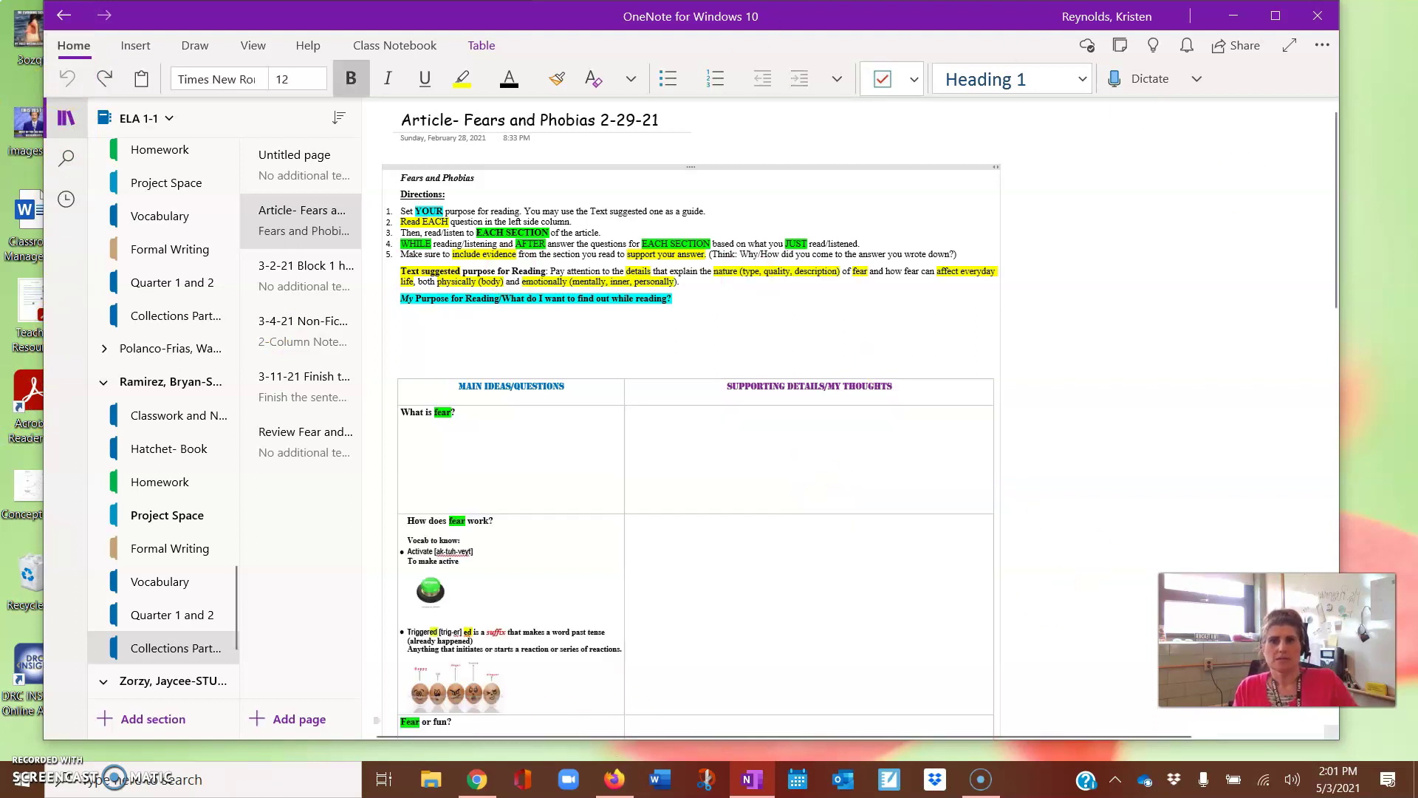
pyautogui.scroll(-3, 851, 490)
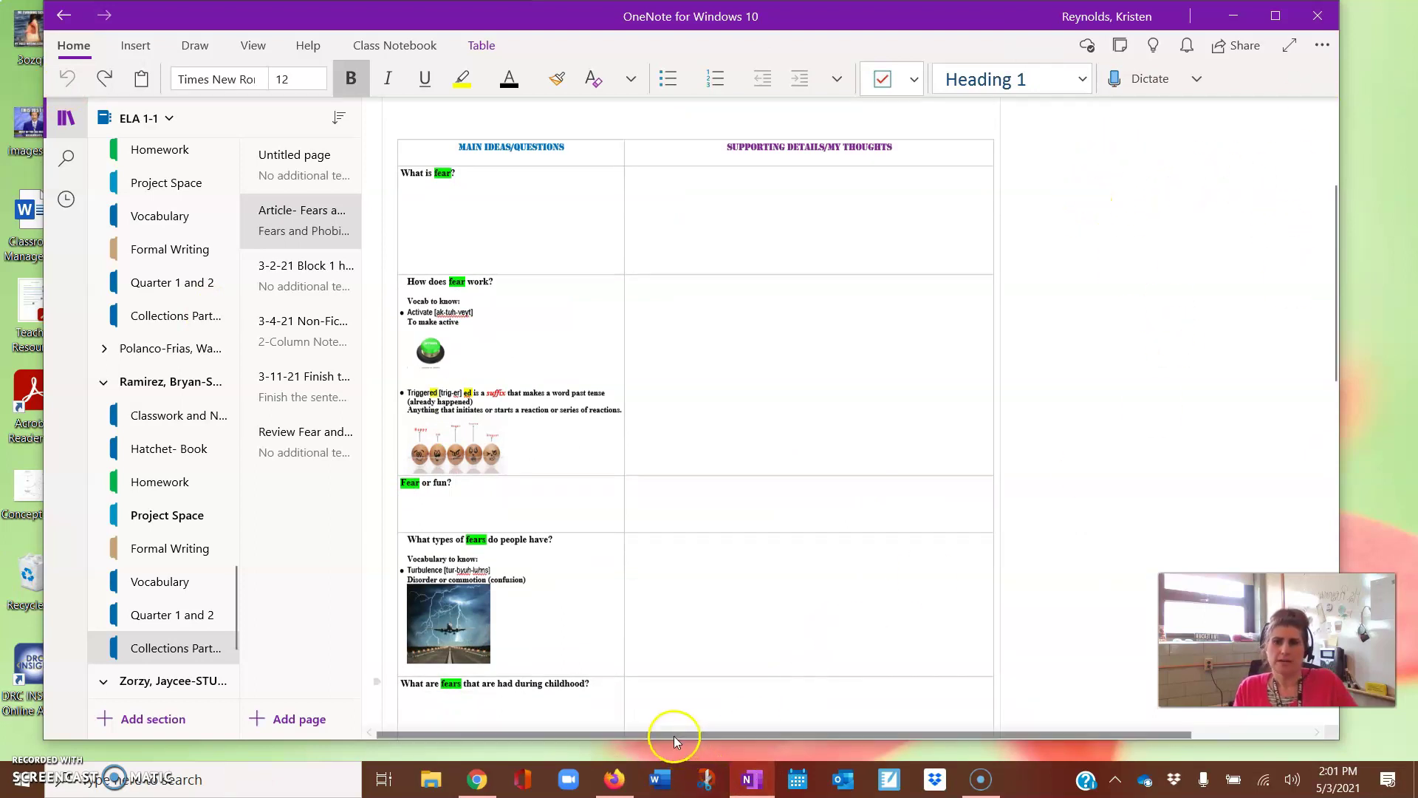
pyautogui.moveTo(676, 736); pyautogui.dragTo(797, 742)
pyautogui.click(972, 161)
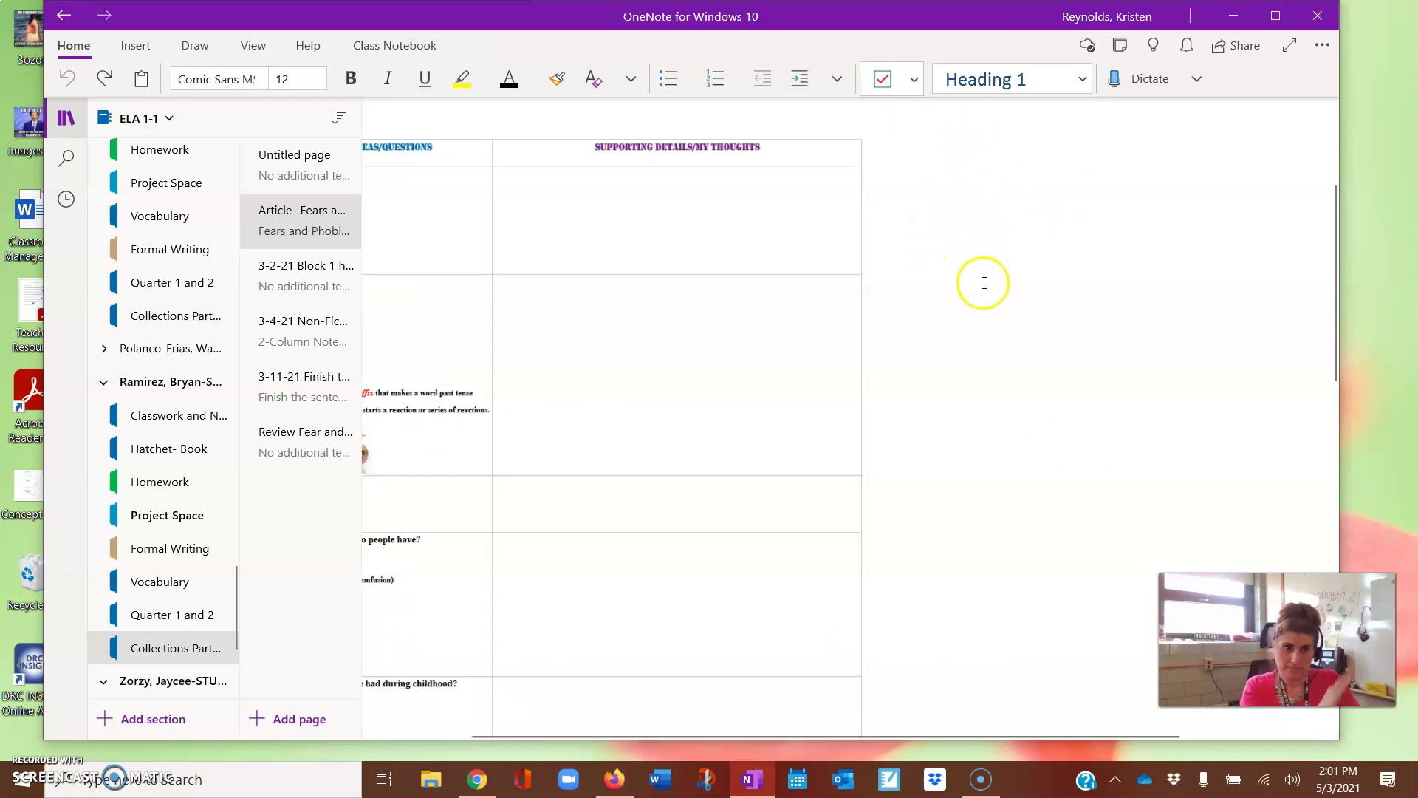
pyautogui.rightClick(988, 158)
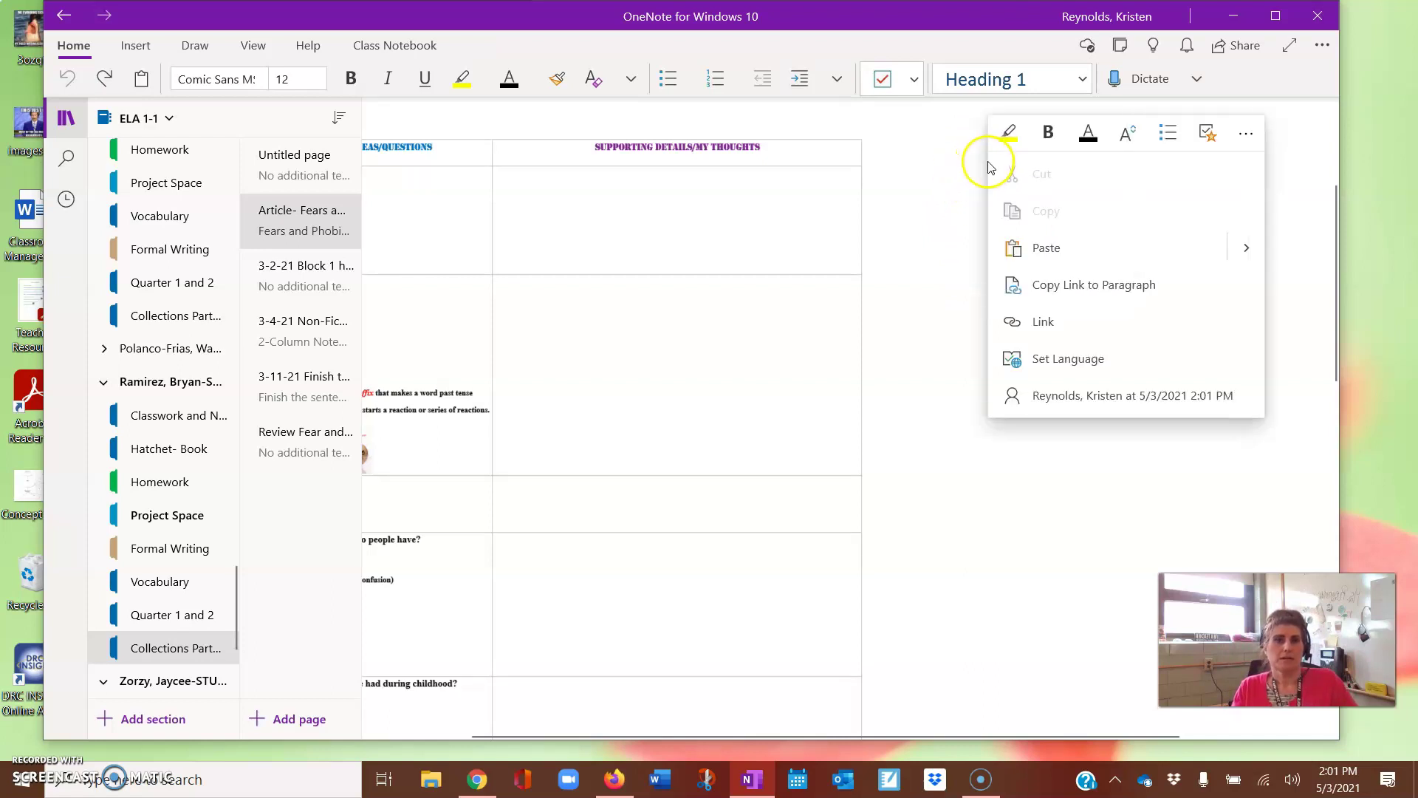
pyautogui.click(1038, 251)
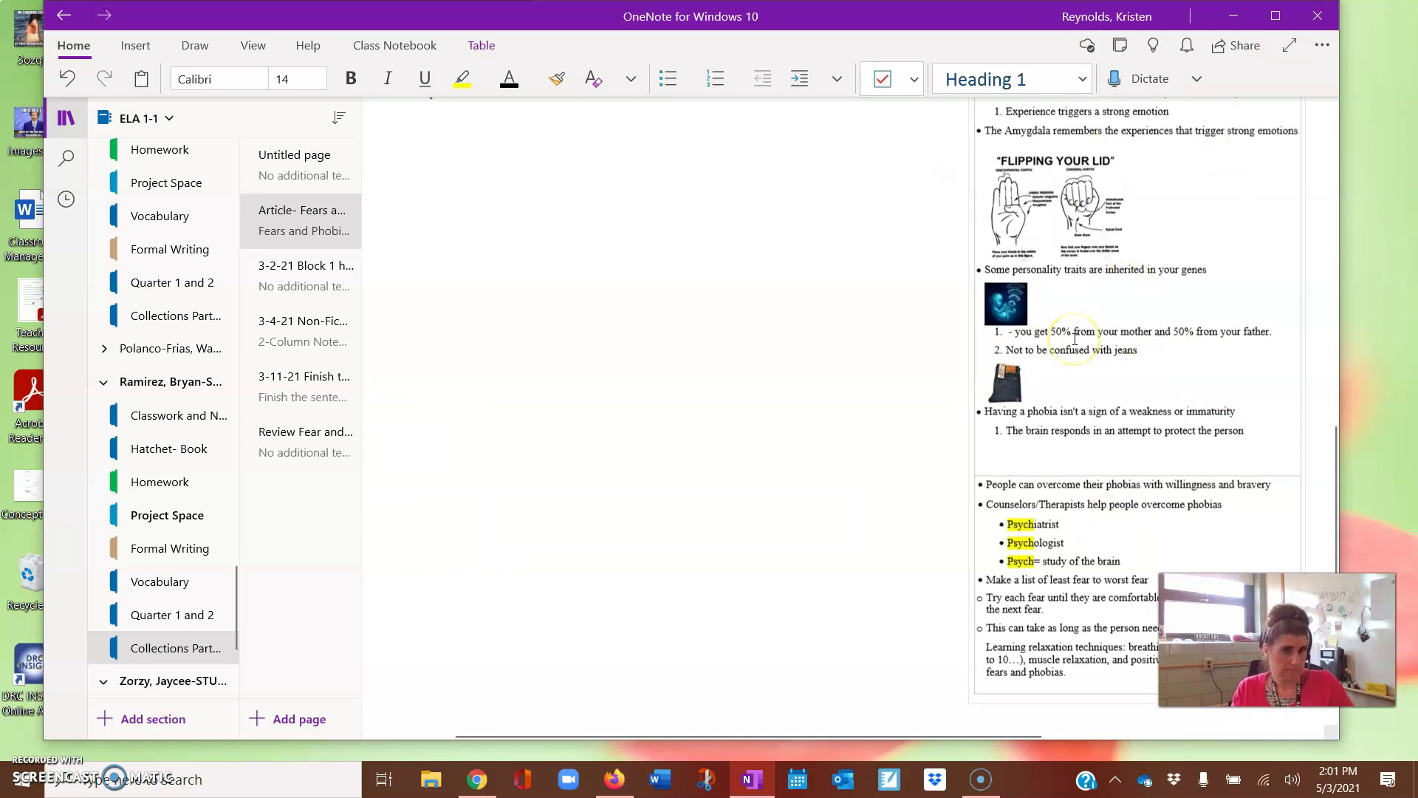
pyautogui.scroll(10, 1101, 444)
pyautogui.scroll(5, 1107, 475)
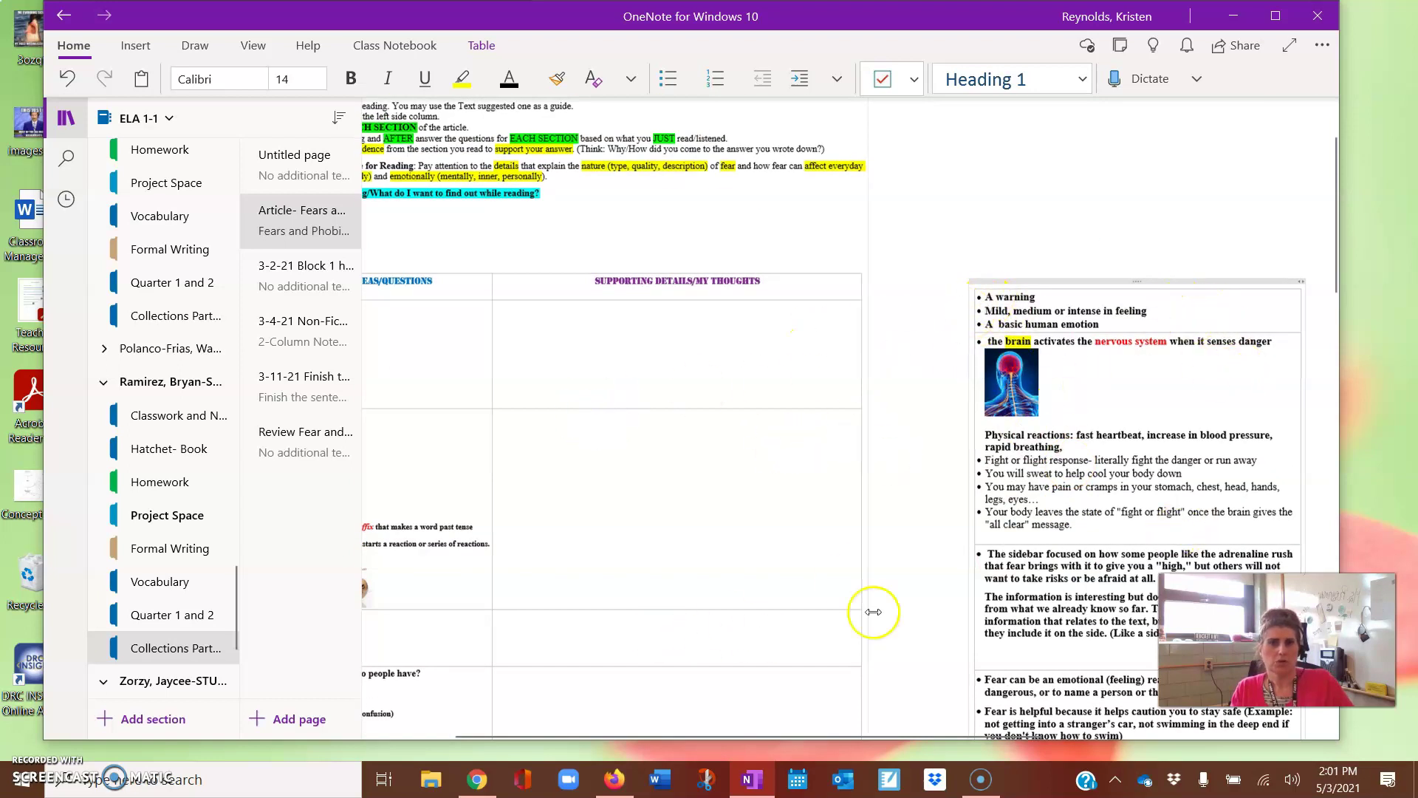
# Copy the teacher's three definition bullets into the cell beside What is fear?
pyautogui.click(983, 302)
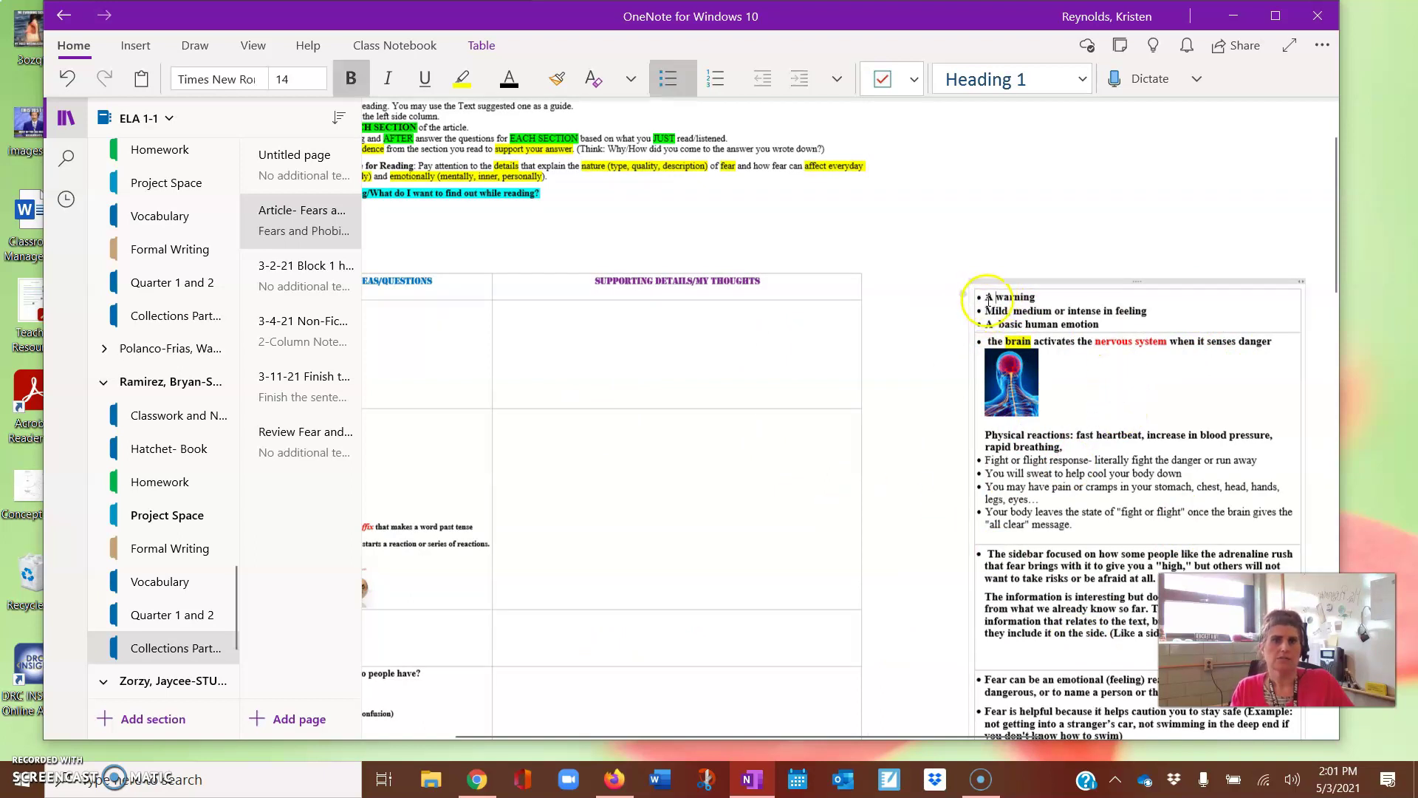
pyautogui.moveTo(990, 301); pyautogui.dragTo(1148, 329)
pyautogui.rightClick(1023, 317)
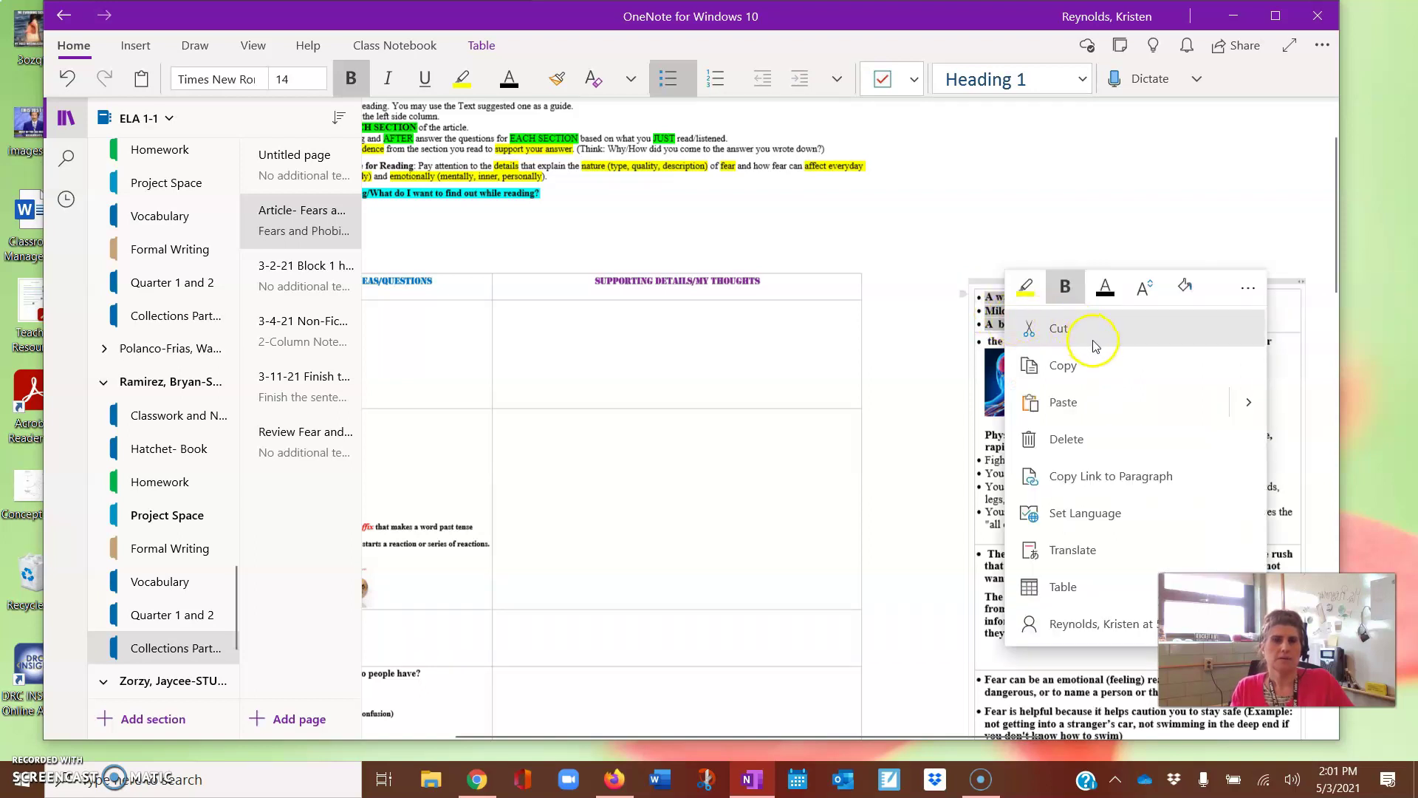
pyautogui.click(1105, 377)
pyautogui.rightClick(550, 343)
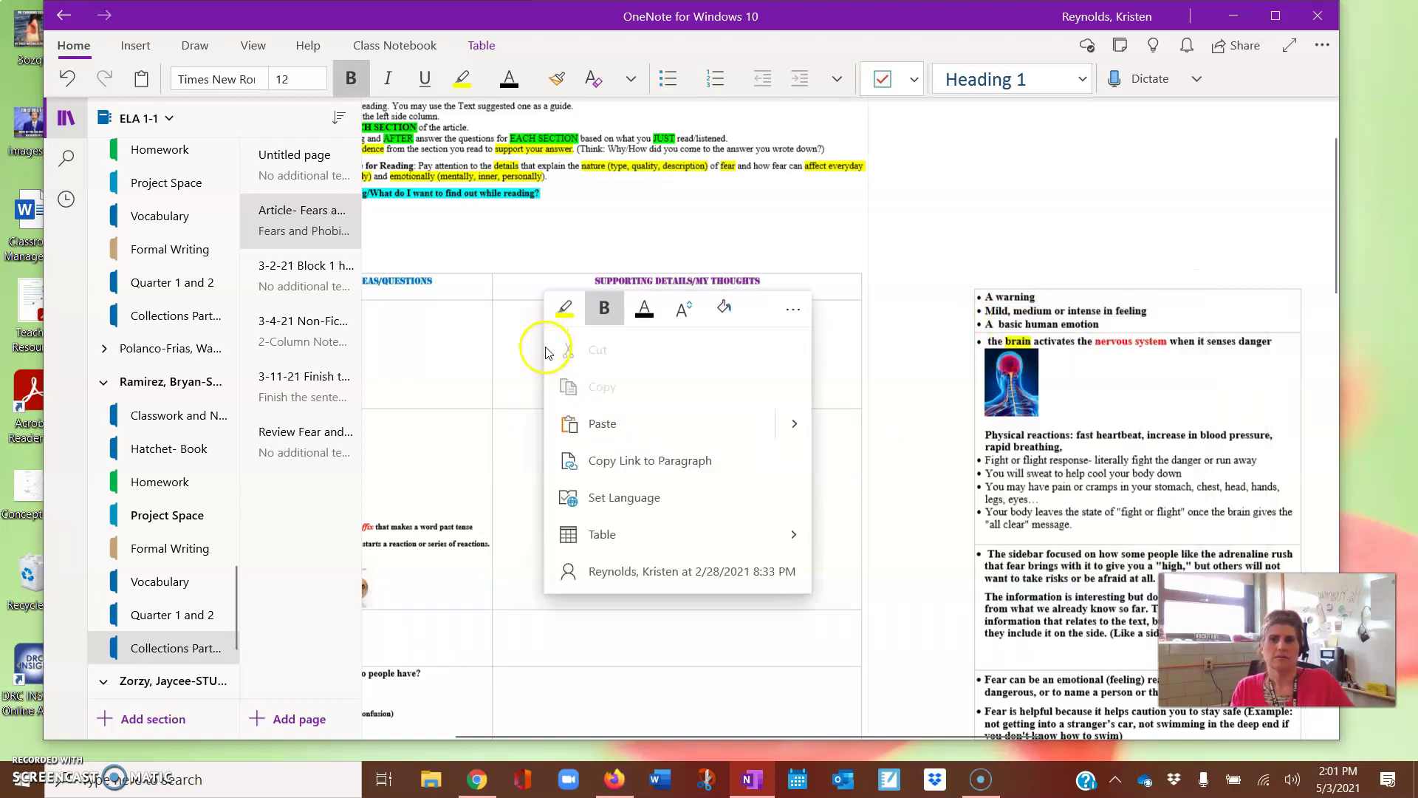
pyautogui.click(624, 431)
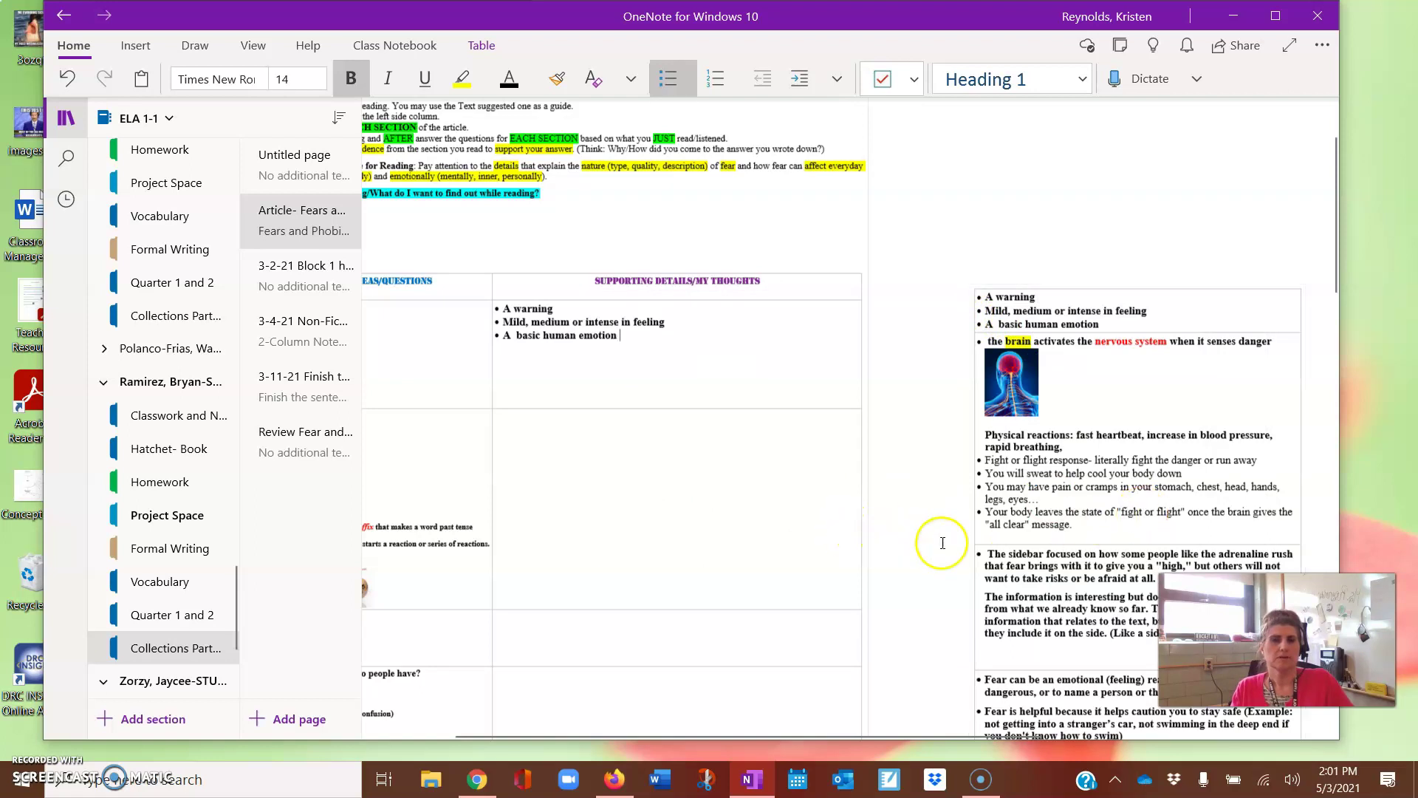
# Copy the teacher's brain notes and picture into the cell beside How does fear work?
pyautogui.moveTo(601, 743); pyautogui.dragTo(522, 742)
pyautogui.moveTo(1179, 284); pyautogui.dragTo(1108, 270)
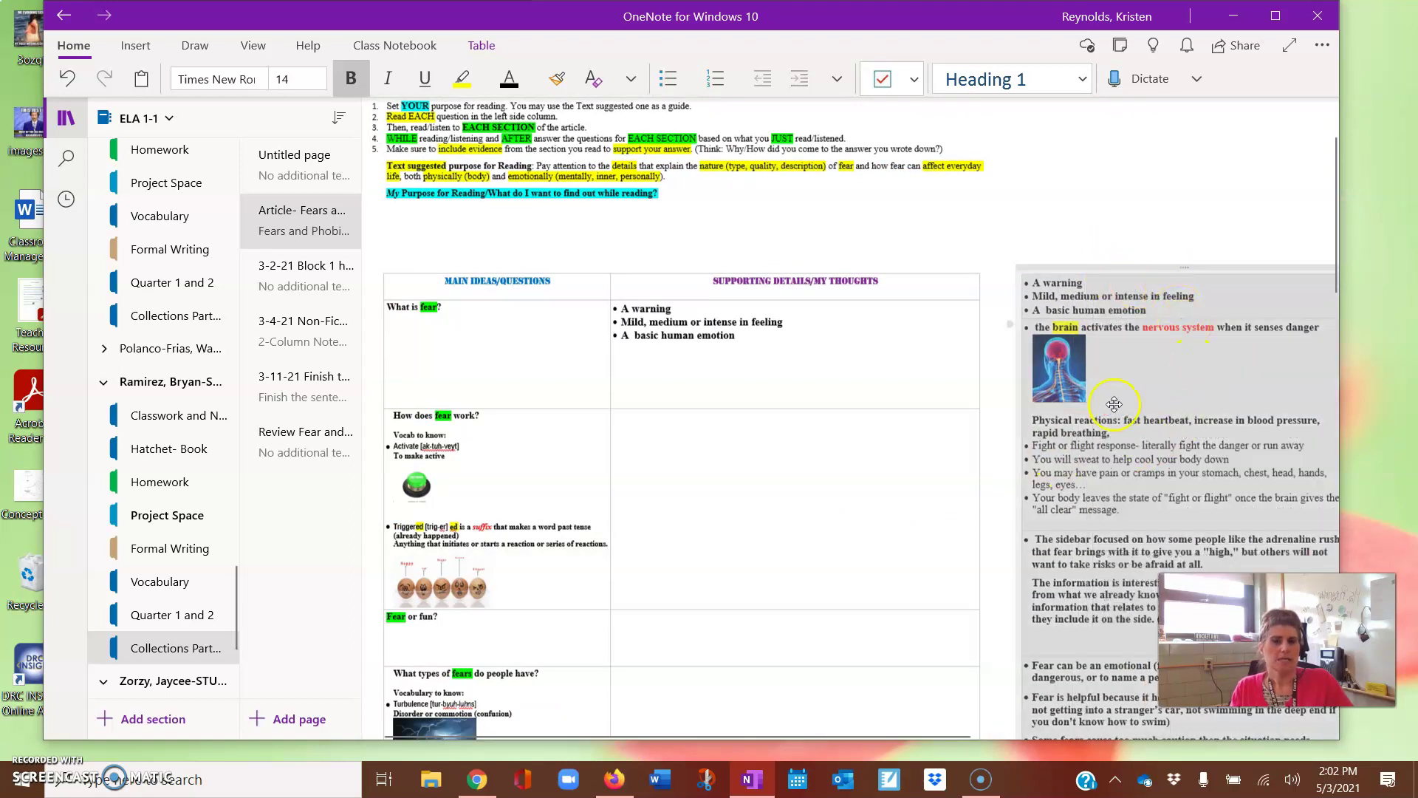
pyautogui.click(1117, 397)
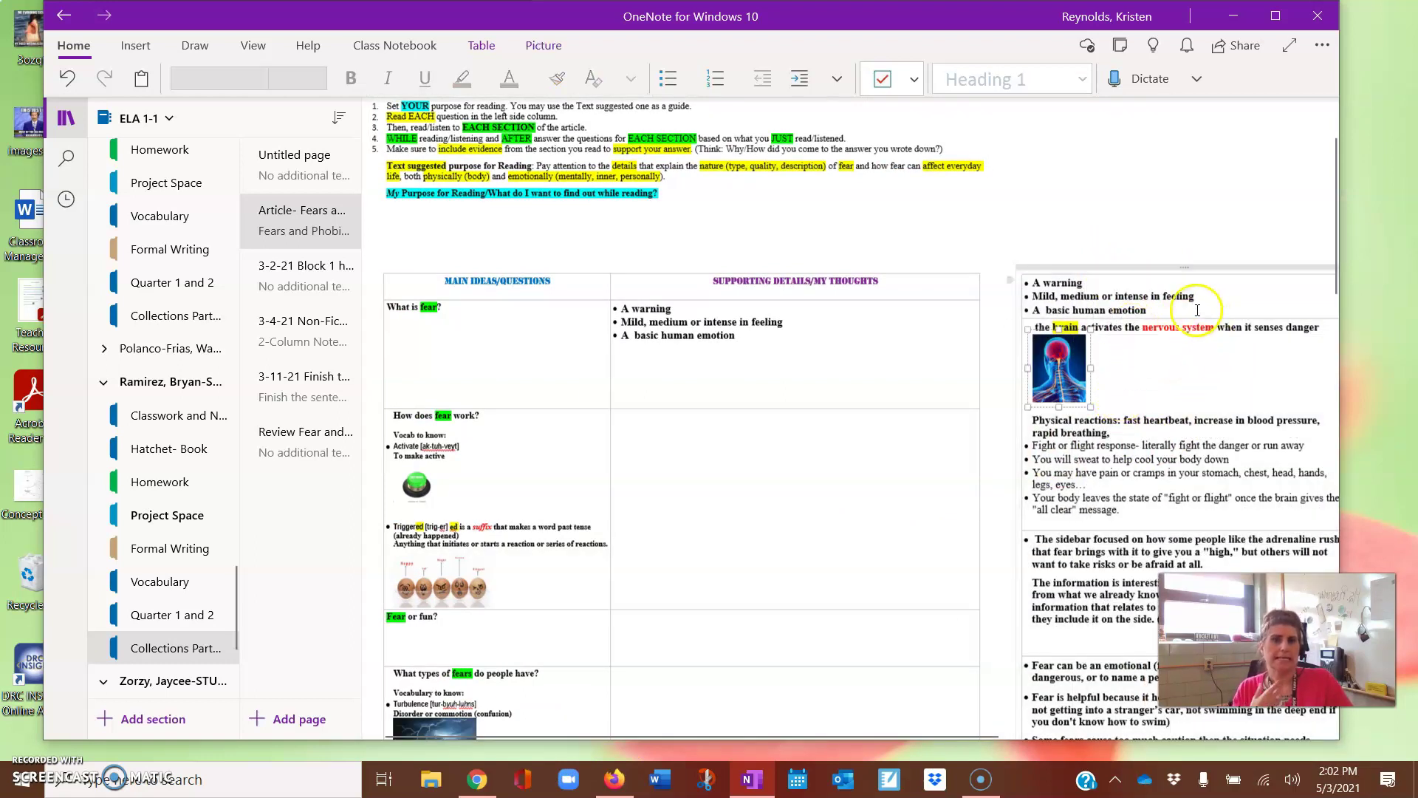
pyautogui.click(1199, 312)
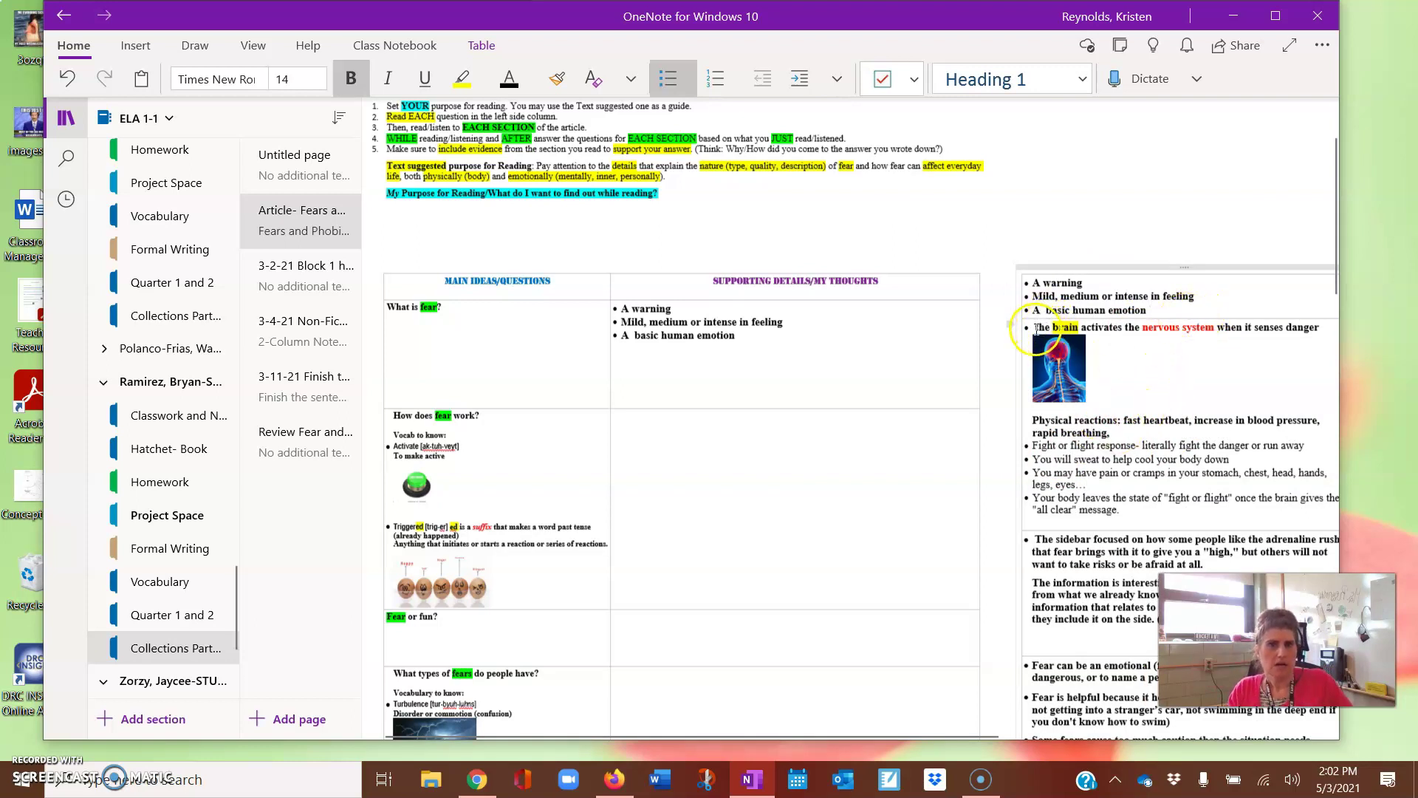
pyautogui.moveTo(1038, 329); pyautogui.dragTo(1152, 509)
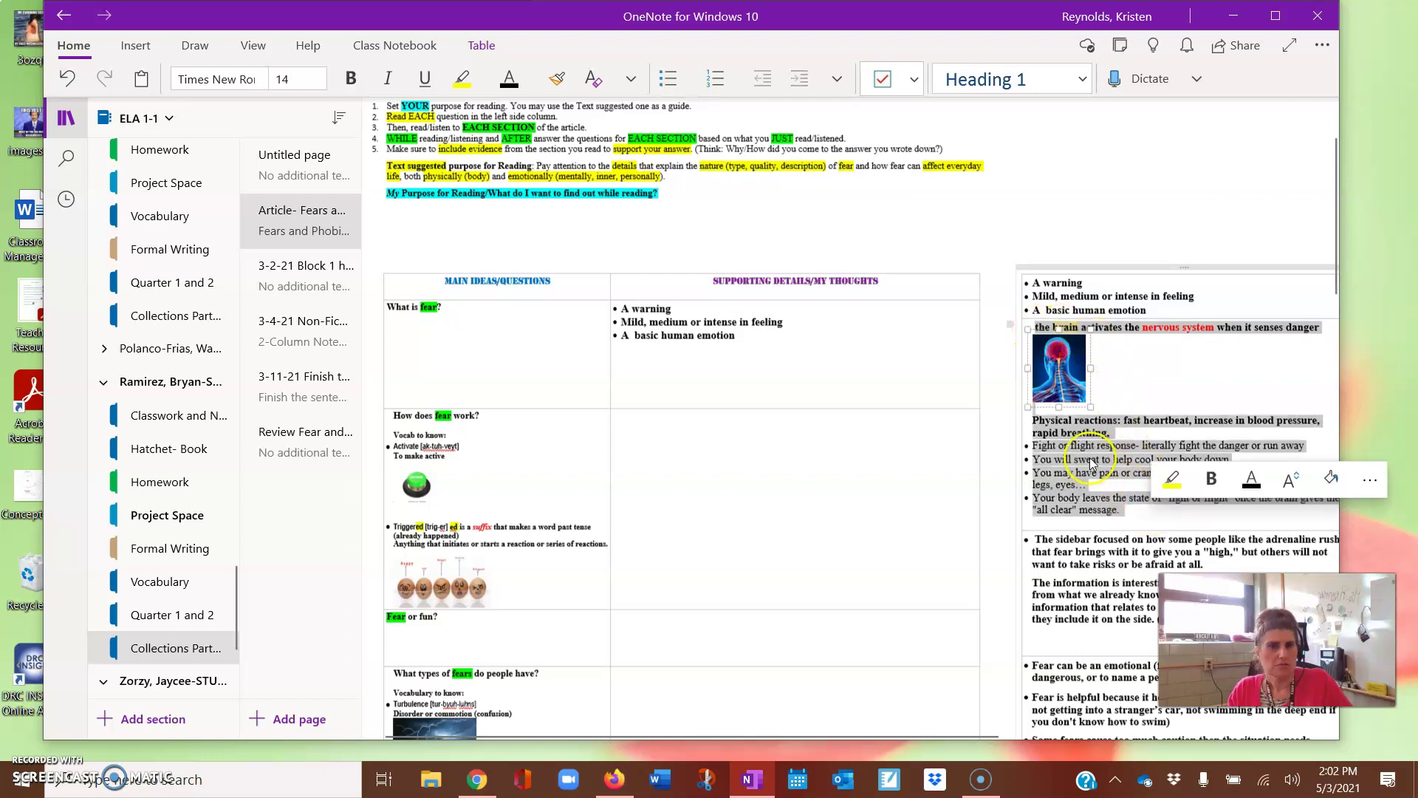
pyautogui.rightClick(1153, 508)
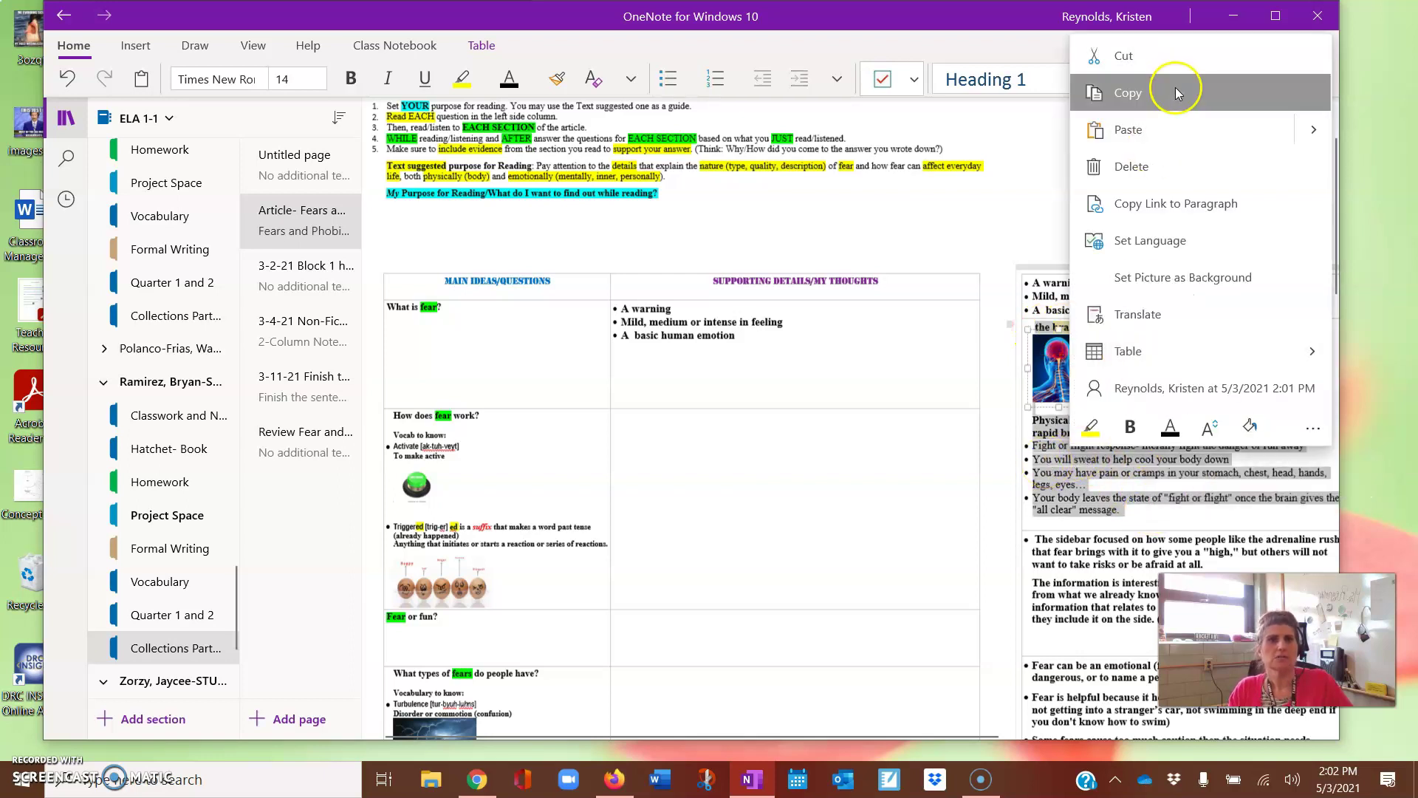
pyautogui.click(1176, 93)
pyautogui.click(650, 428)
pyautogui.rightClick(660, 435)
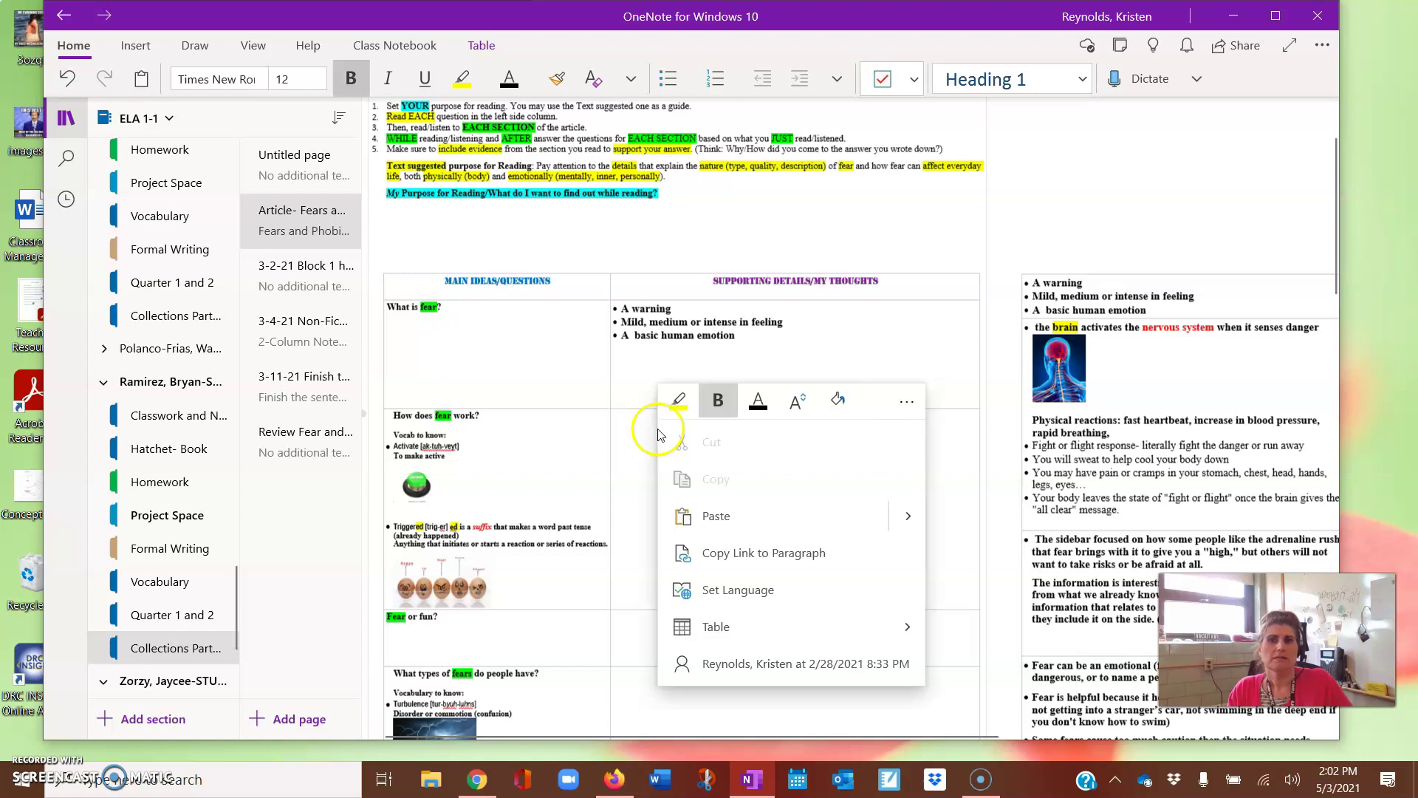
pyautogui.click(713, 516)
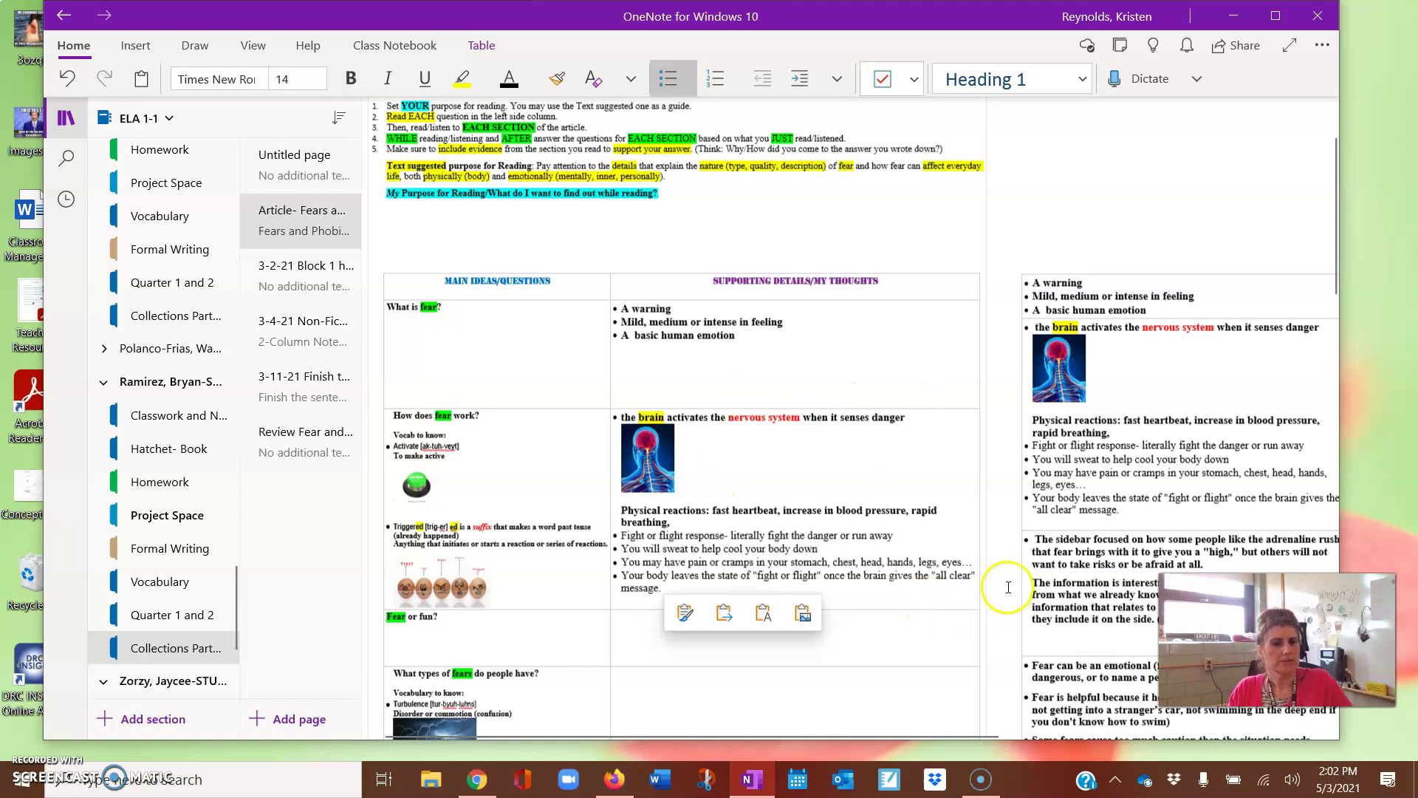
# Paste the teacher's two sidebar paragraphs into the cell beside Fear or fun?
pyautogui.scroll(-2, 1196, 442)
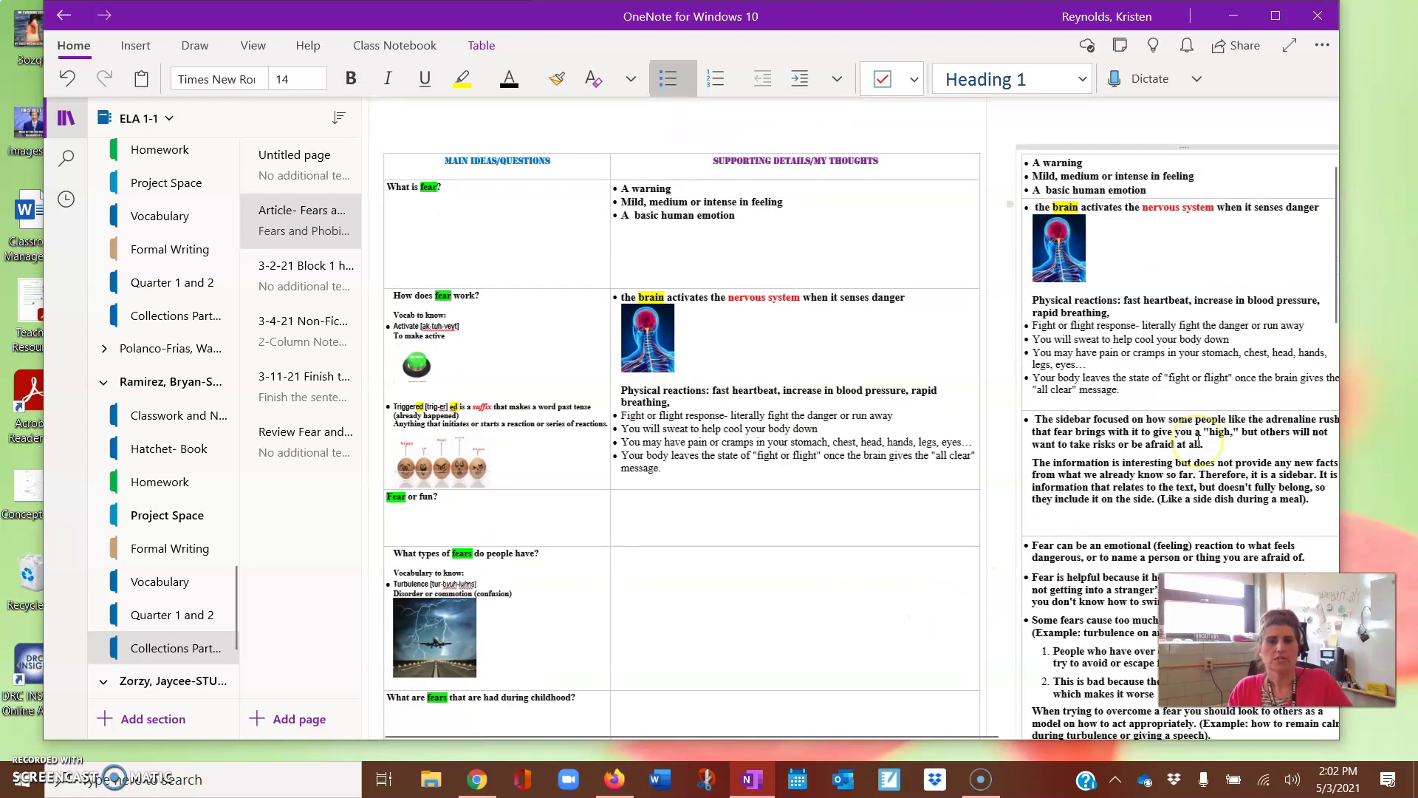
pyautogui.scroll(-2, 1197, 442)
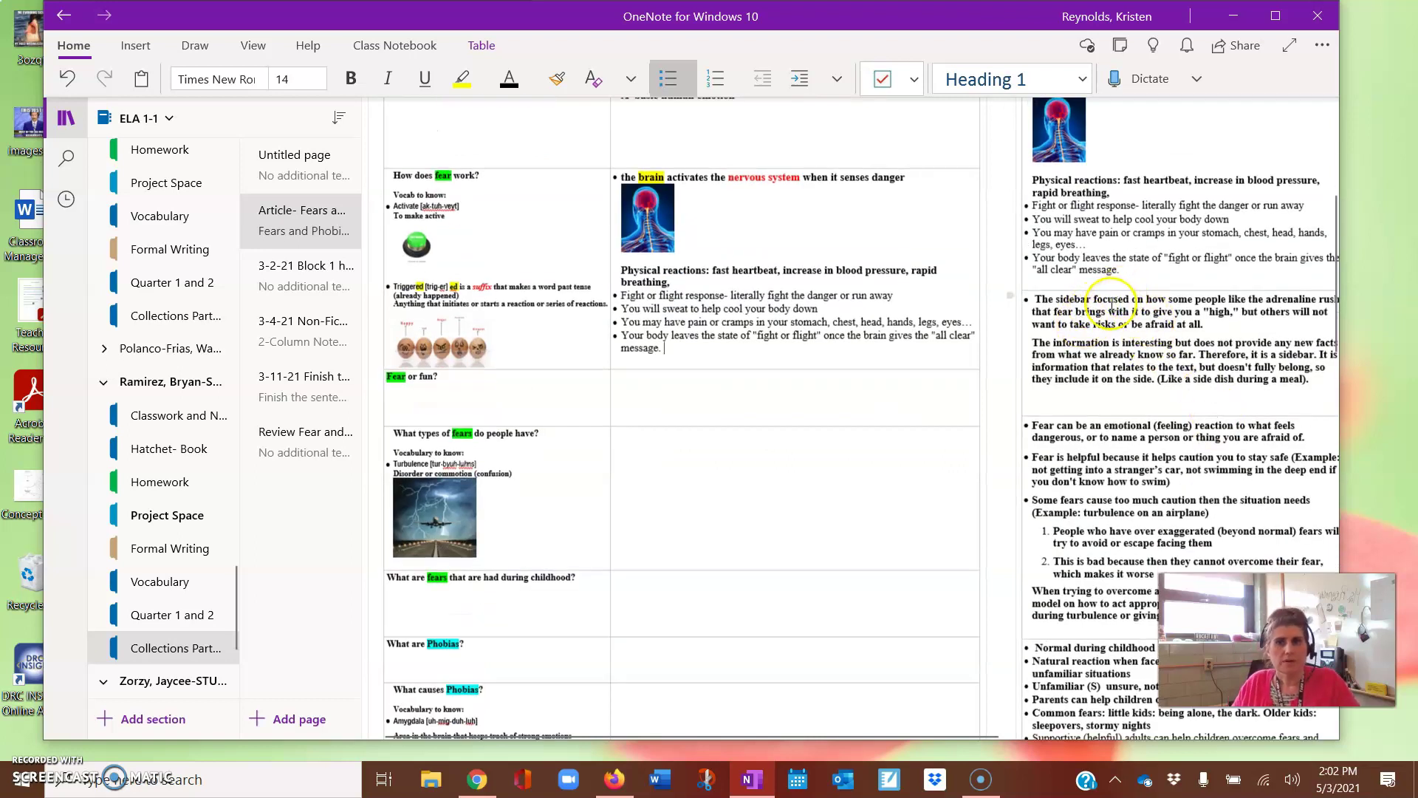
pyautogui.click(1040, 299)
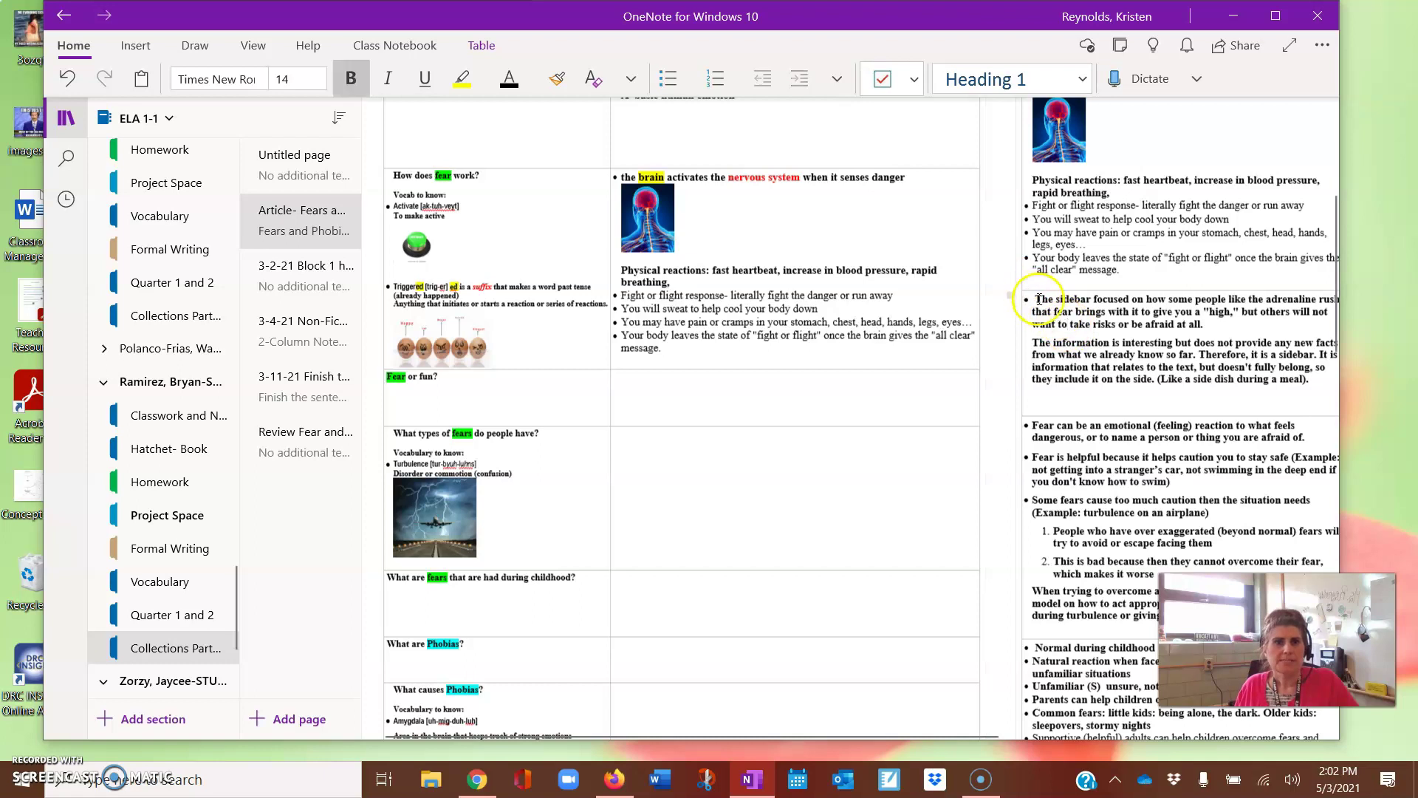
pyautogui.moveTo(1036, 300); pyautogui.dragTo(1204, 409)
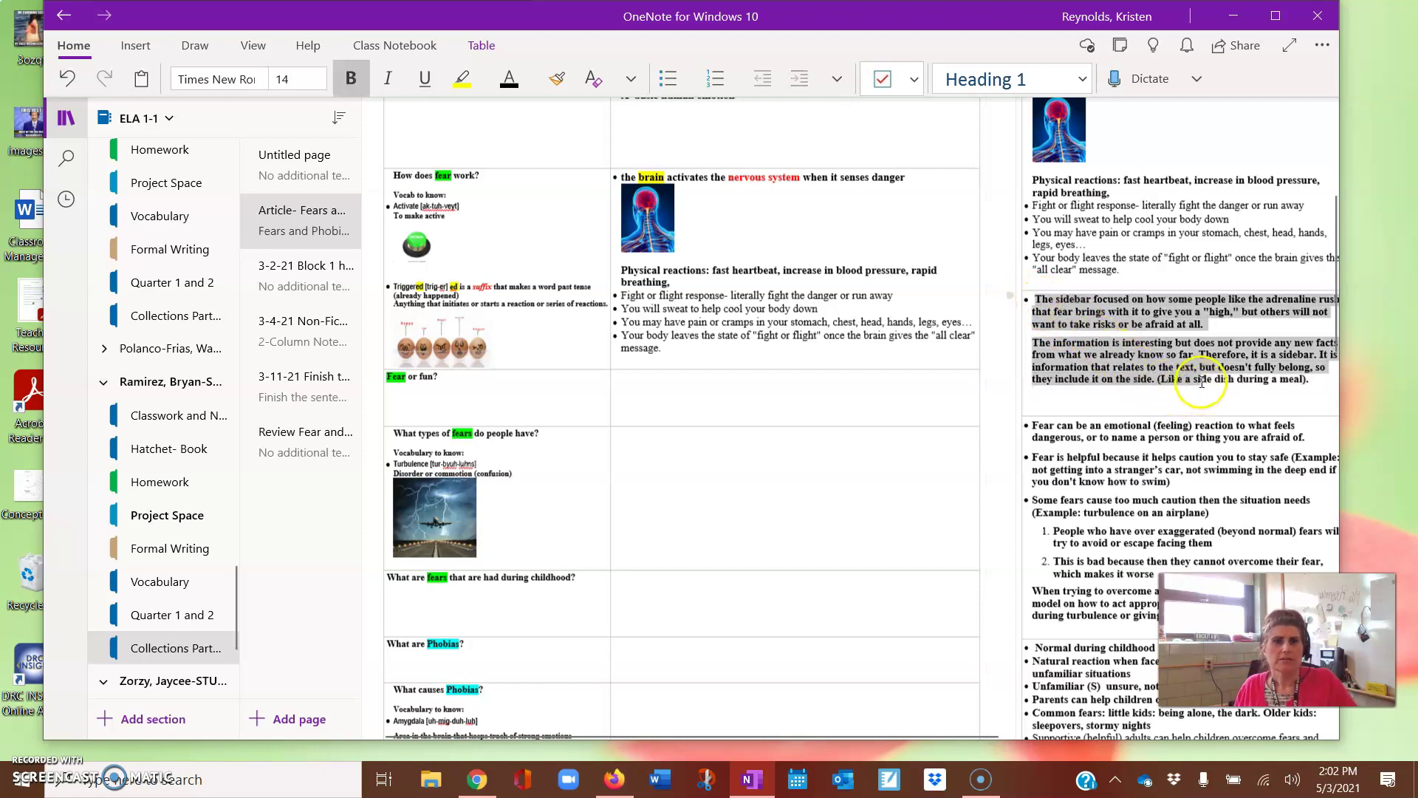
pyautogui.hscroll(2, 1311, 373)
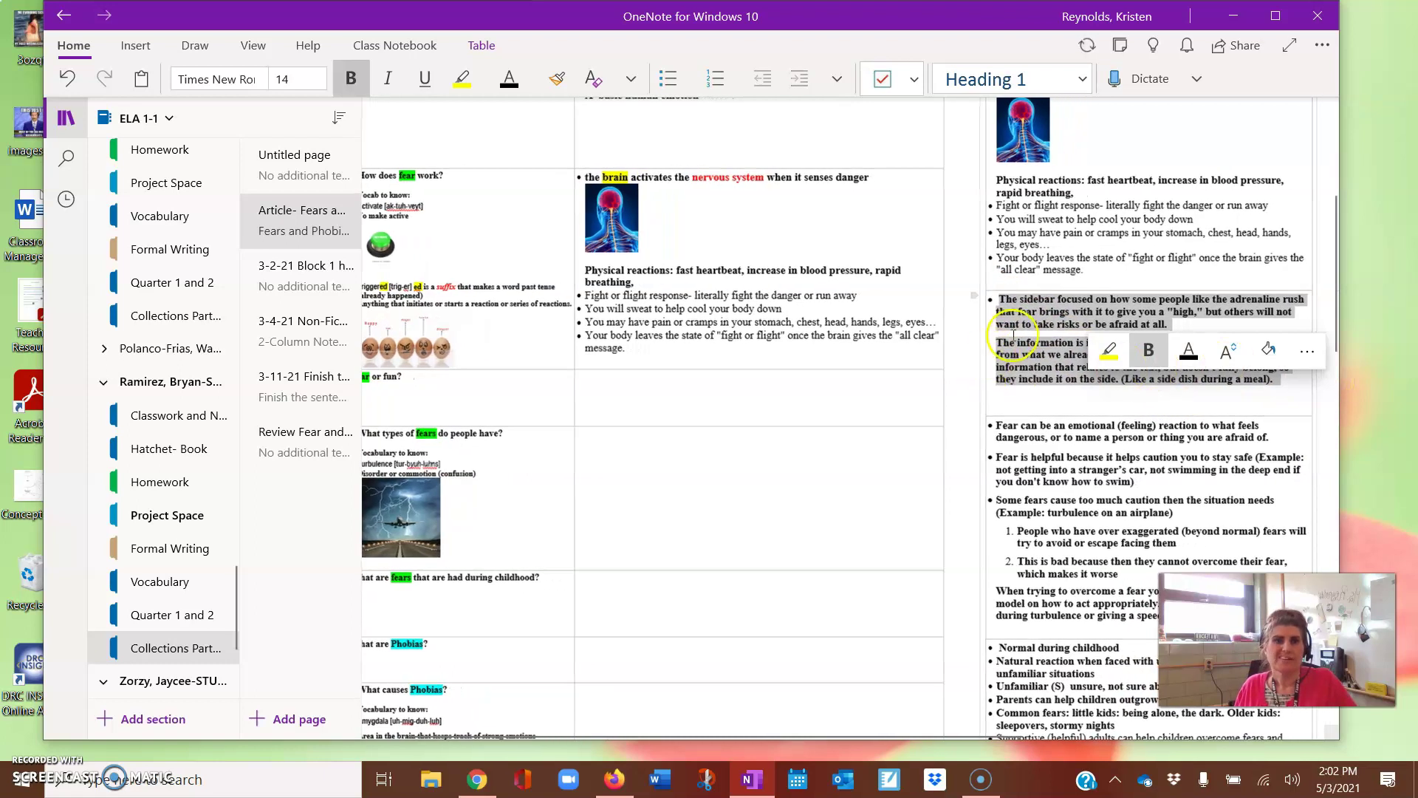
pyautogui.rightClick(1036, 310)
pyautogui.click(1146, 358)
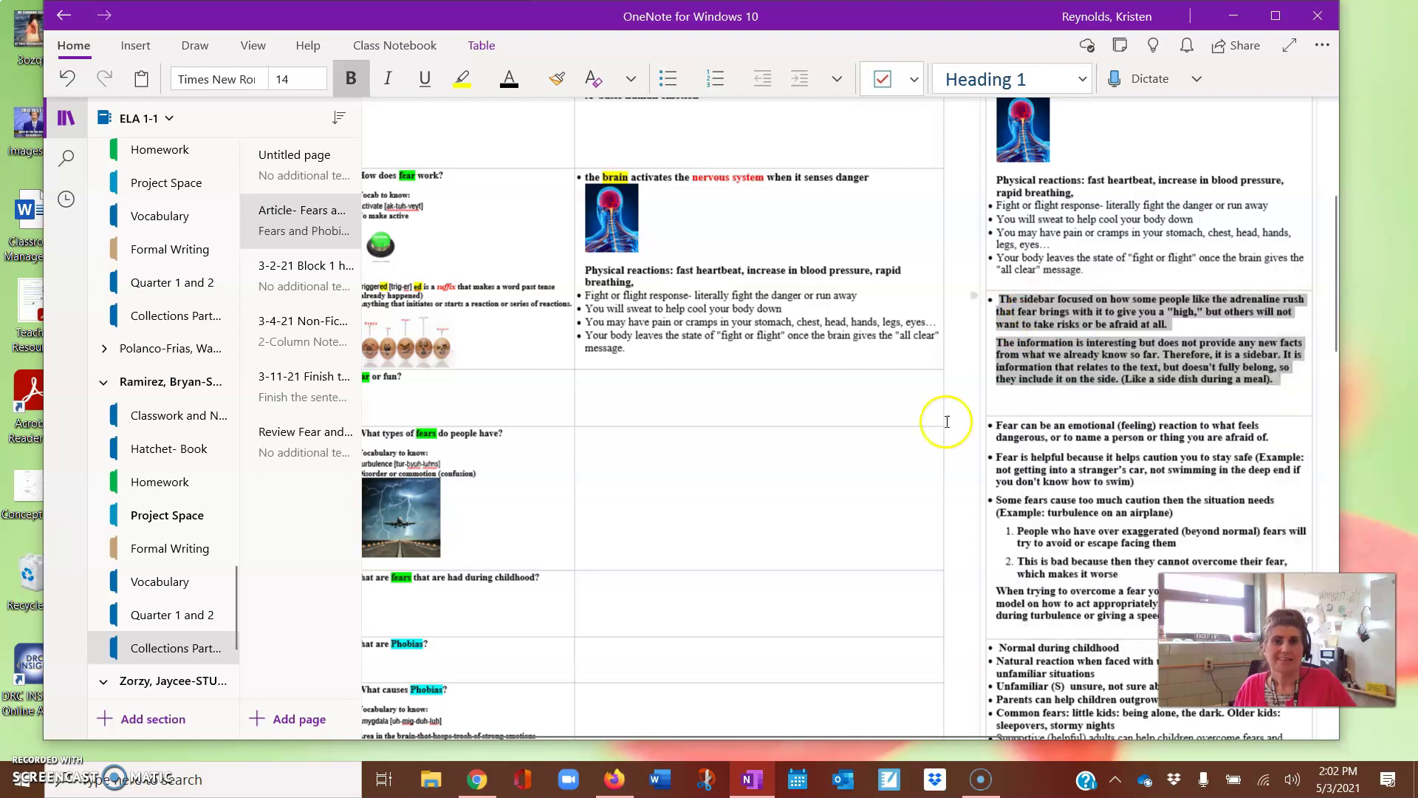
pyautogui.rightClick(673, 398)
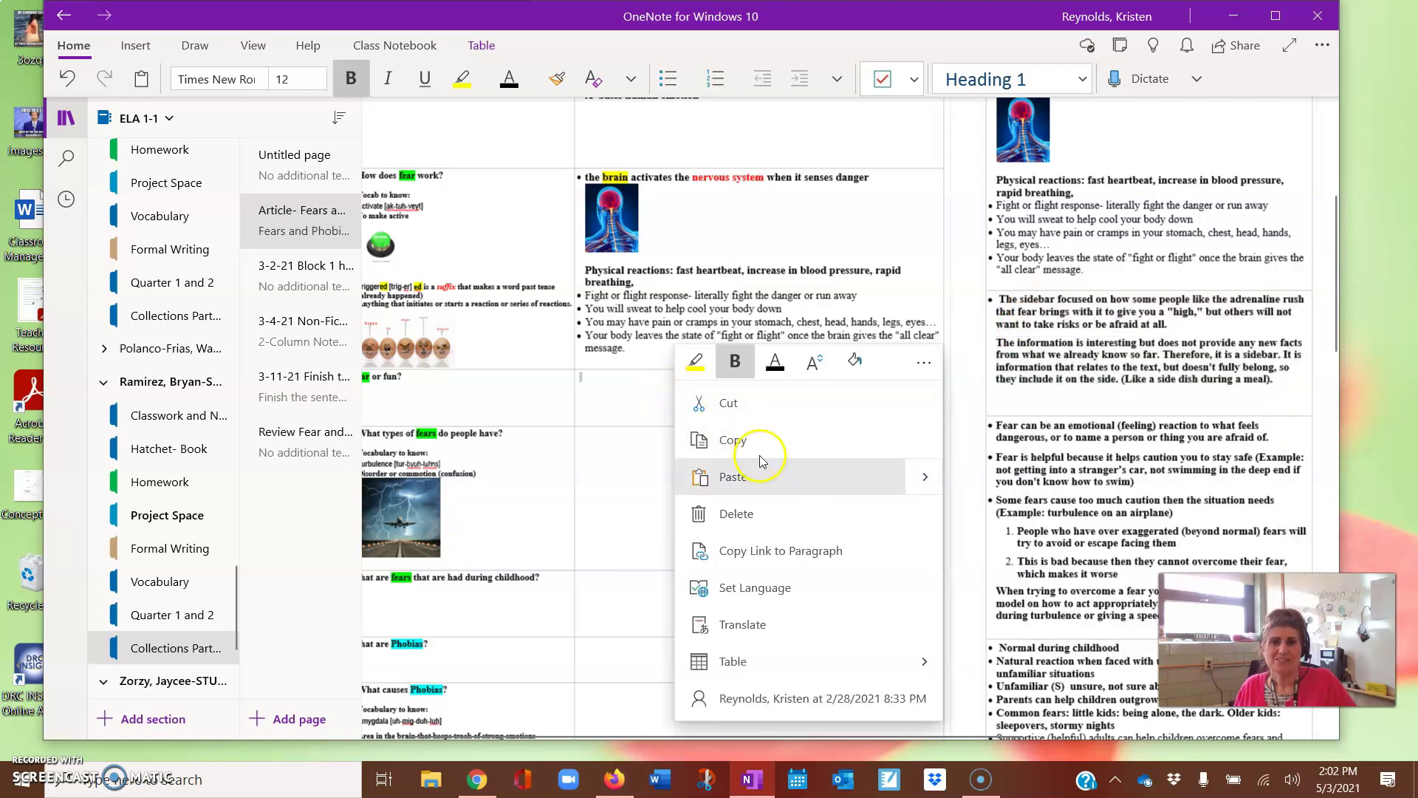
pyautogui.click(786, 484)
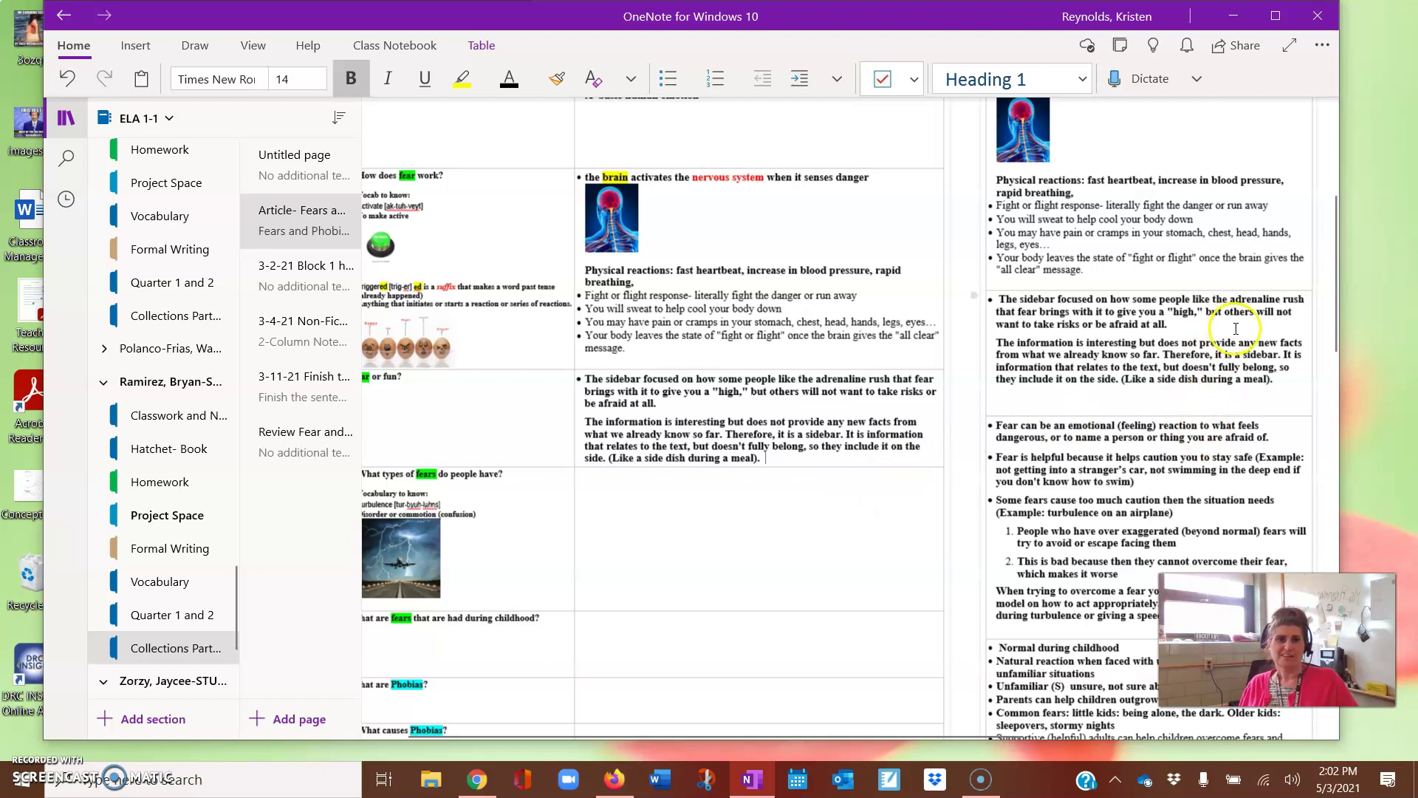
# Fill the What types of fears do people have? cell with the teacher's fear notes
pyautogui.scroll(-1, 1194, 383)
pyautogui.scroll(-2, 1194, 383)
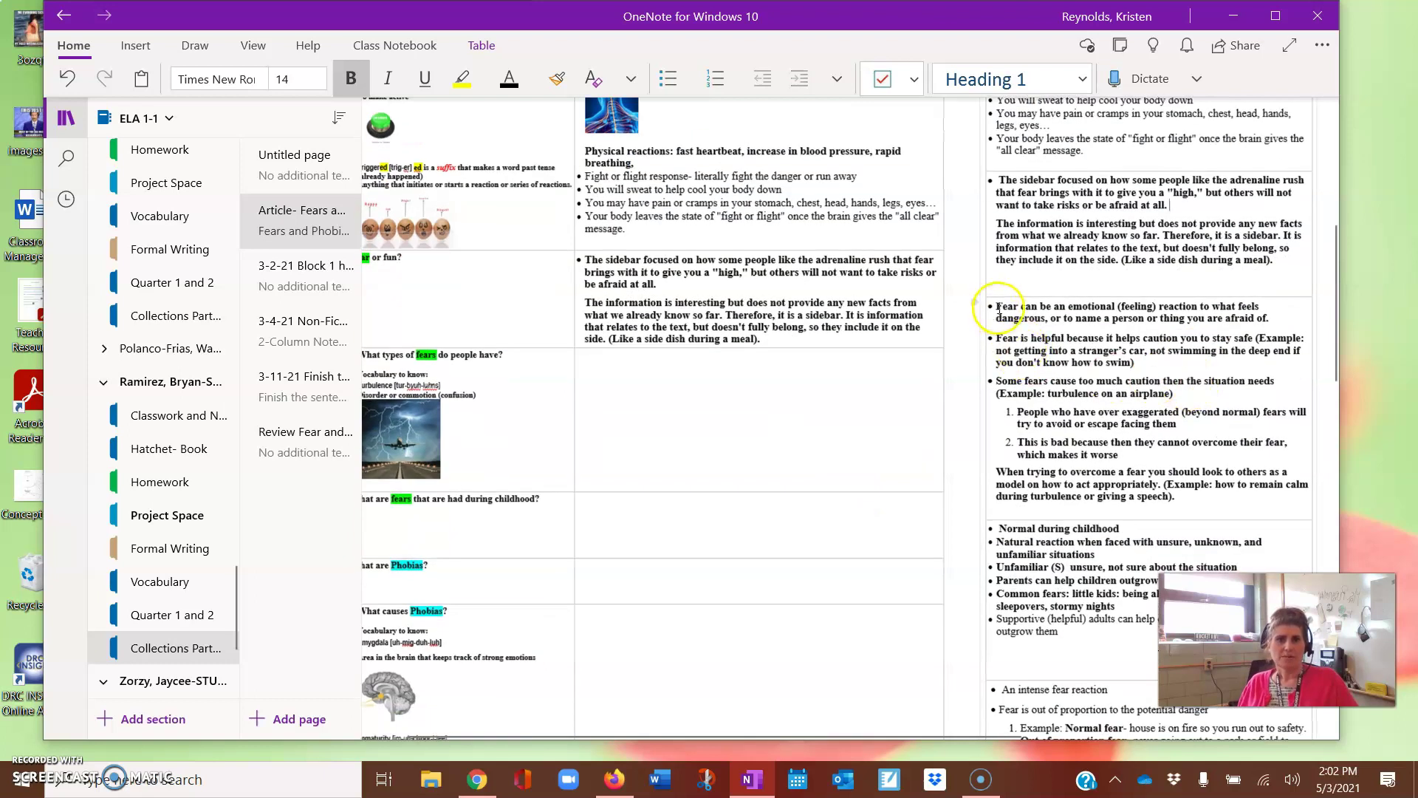
pyautogui.moveTo(998, 310); pyautogui.dragTo(1198, 505)
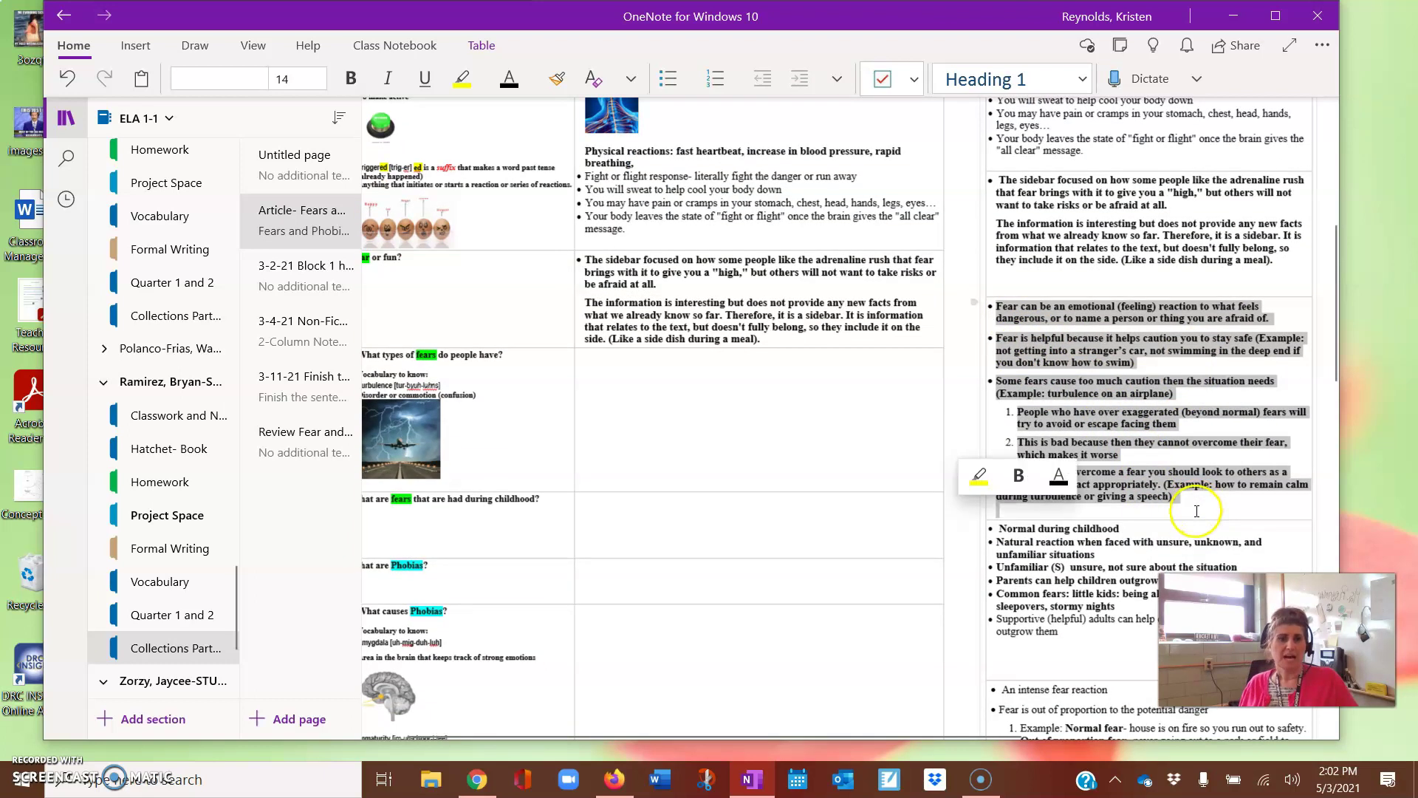
pyautogui.rightClick(1071, 340)
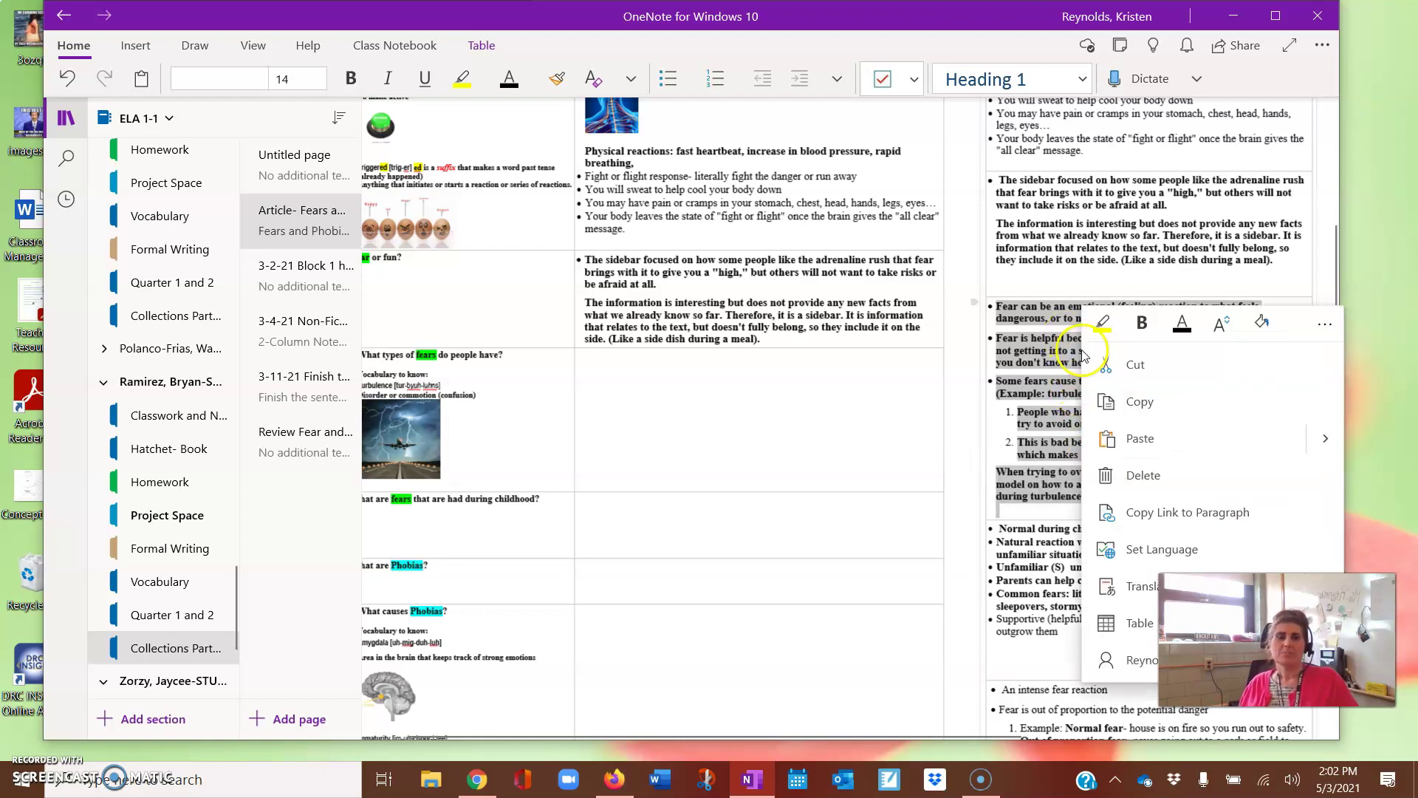
pyautogui.click(1179, 412)
pyautogui.click(600, 374)
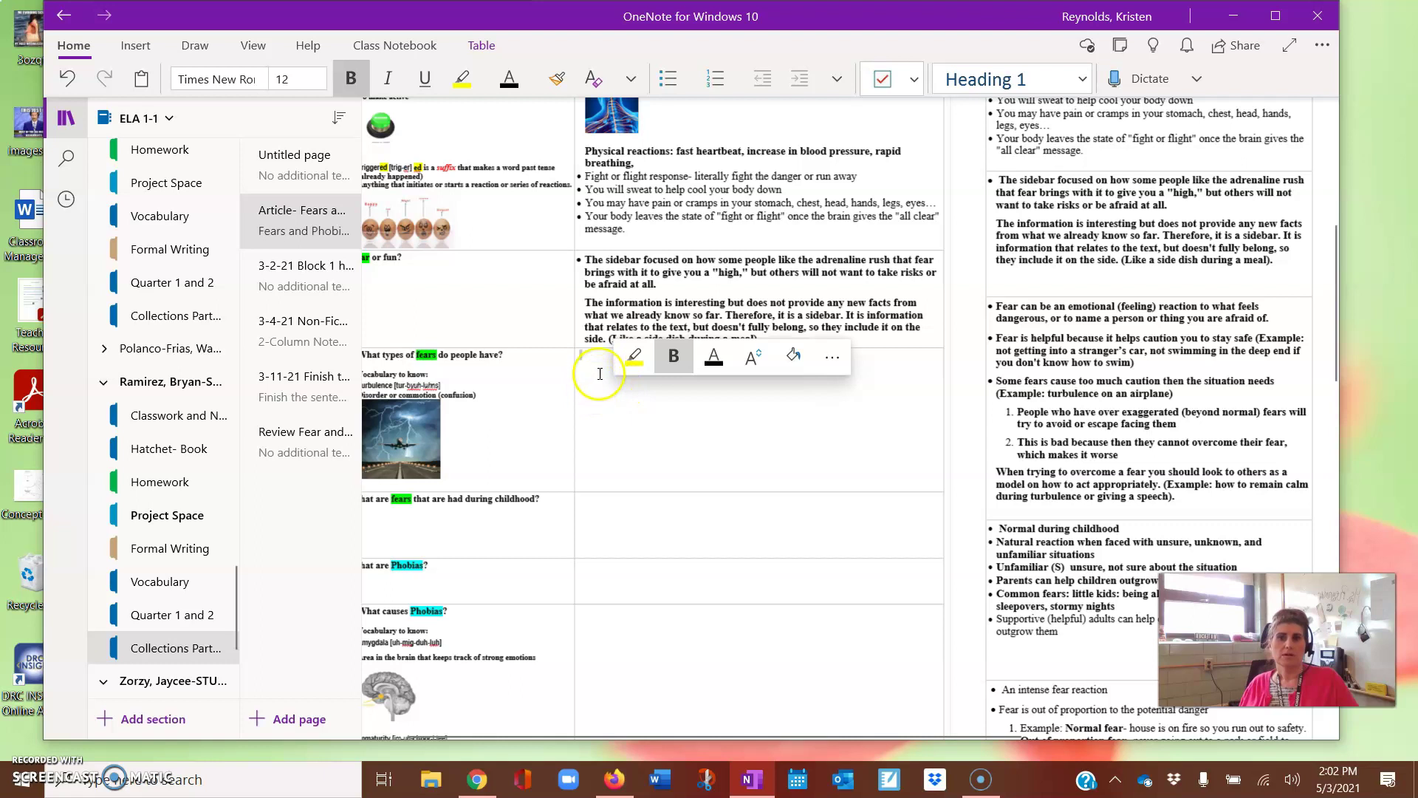
pyautogui.rightClick(600, 373)
pyautogui.click(802, 477)
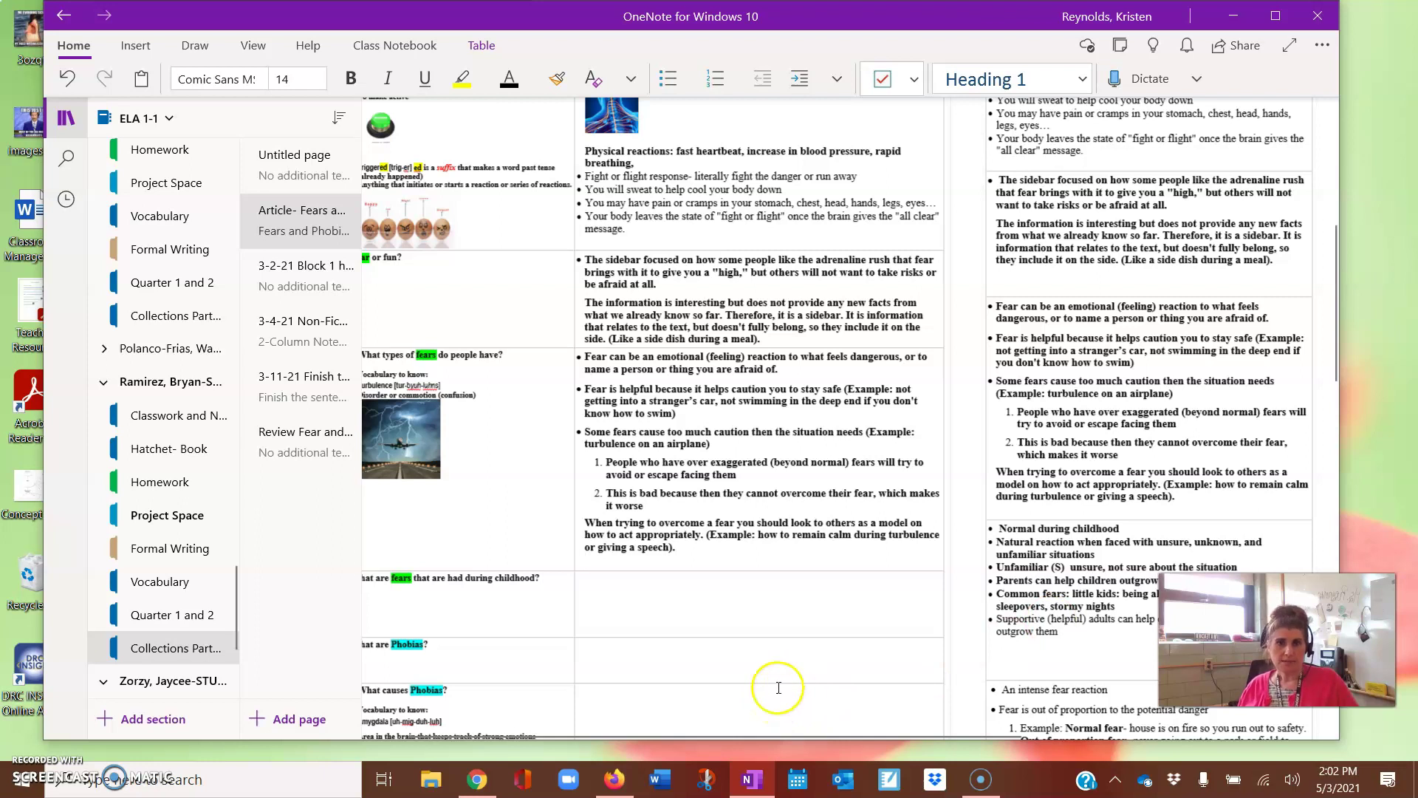
# Fill the childhood fears row with the teacher's six childhood fear bullets
pyautogui.click(597, 591)
pyautogui.scroll(-2, 1042, 410)
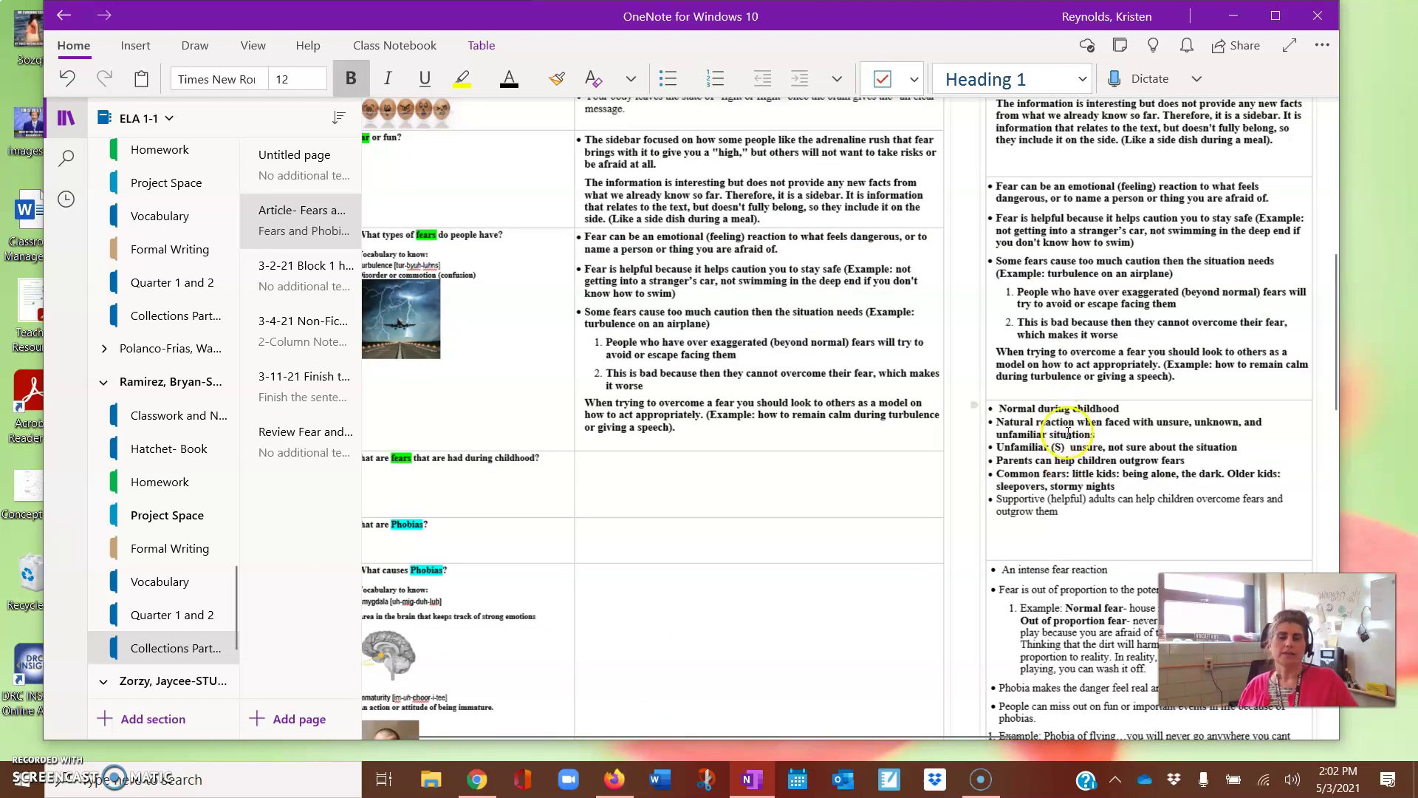
pyautogui.scroll(-2, 1071, 441)
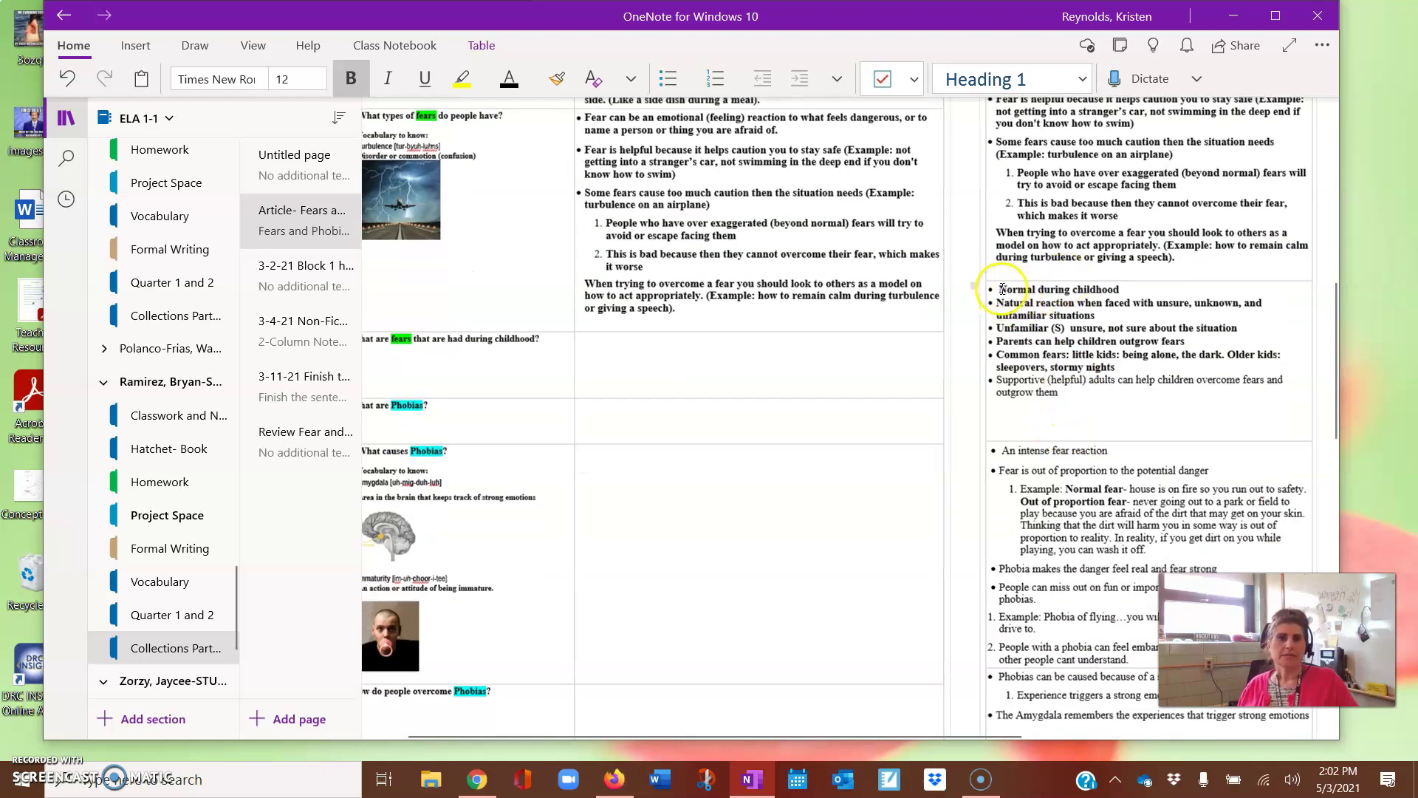
pyautogui.moveTo(1002, 289); pyautogui.dragTo(1126, 398)
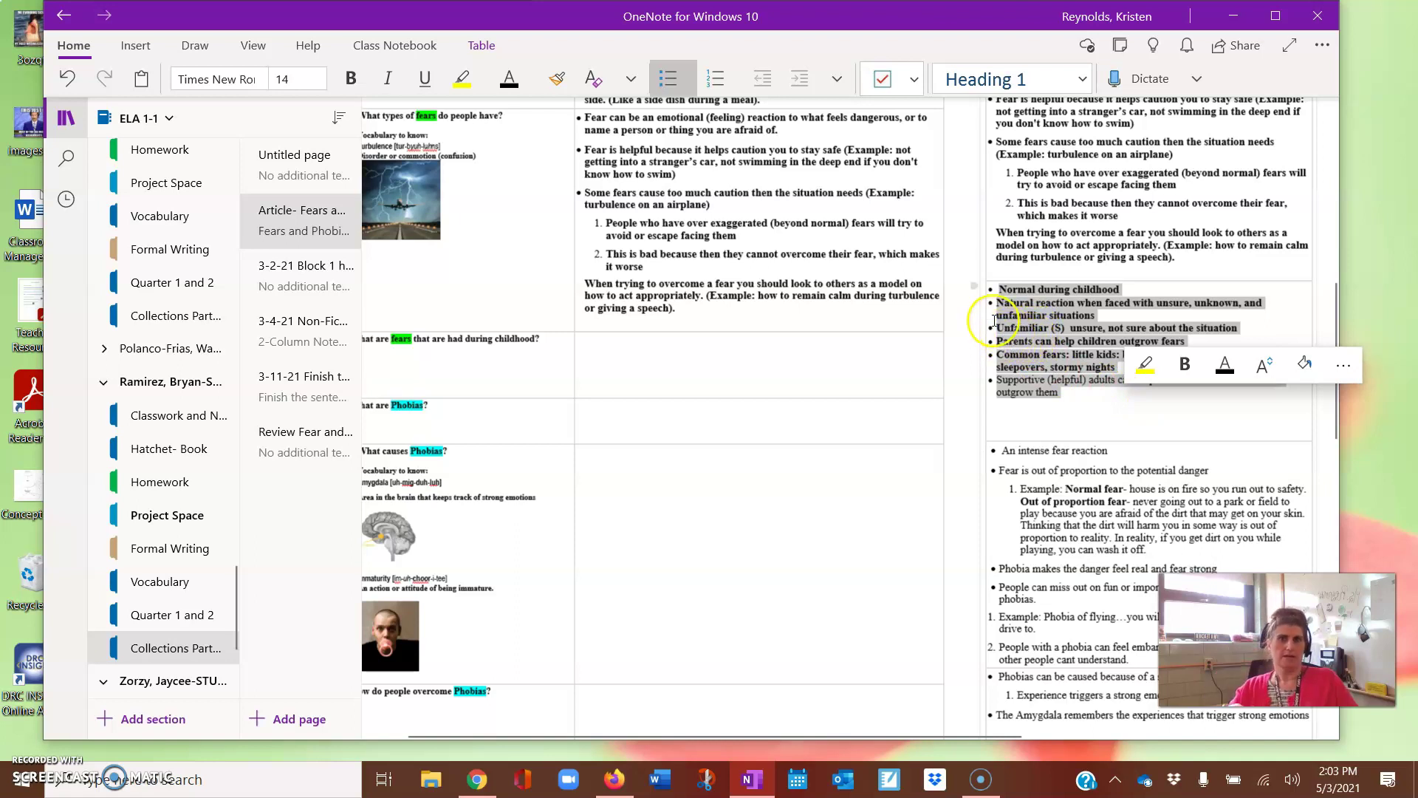
pyautogui.rightClick(1043, 330)
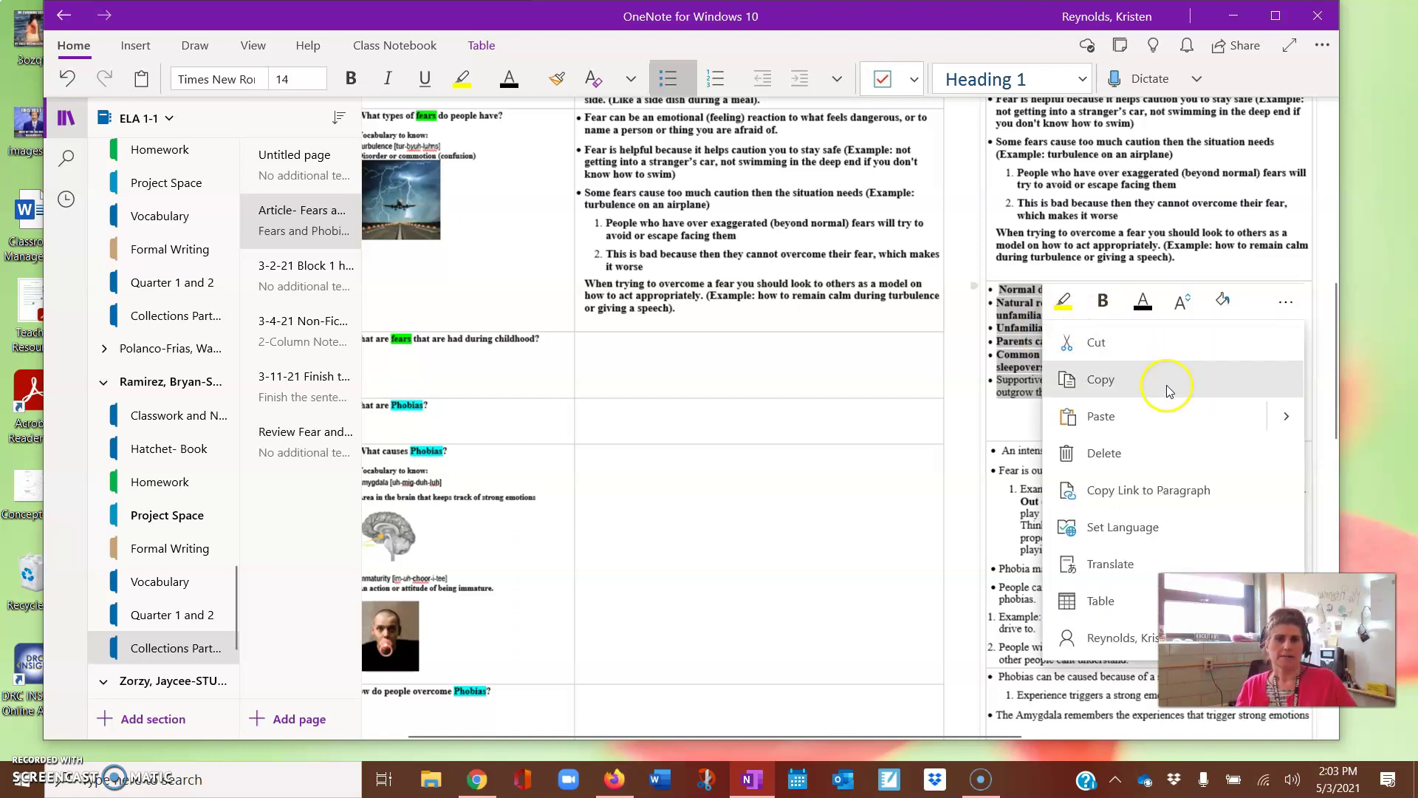
pyautogui.click(1167, 384)
pyautogui.click(650, 355)
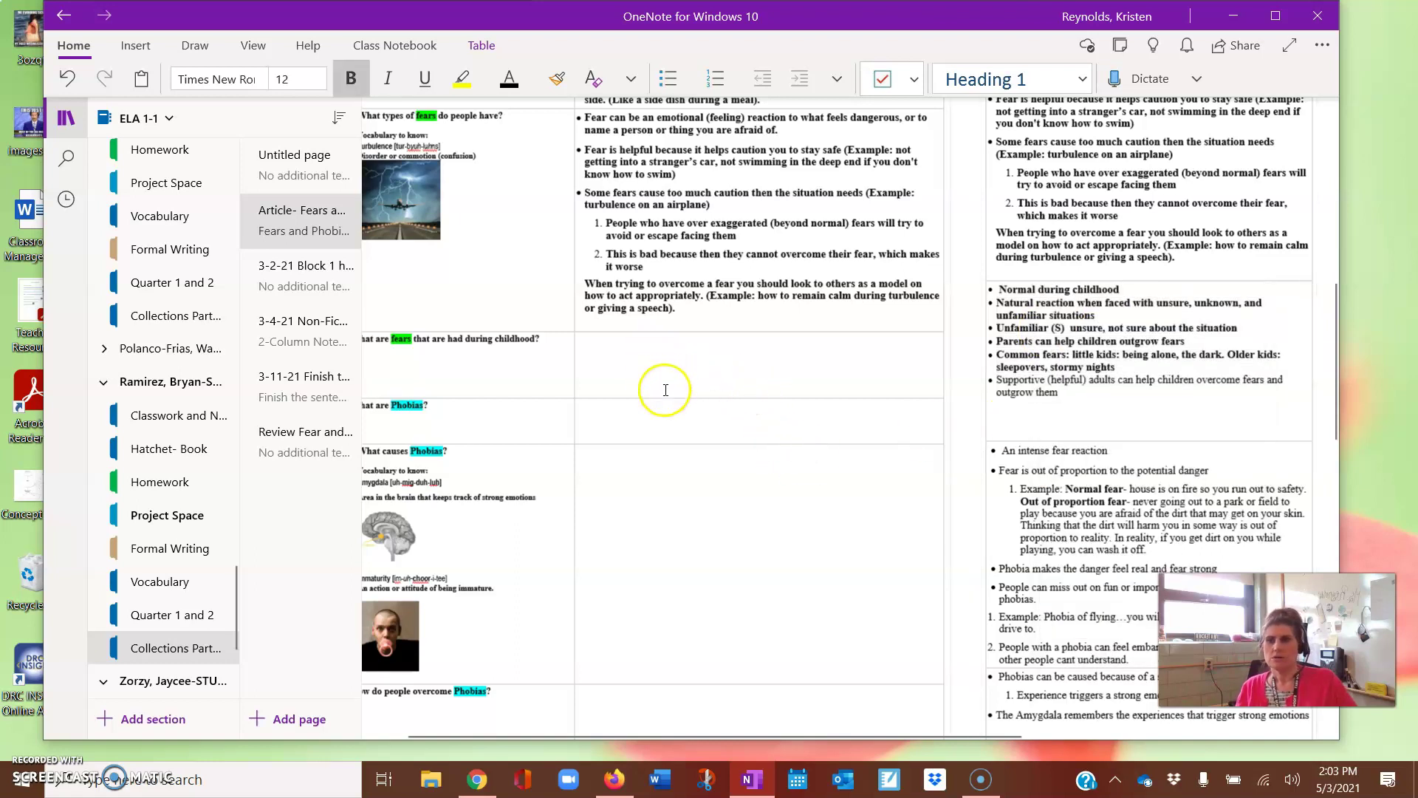
pyautogui.rightClick(649, 342)
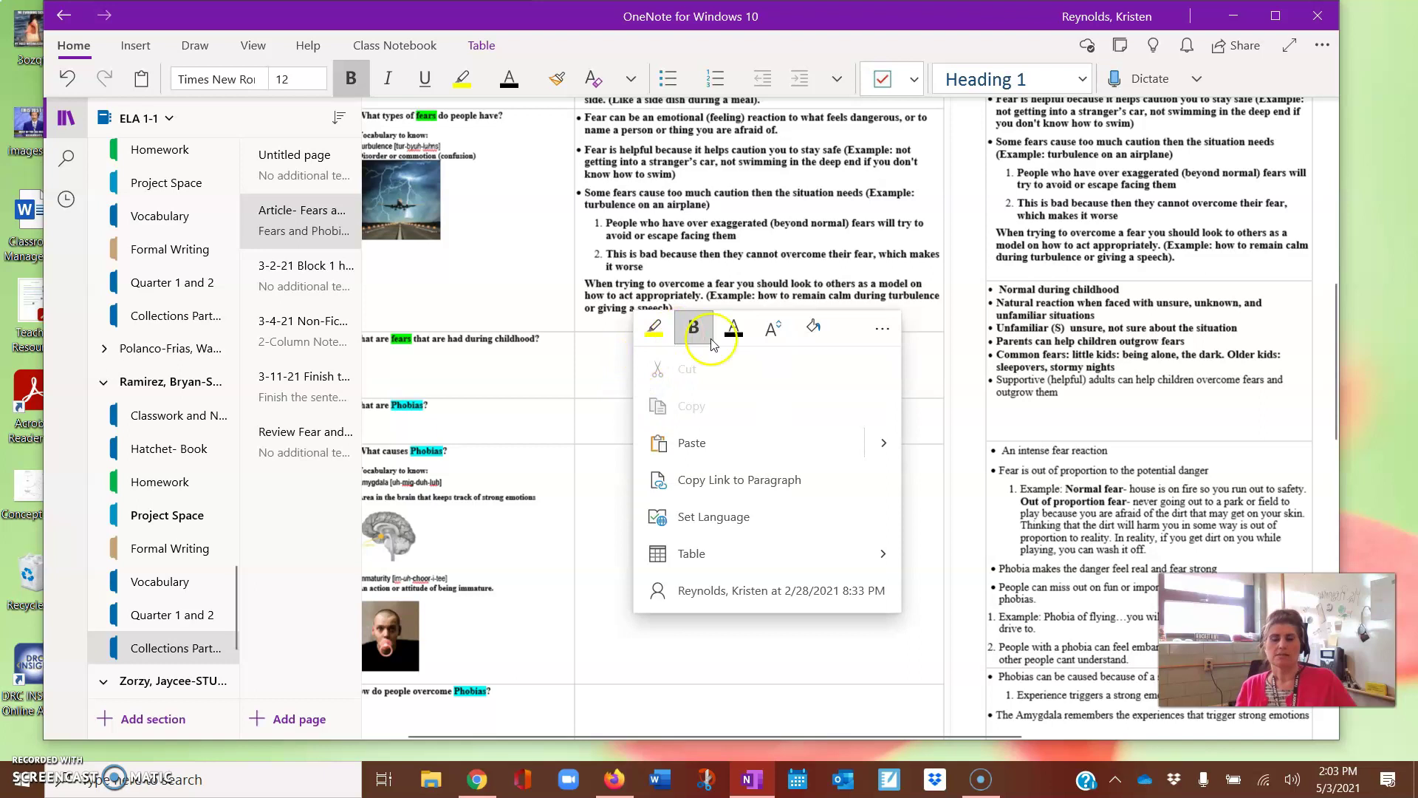
pyautogui.click(721, 443)
pyautogui.scroll(-2, 1211, 353)
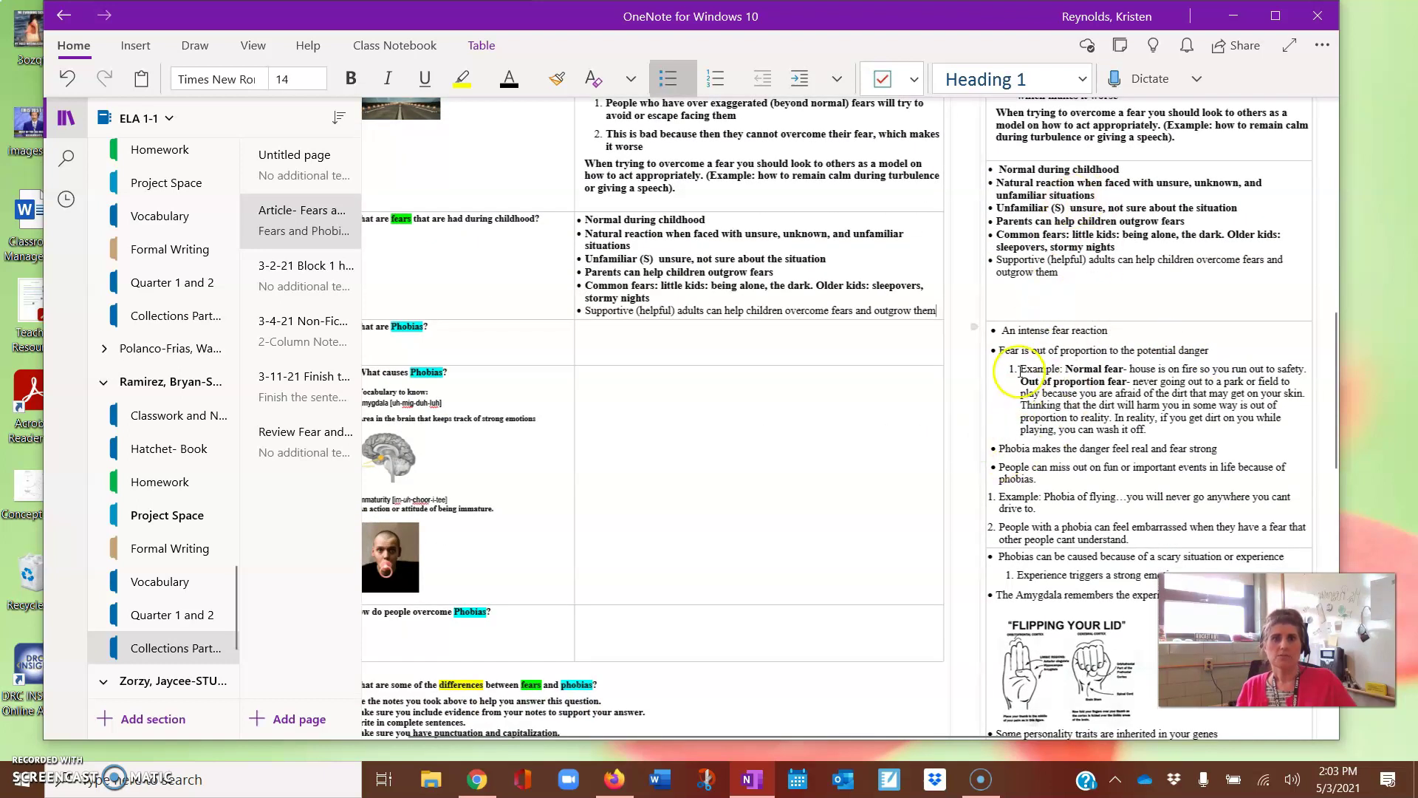
# Fill the What are Phobias cell with the notes starting at An intense fear reaction
pyautogui.moveTo(993, 329); pyautogui.dragTo(1152, 547)
pyautogui.rightClick(1152, 547)
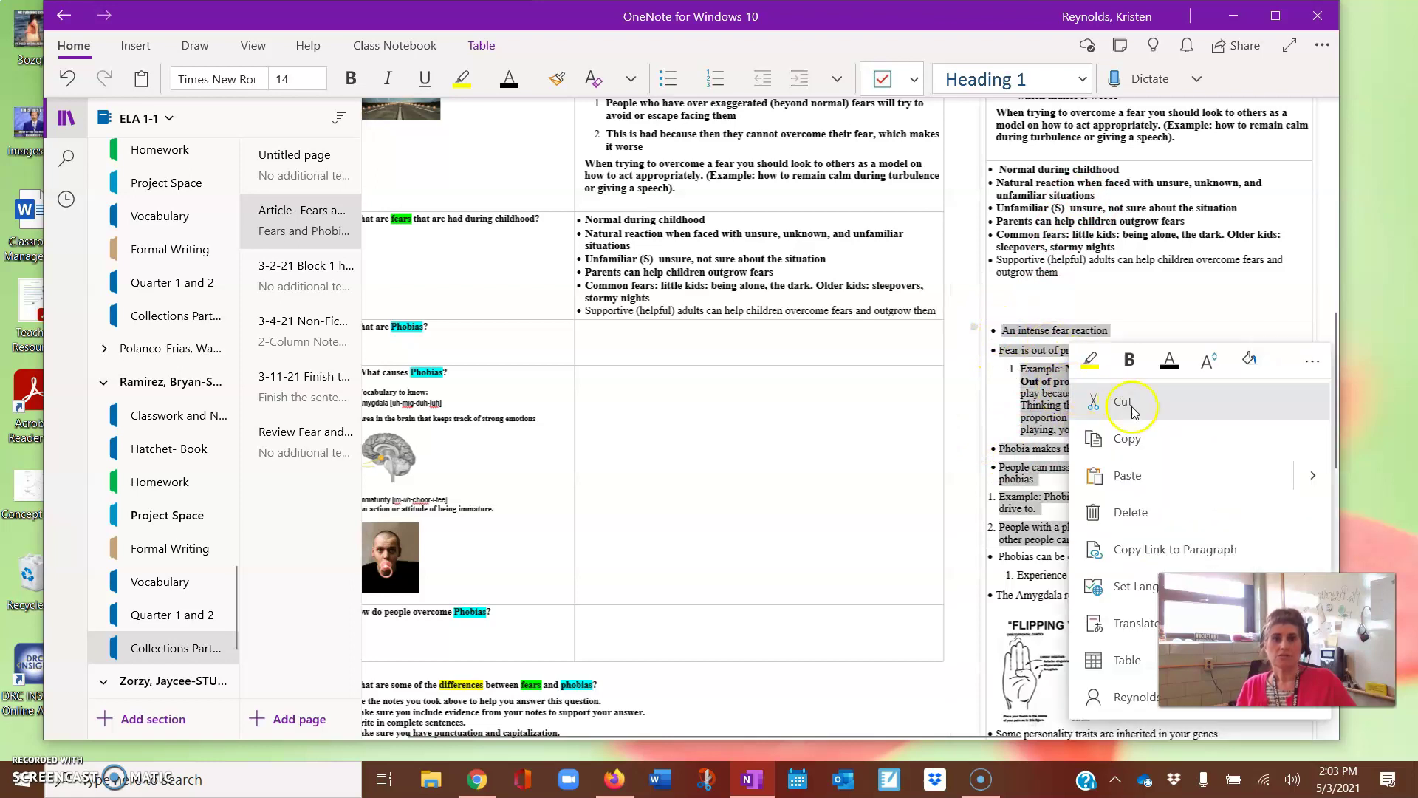
pyautogui.click(1101, 439)
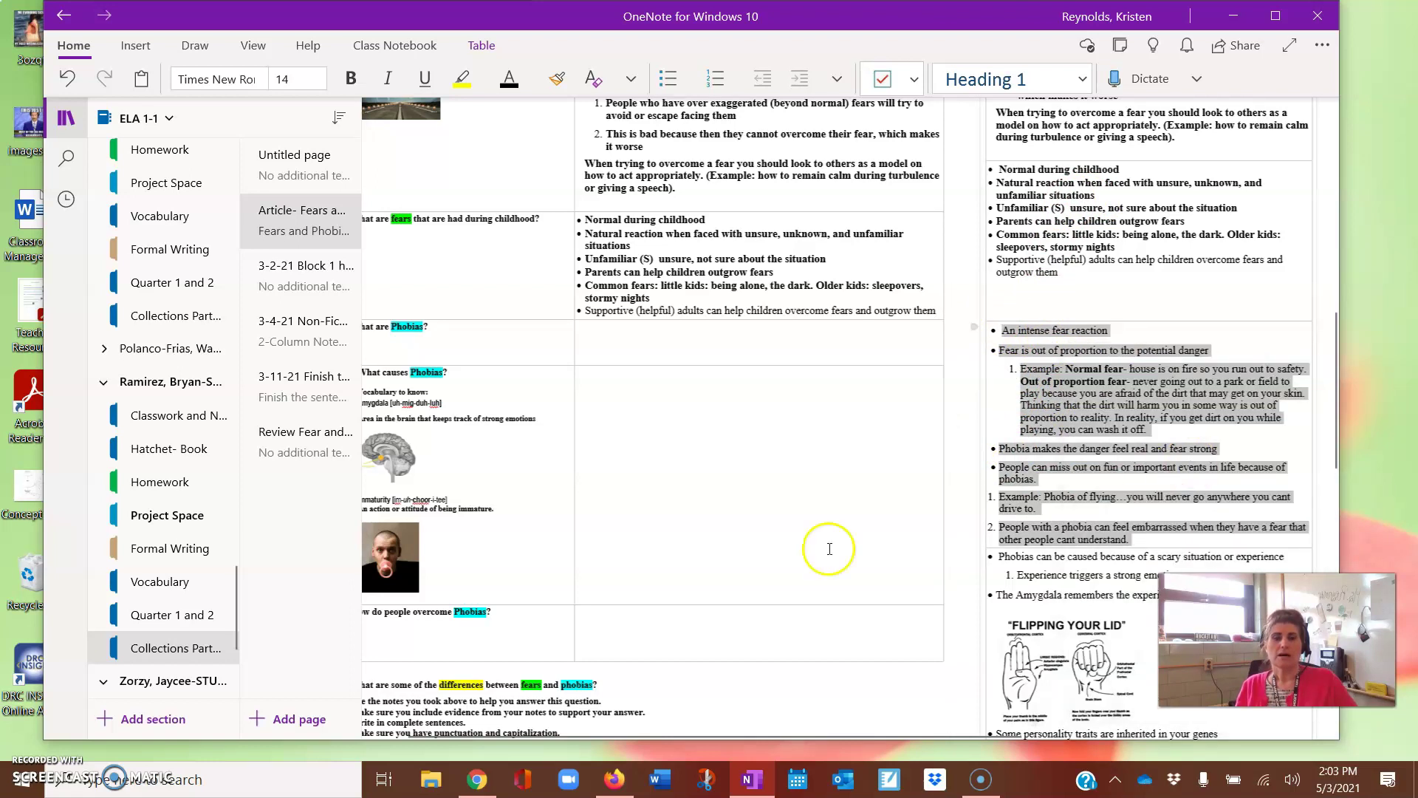
pyautogui.click(603, 337)
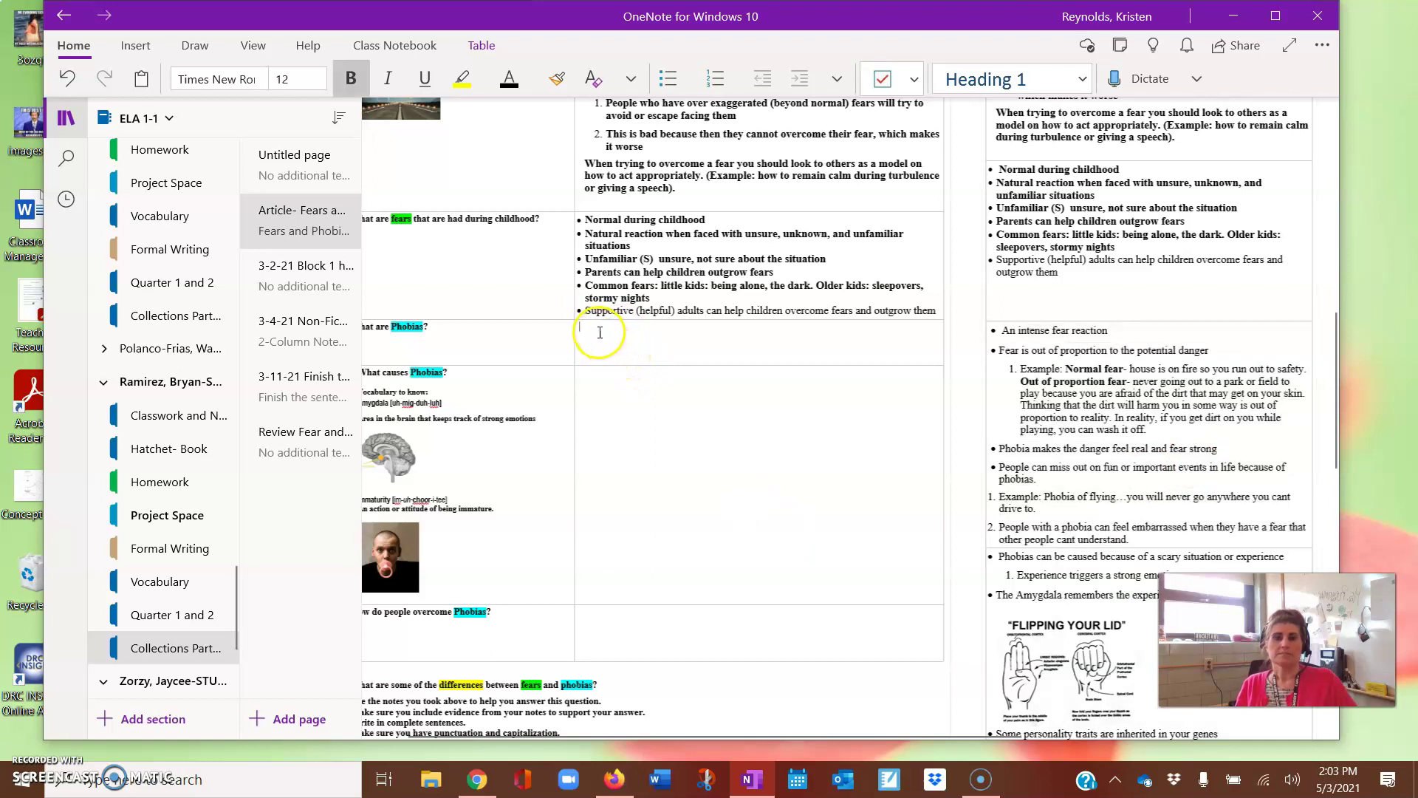
pyautogui.rightClick(600, 332)
pyautogui.click(687, 411)
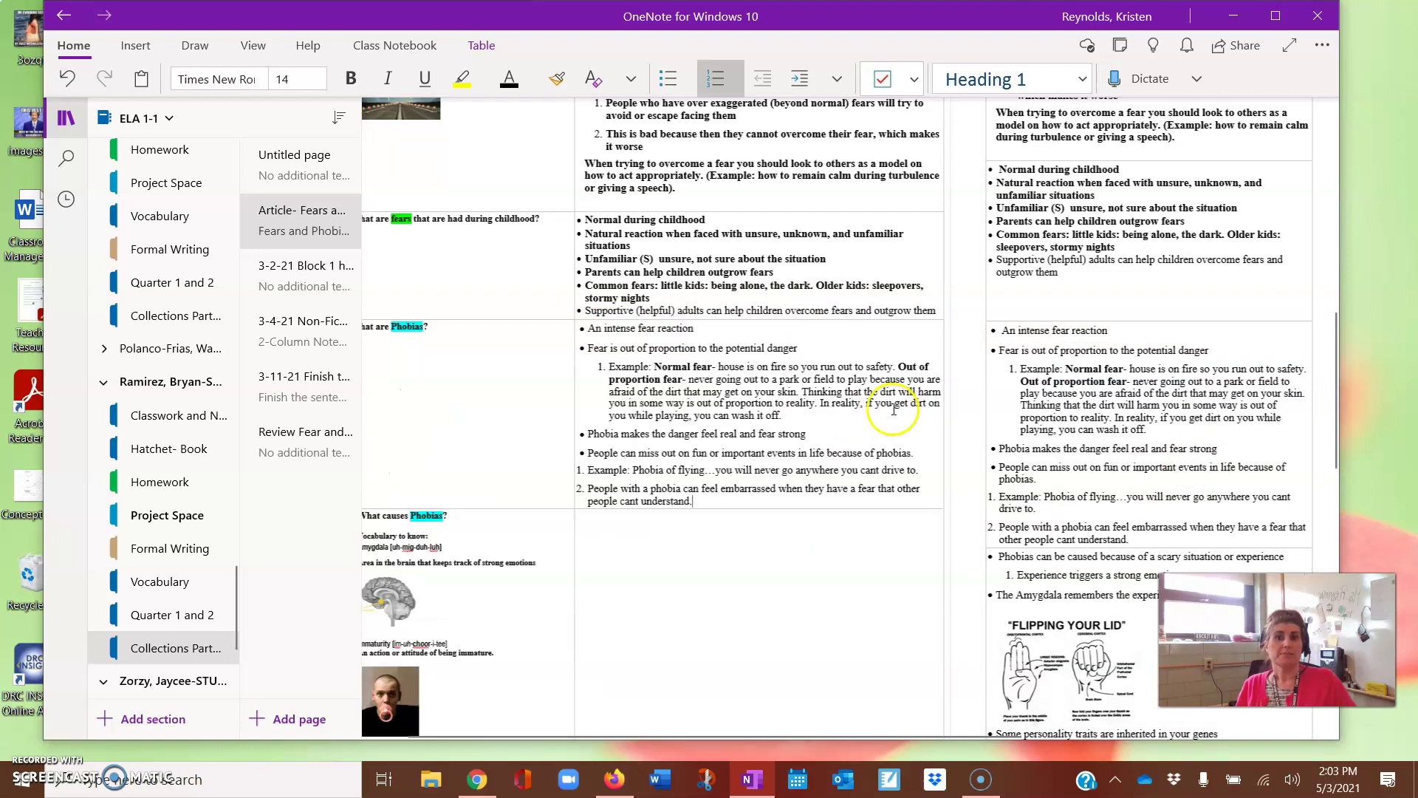
# Copy the teacher's notes and images on what causes phobias into the causes cell
pyautogui.scroll(-3, 1064, 450)
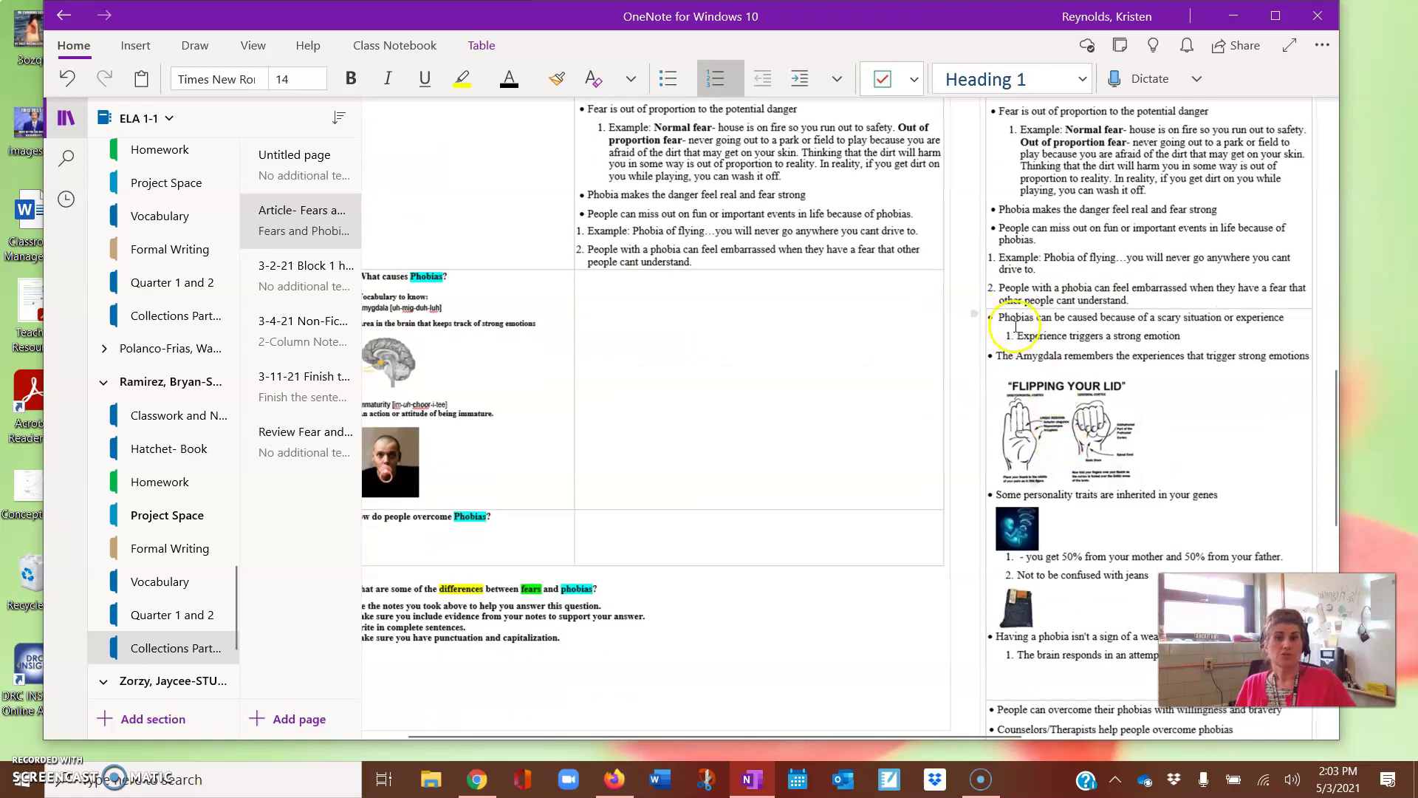
pyautogui.moveTo(997, 321); pyautogui.dragTo(1144, 683)
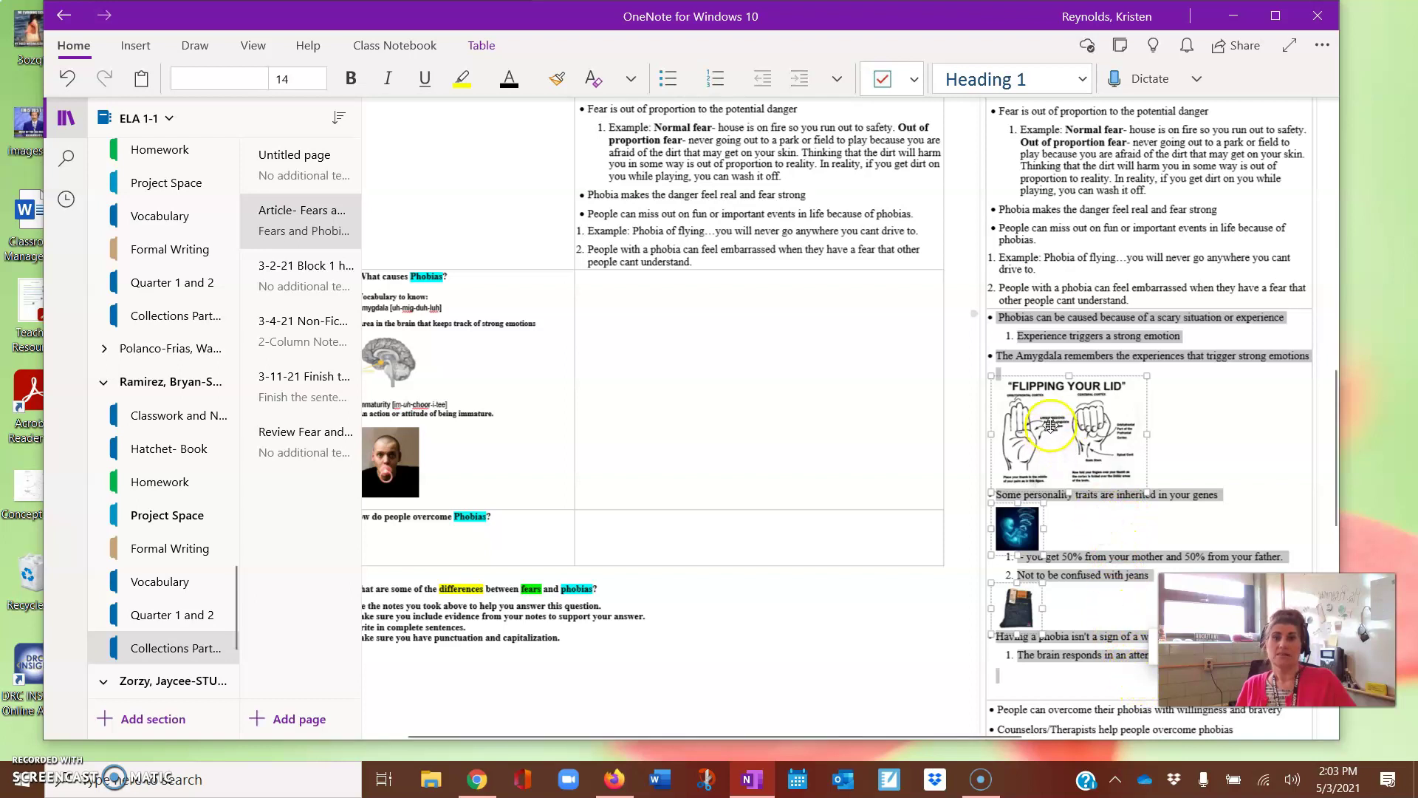
pyautogui.rightClick(1069, 341)
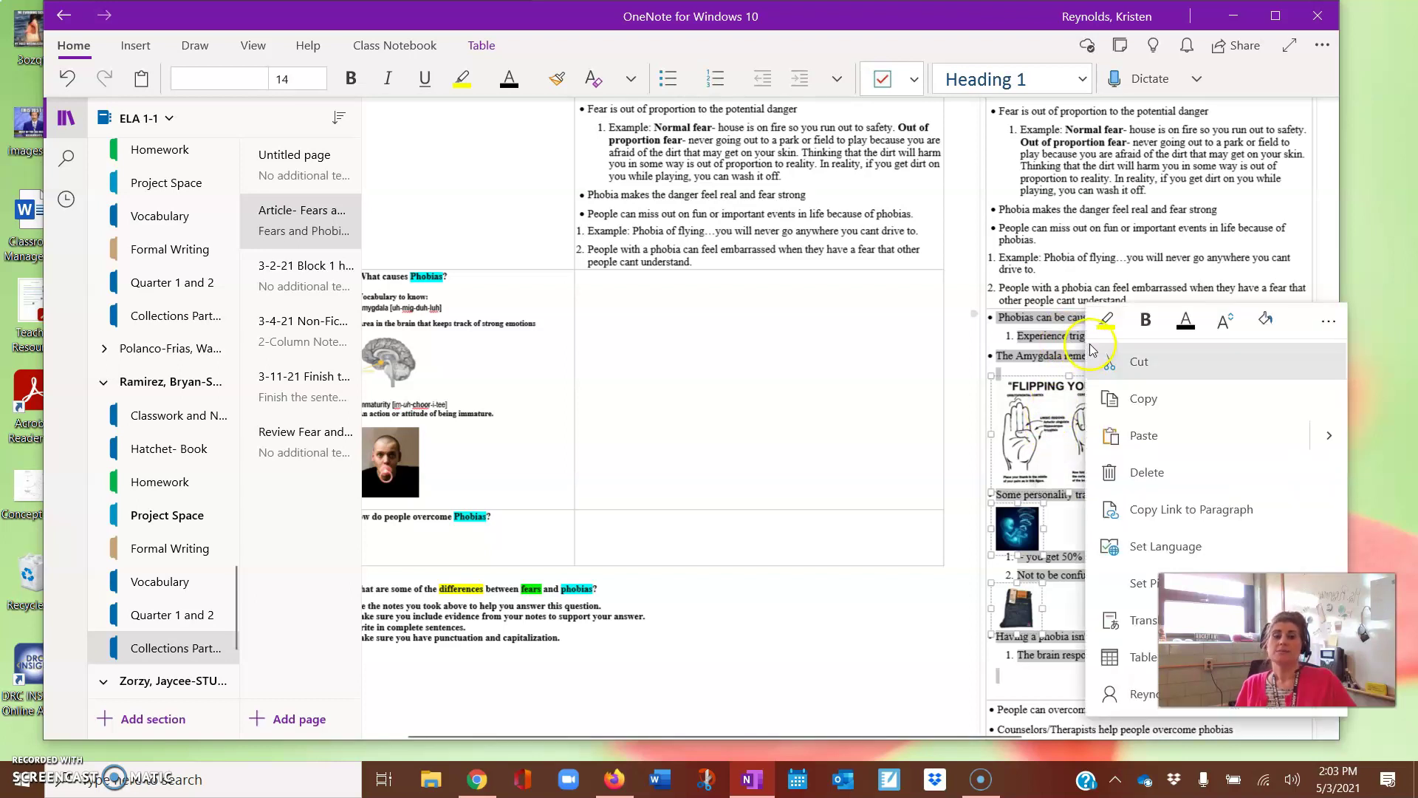
pyautogui.click(1178, 406)
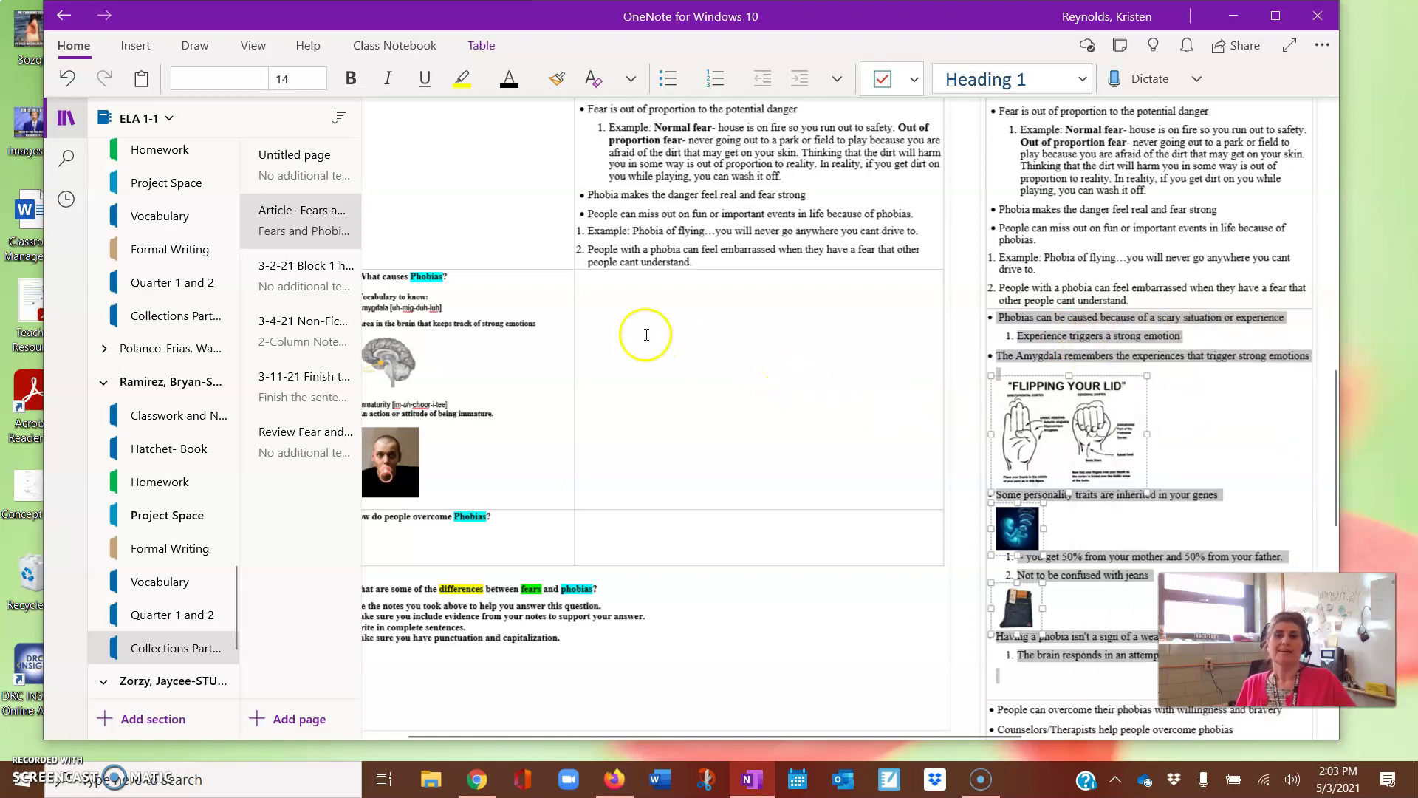
pyautogui.click(607, 302)
pyautogui.rightClick(607, 303)
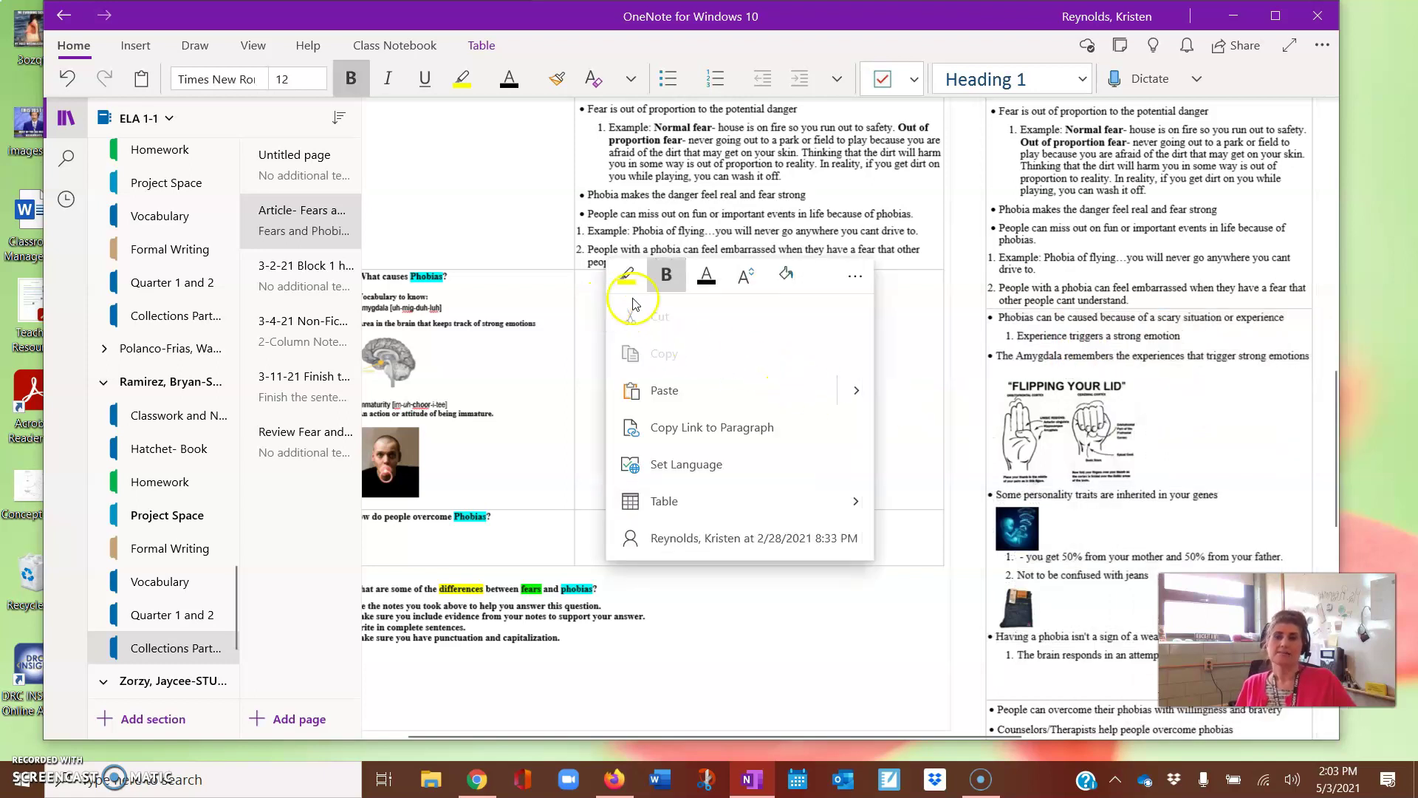
pyautogui.click(720, 392)
# Fill the How do people overcome Phobias cell with the teacher's overcoming notes
pyautogui.scroll(-3, 894, 502)
pyautogui.scroll(-2, 886, 500)
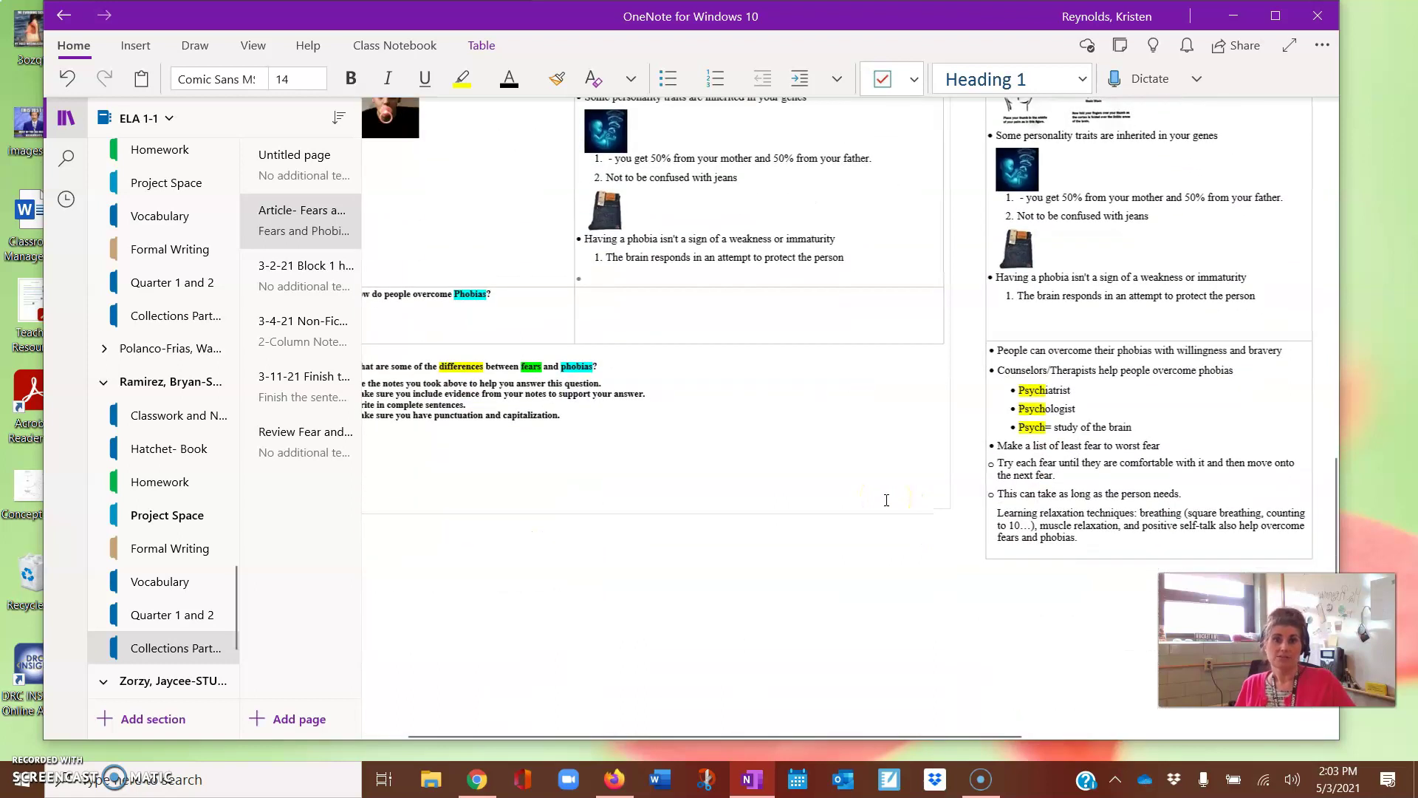
pyautogui.click(994, 370)
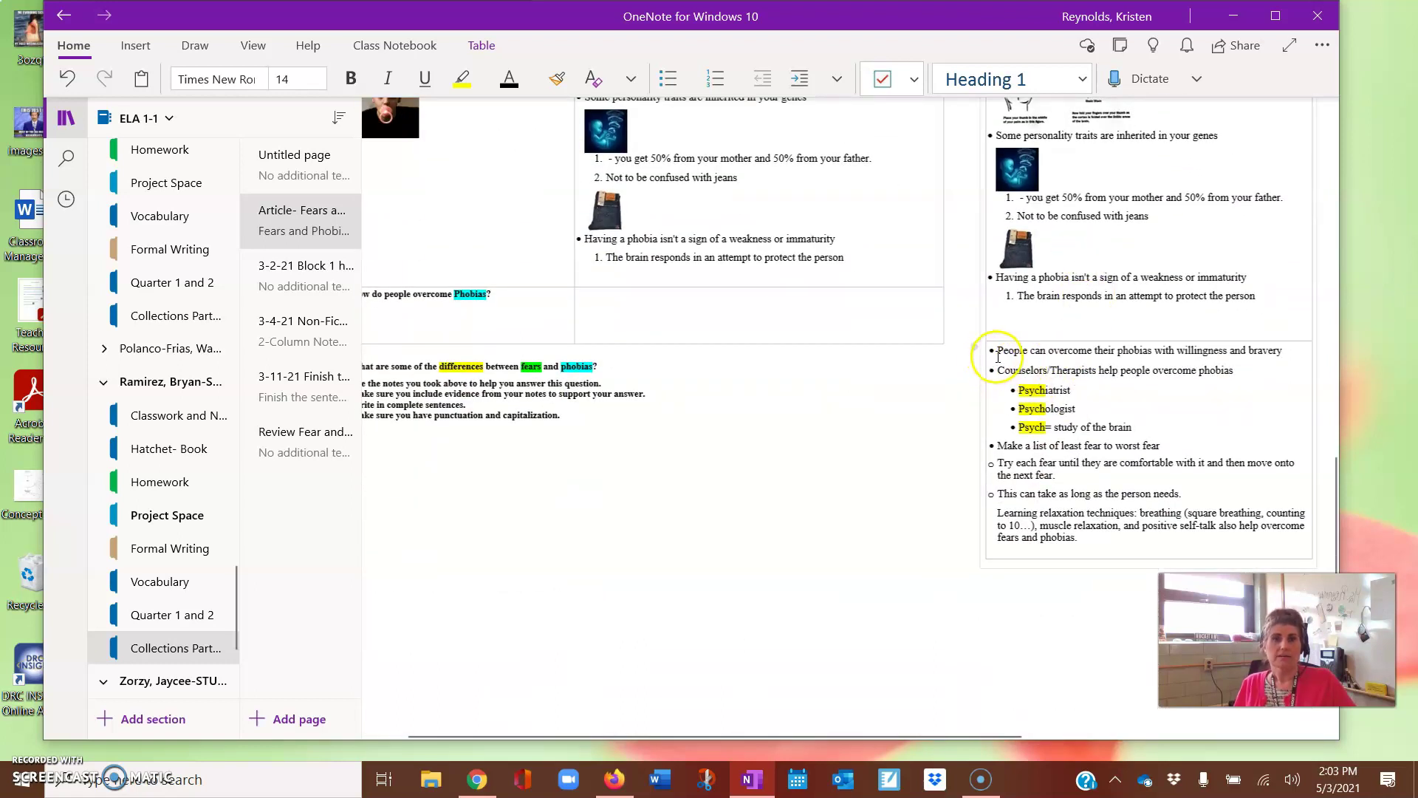
pyautogui.moveTo(998, 357); pyautogui.dragTo(1203, 554)
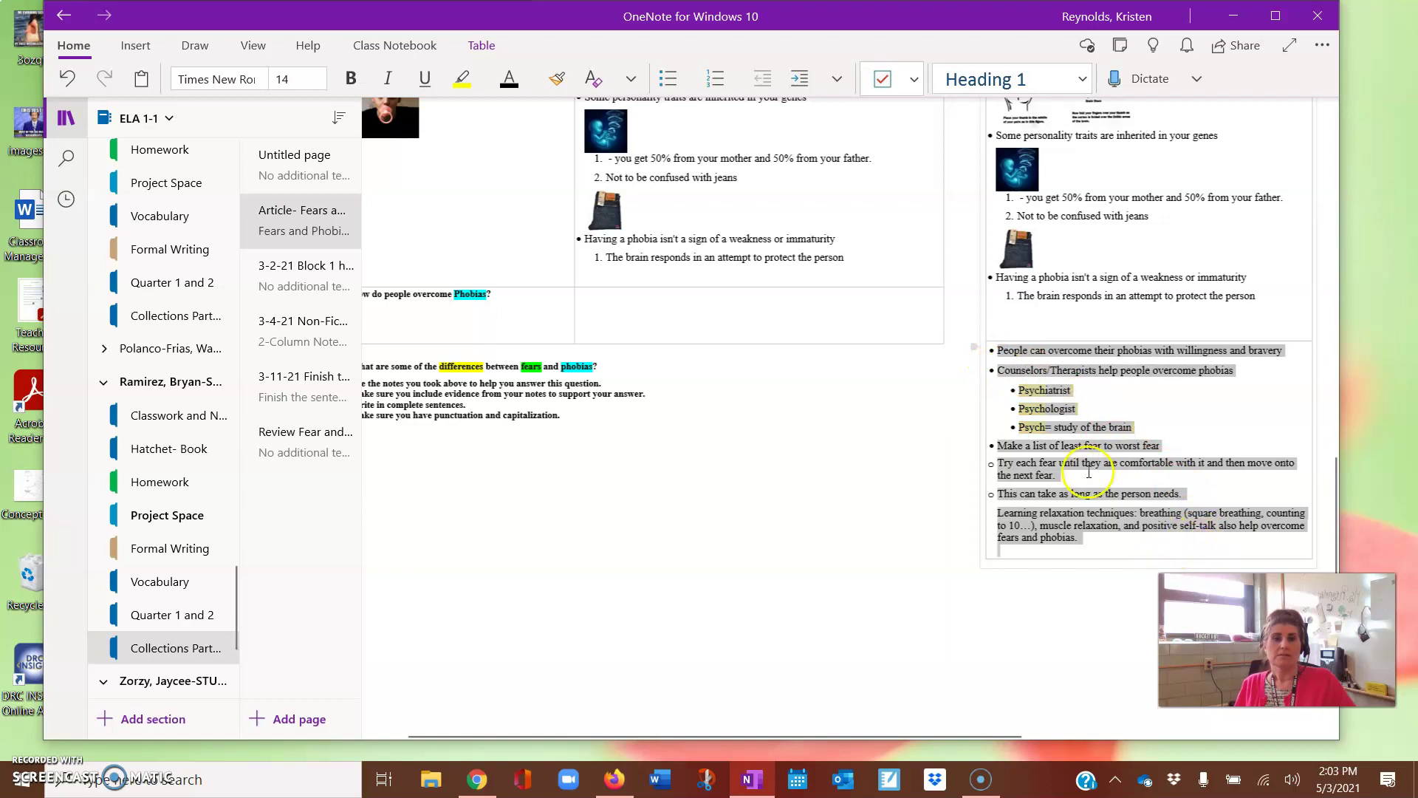
pyautogui.rightClick(1032, 350)
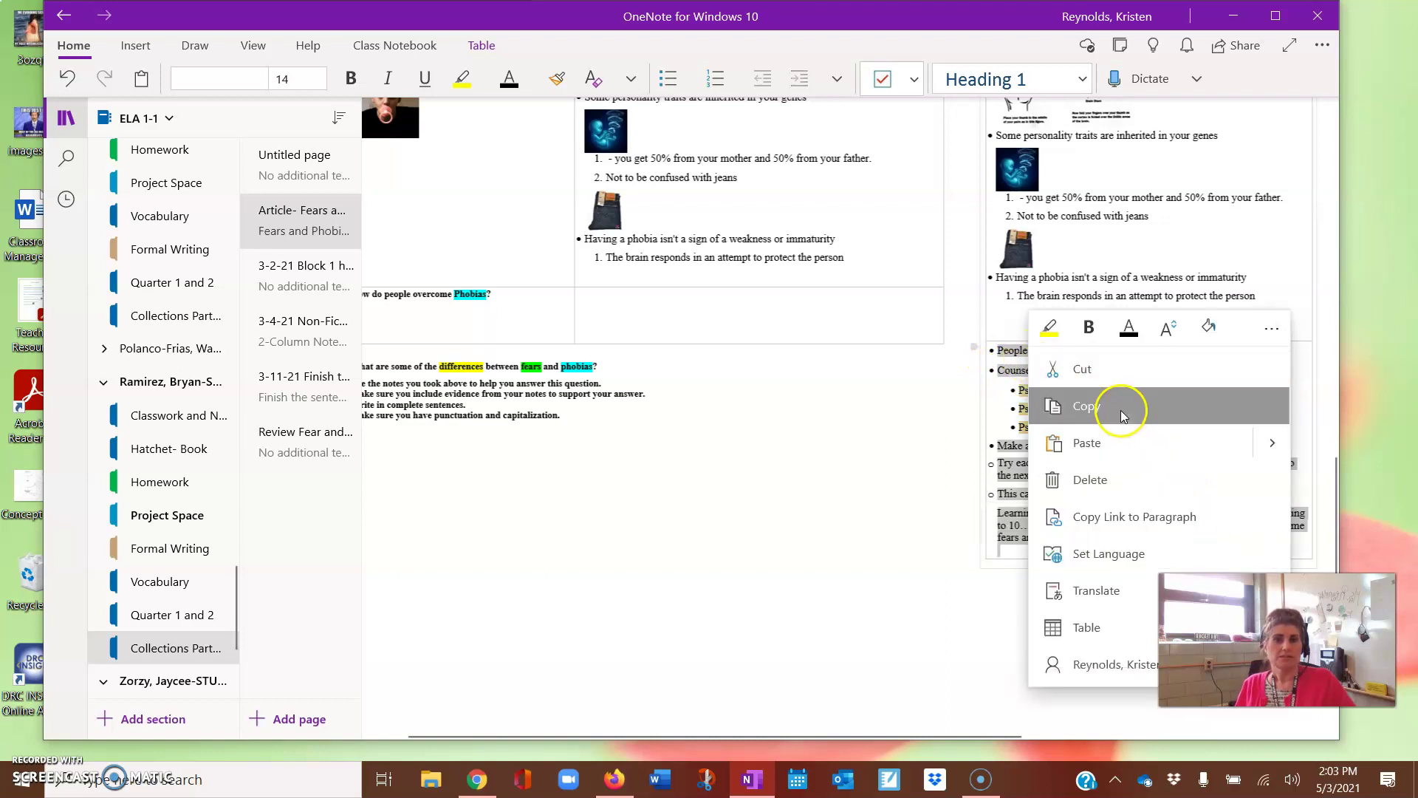
pyautogui.click(1120, 408)
pyautogui.click(618, 311)
pyautogui.rightClick(619, 309)
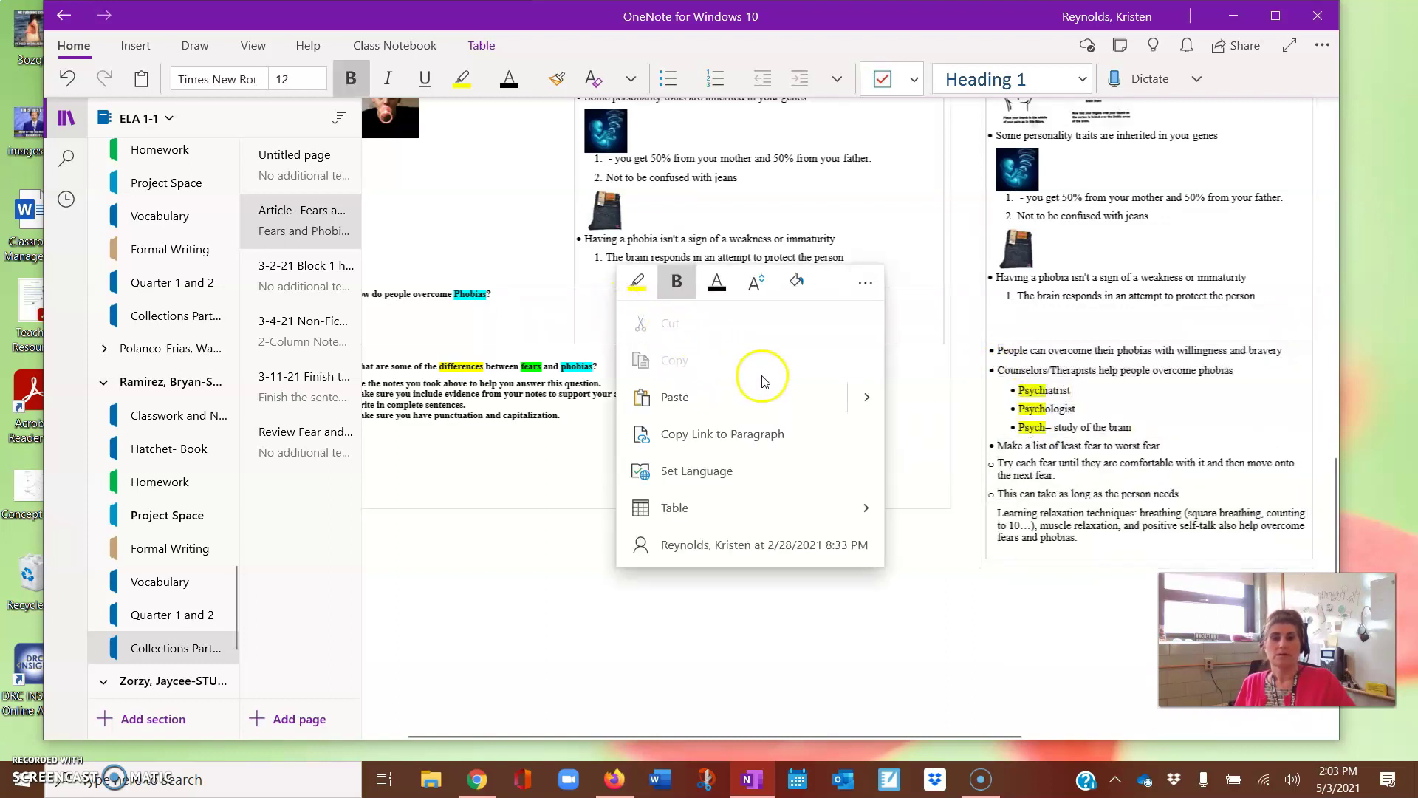
pyautogui.click(753, 396)
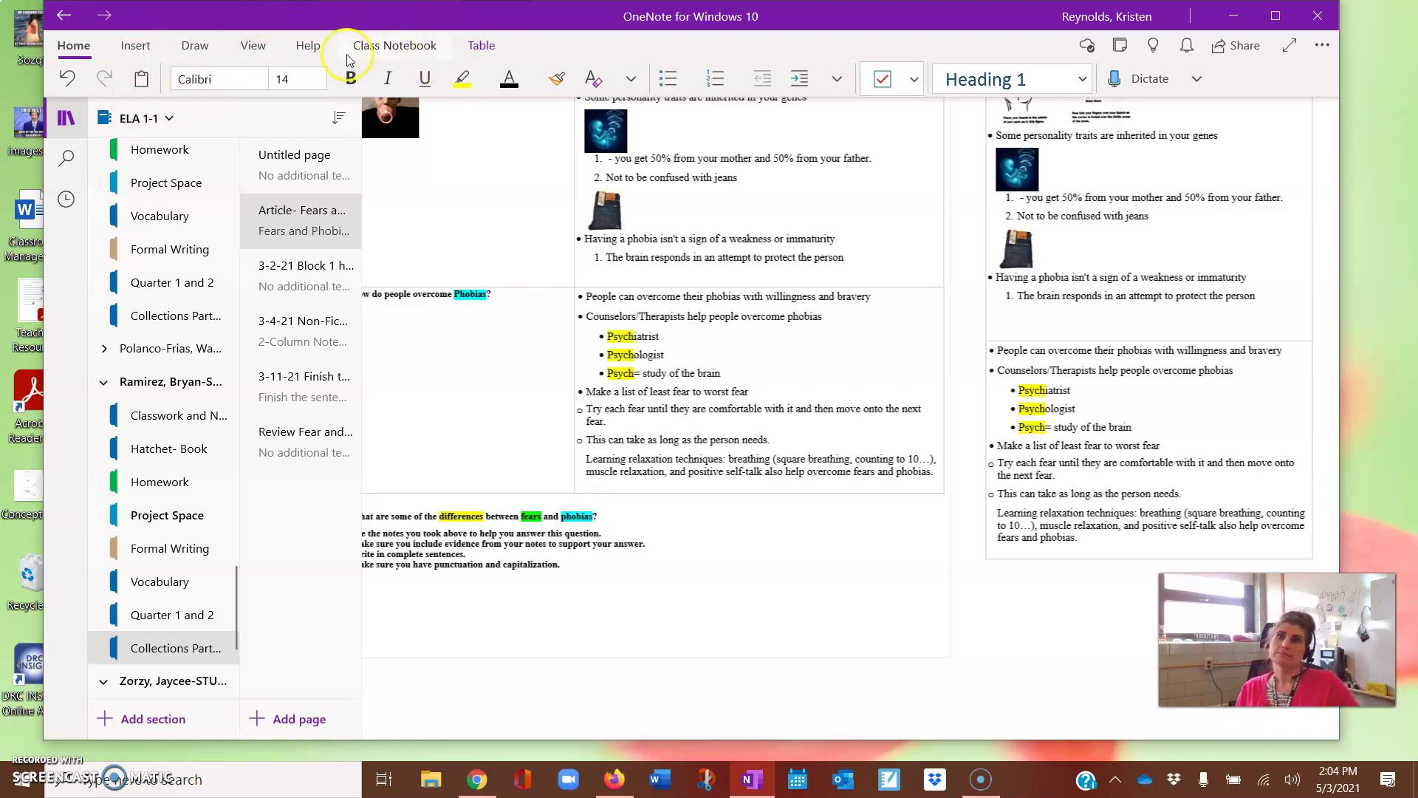
# Switch the ribbon to the View commands and scroll back to the top of the page
pyautogui.click(257, 41)
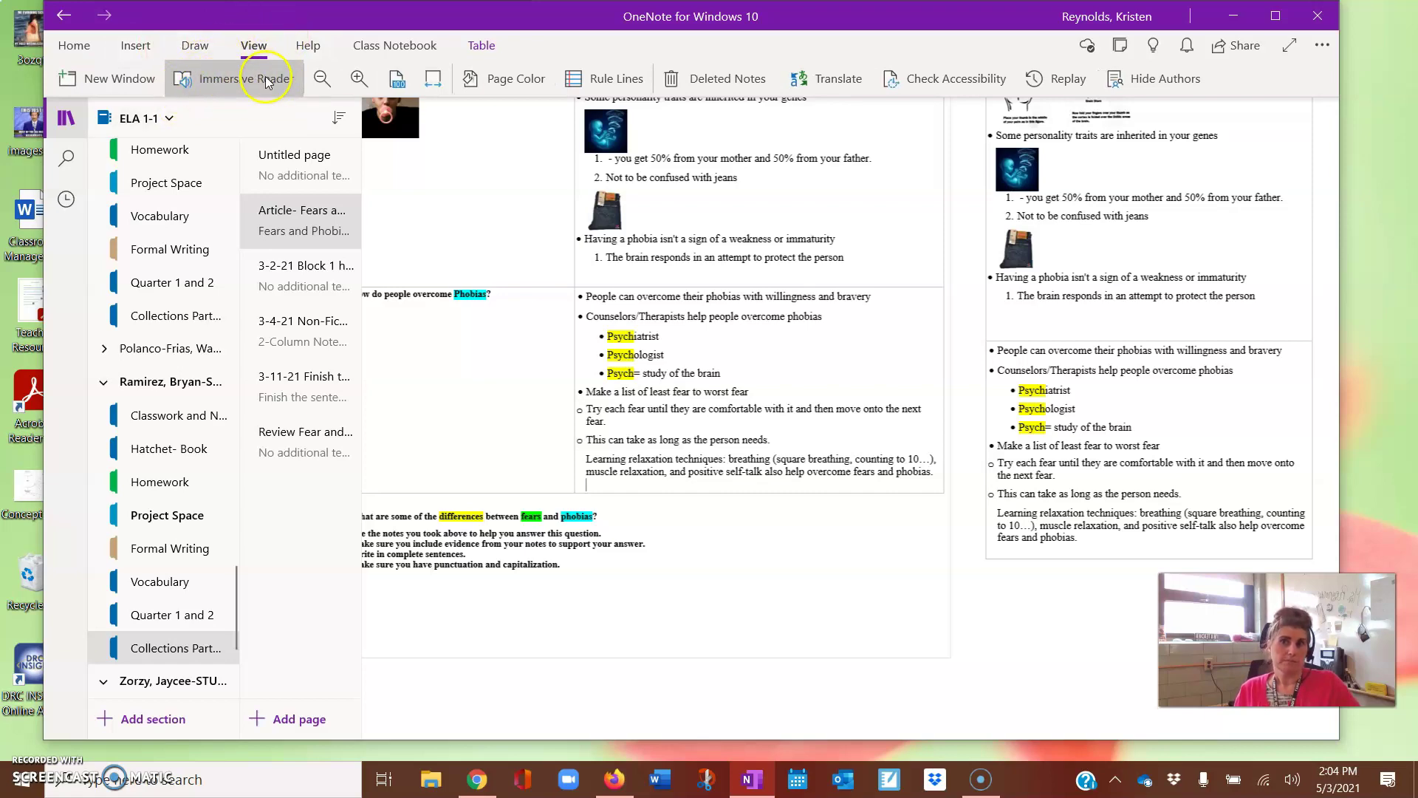
pyautogui.scroll(10, 561, 281)
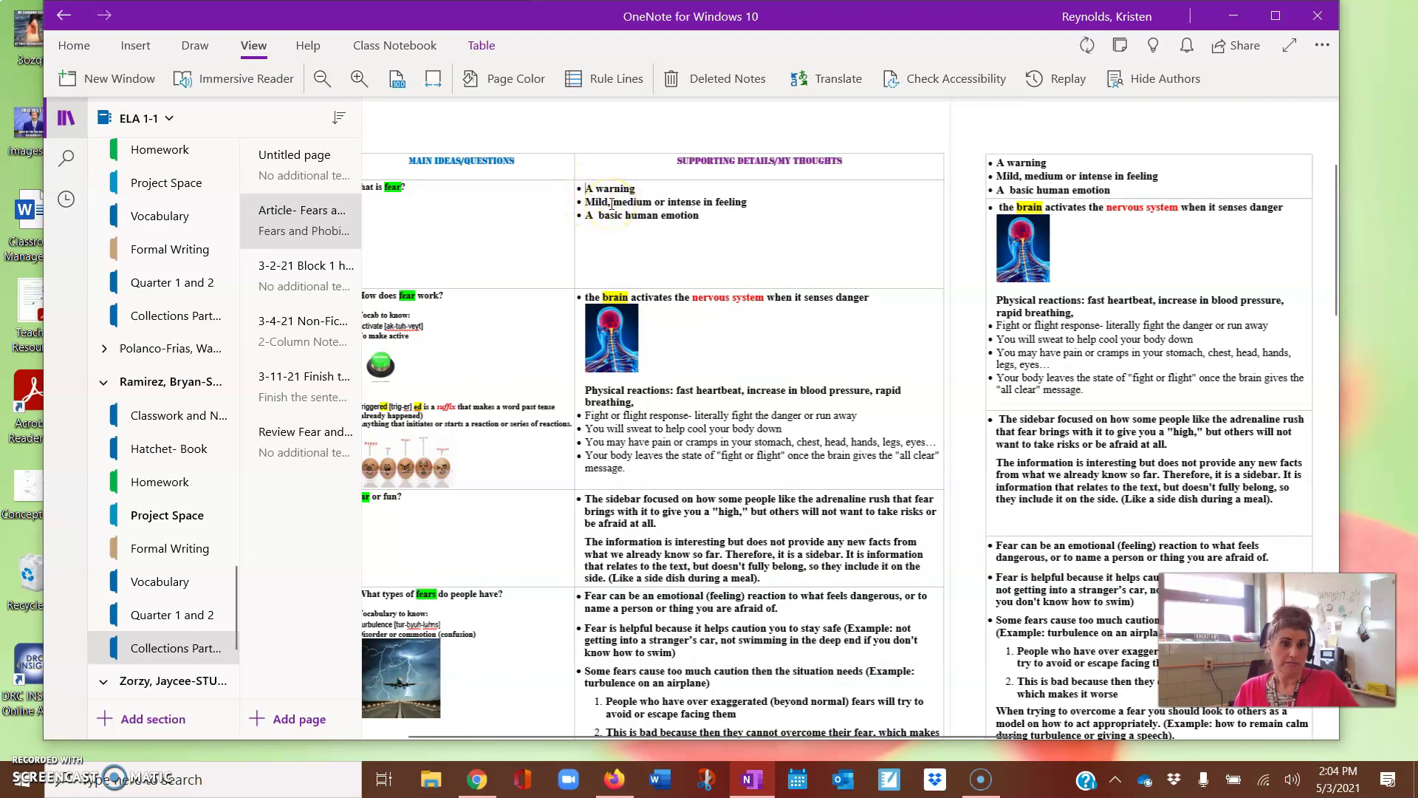
# Delete the teacher's notes container beside the table and return the caret to the student's table
pyautogui.click(1127, 147)
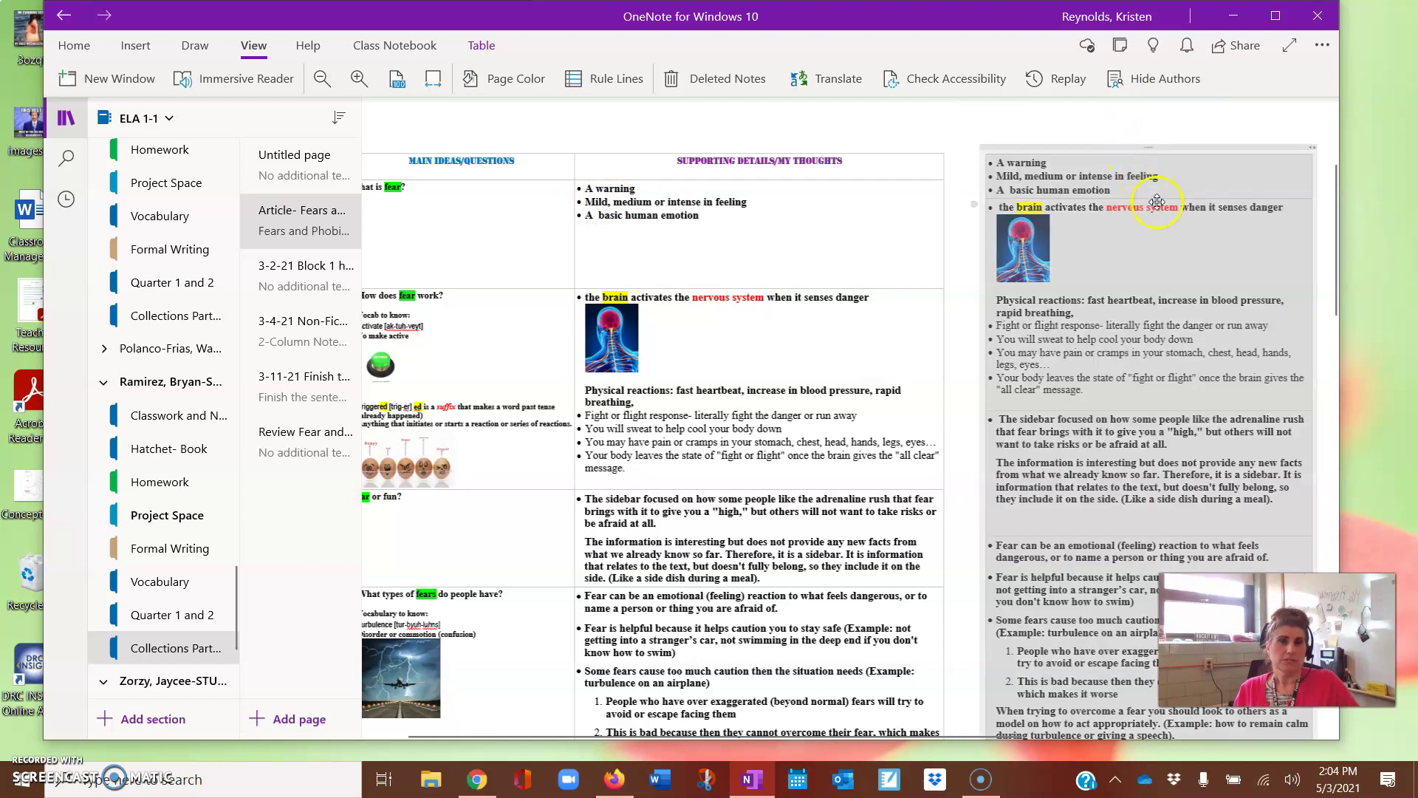
pyautogui.click(1128, 124)
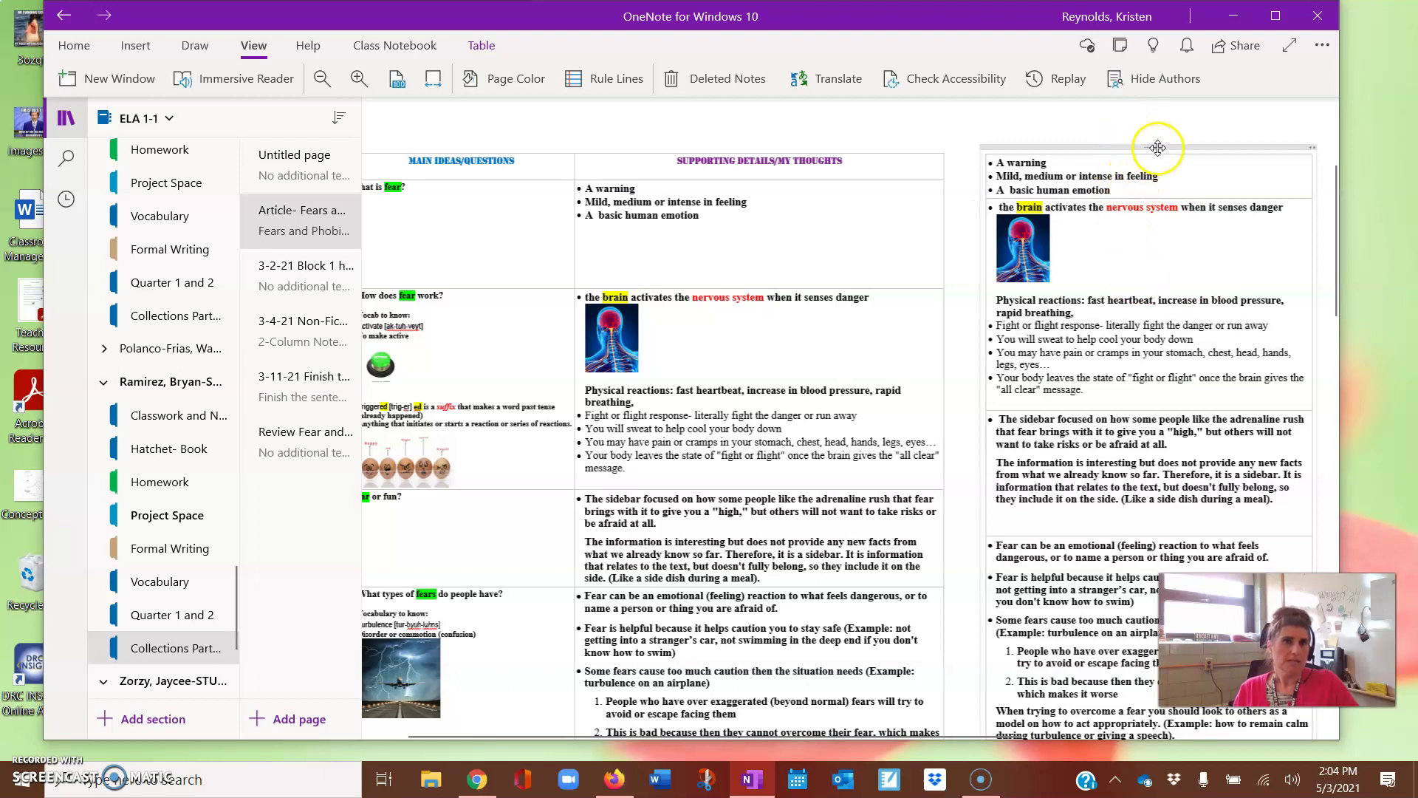
pyautogui.click(1145, 157)
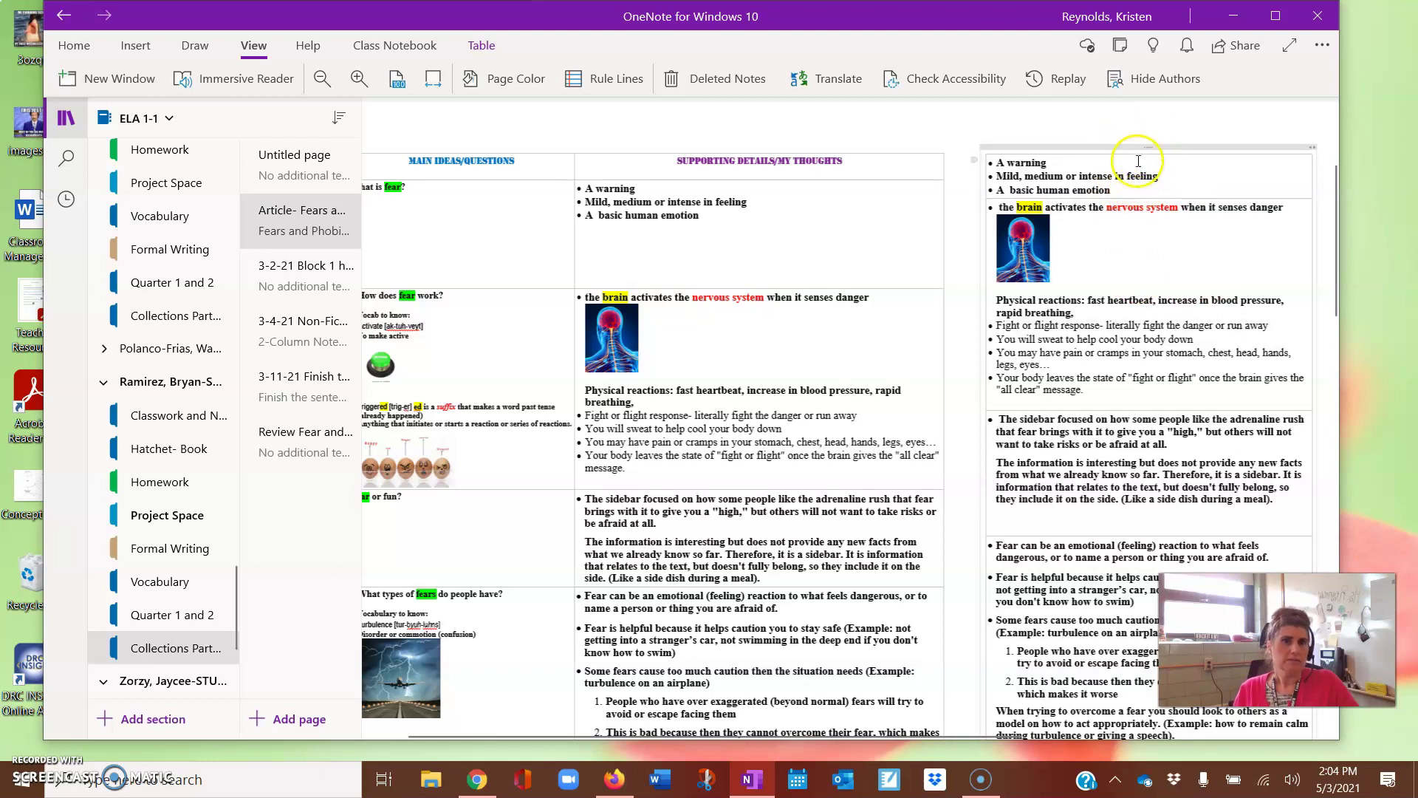
pyautogui.click(1136, 148)
pyautogui.press('Delete')
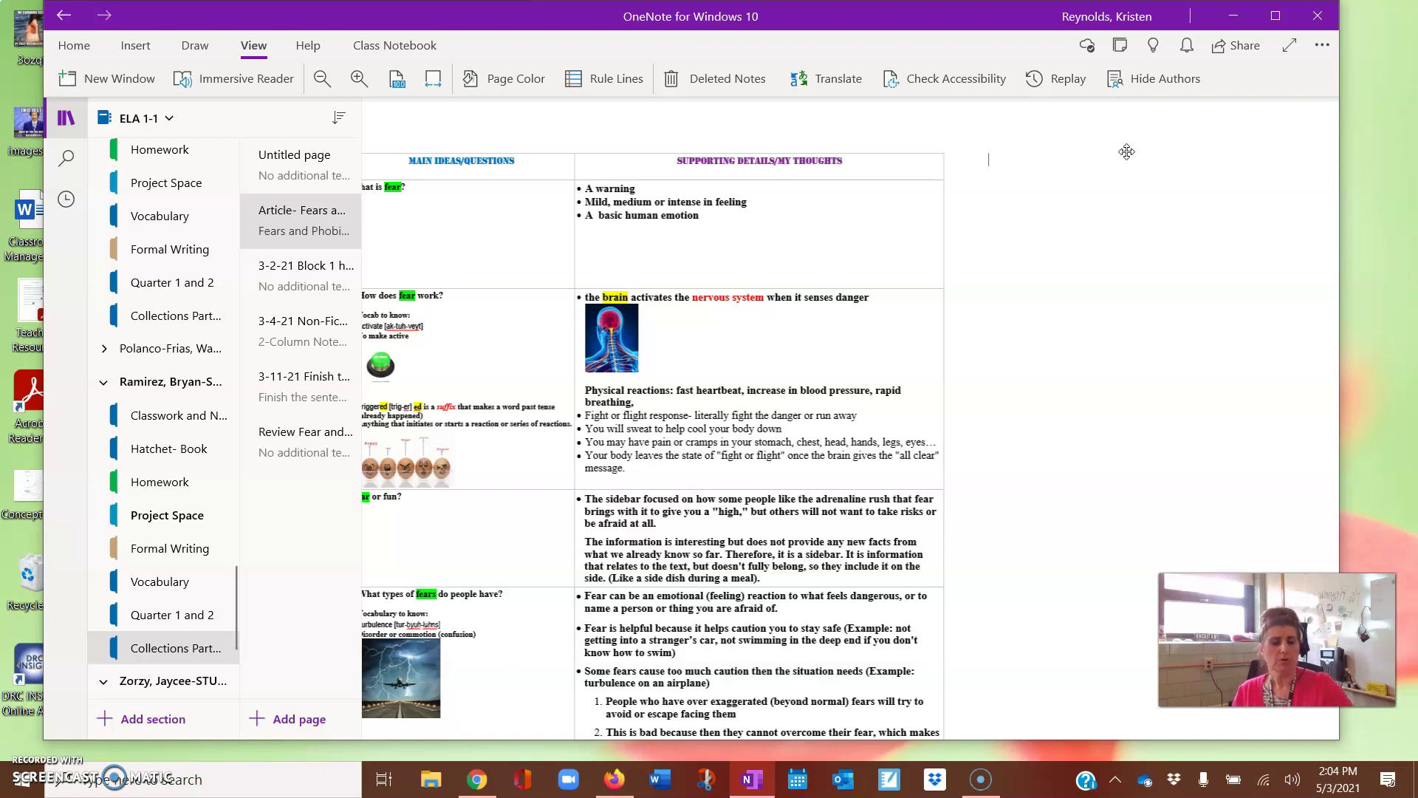
pyautogui.click(669, 252)
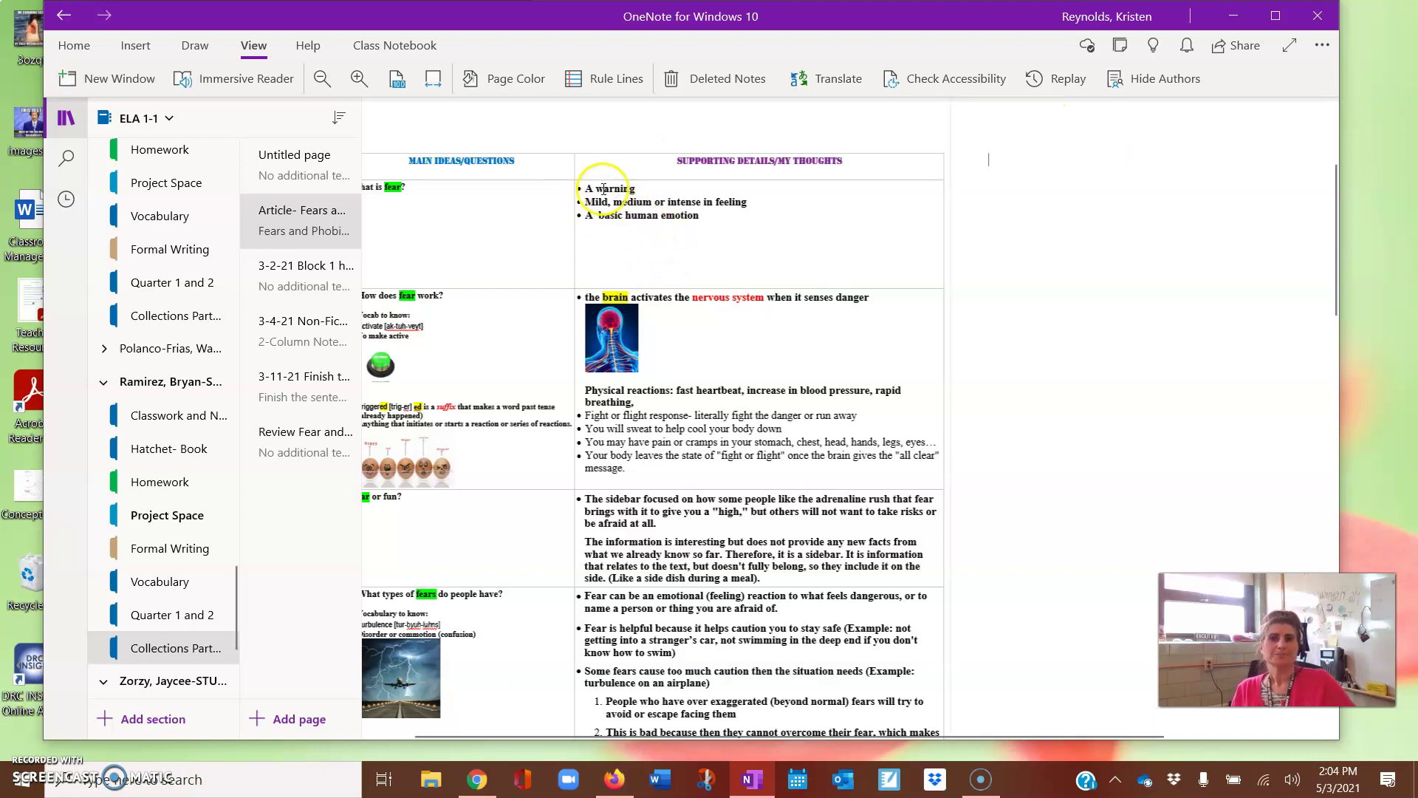
pyautogui.click(738, 338)
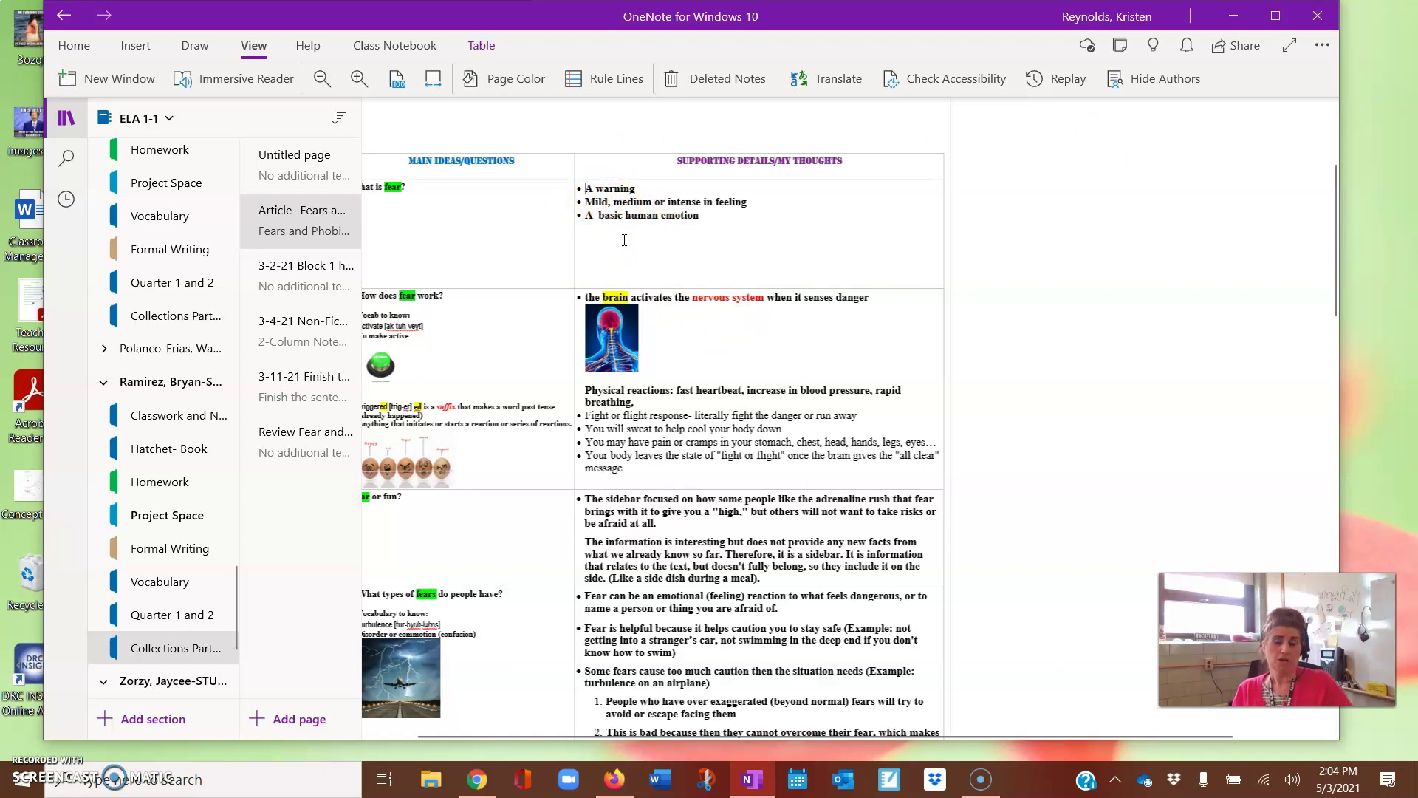
# Open the Fears and Phobias page in Immersive Reader and hear the word What pronounced
pyautogui.click(211, 85)
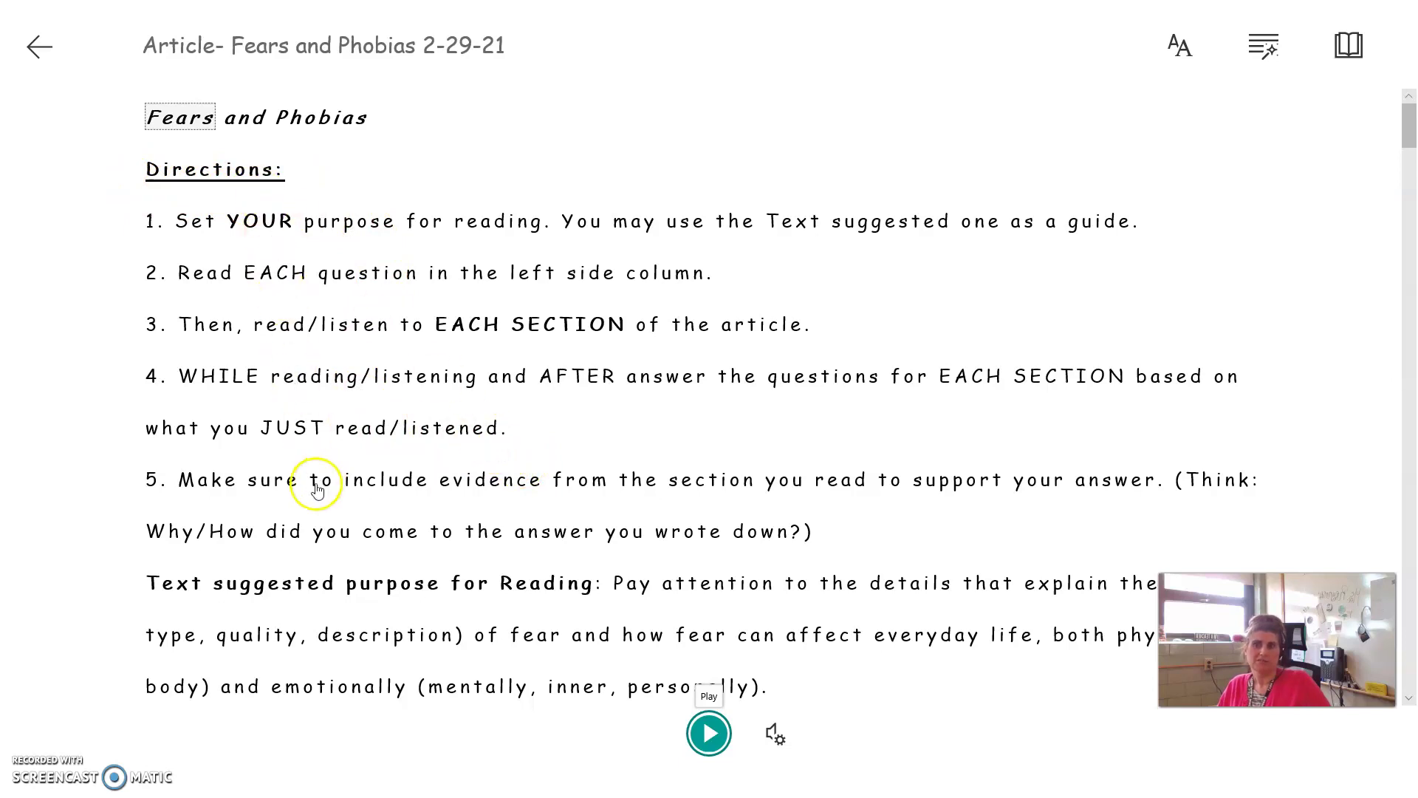
pyautogui.scroll(-1, 296, 517)
pyautogui.scroll(-3, 294, 547)
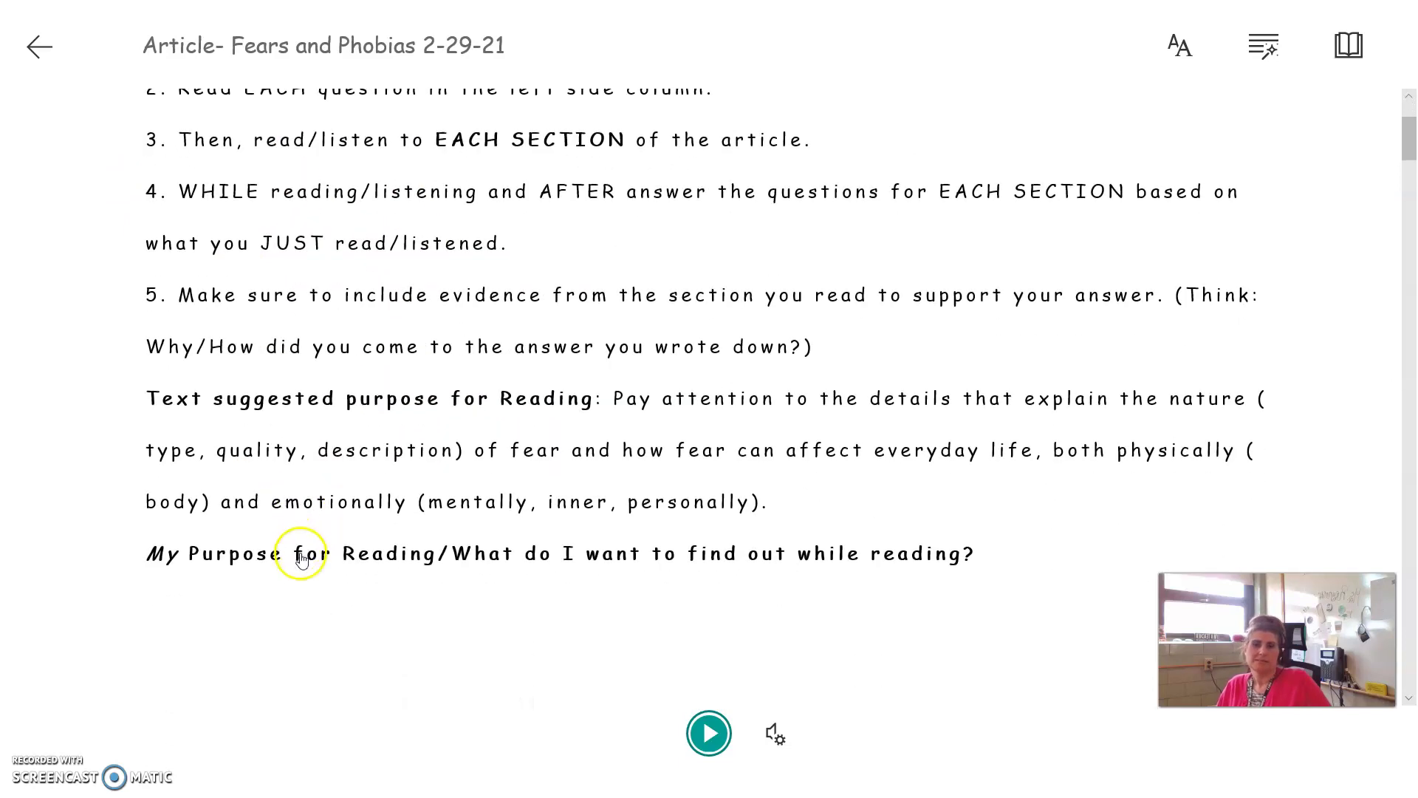
pyautogui.scroll(-3, 295, 555)
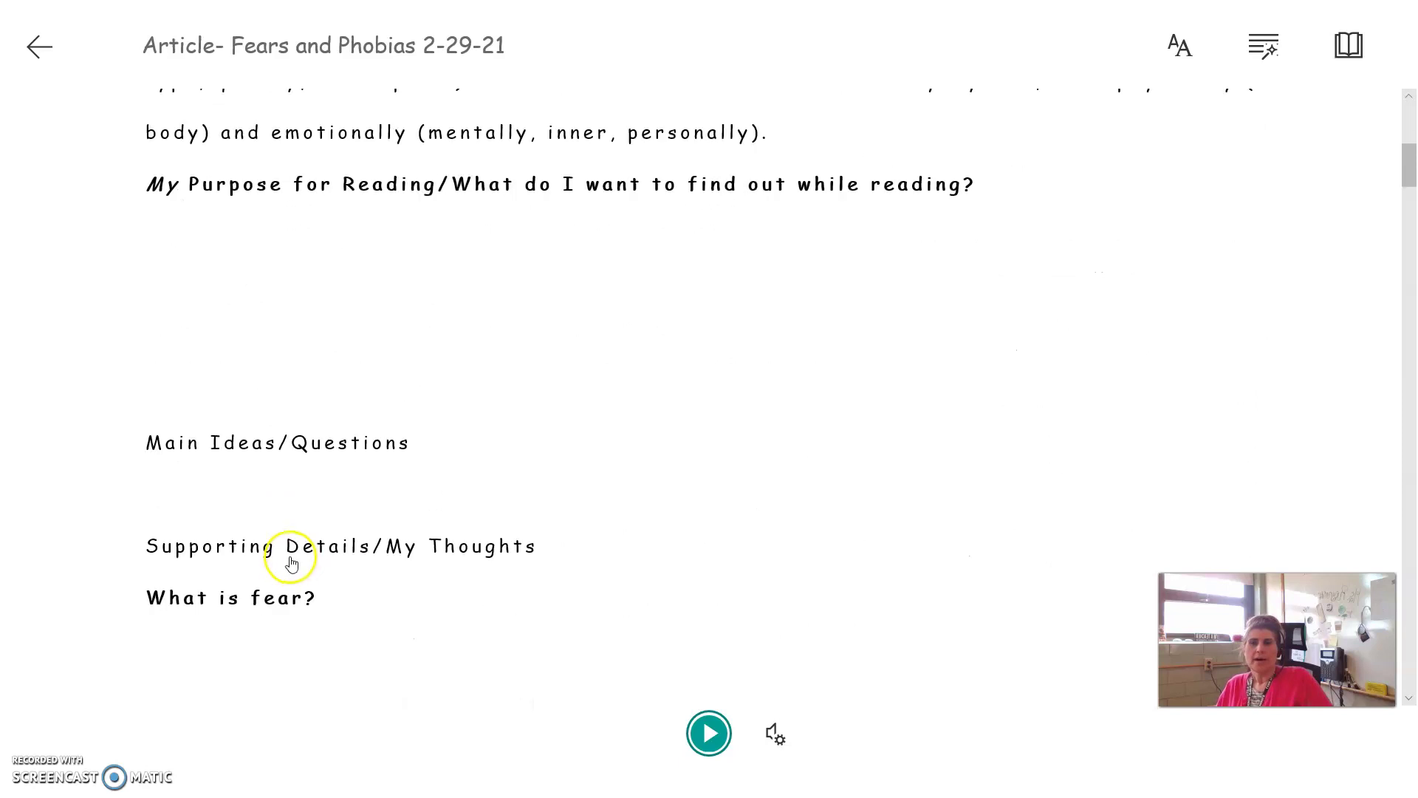
pyautogui.scroll(-5, 288, 572)
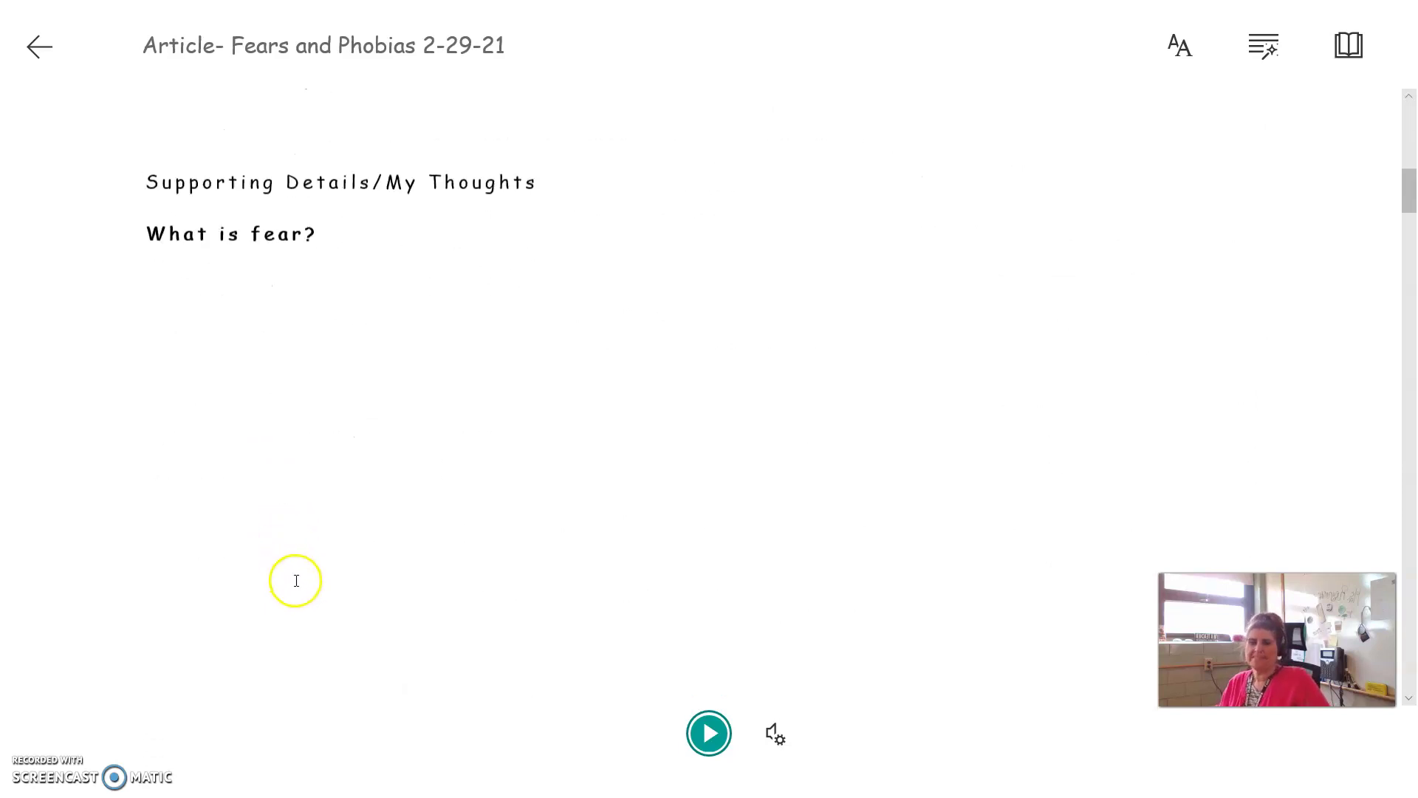
pyautogui.scroll(2, 299, 596)
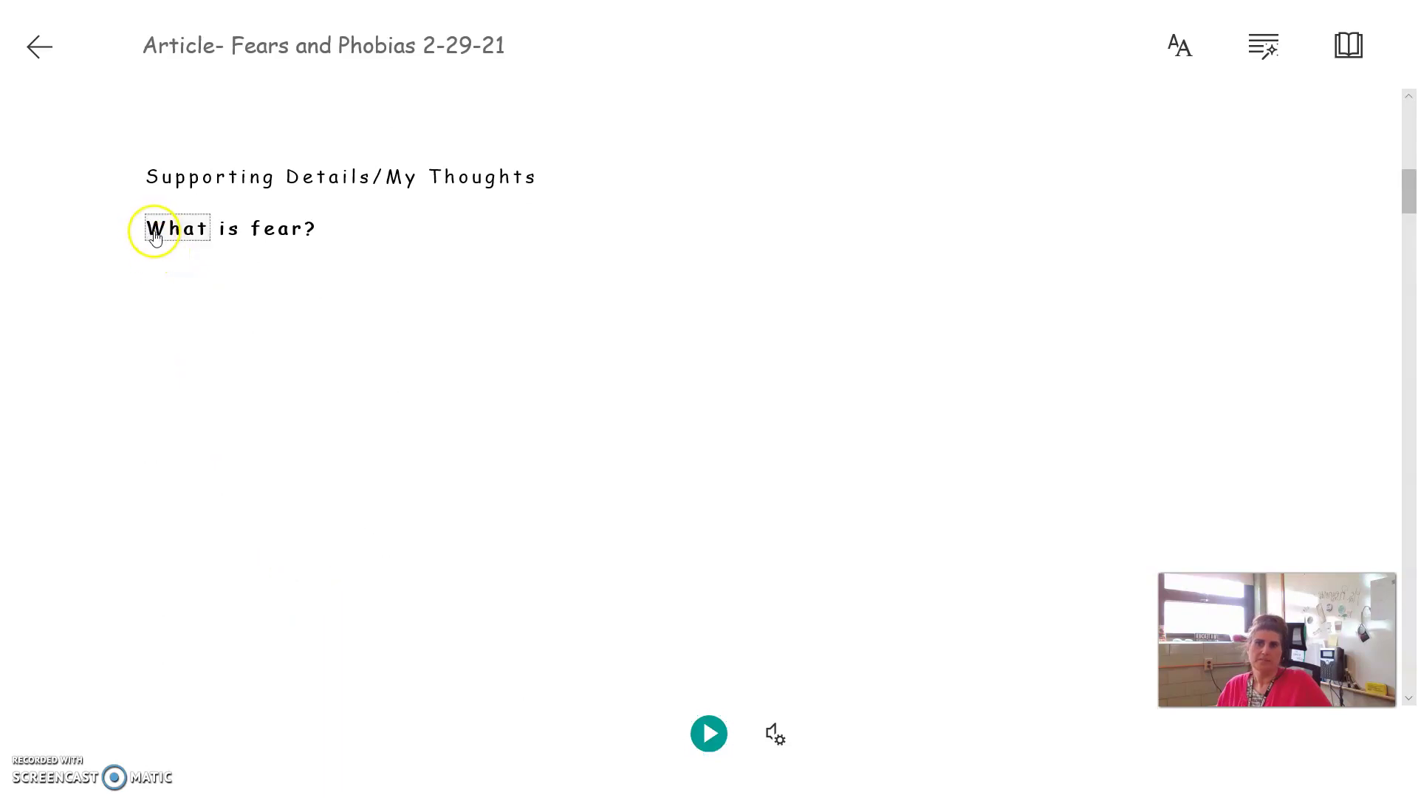
pyautogui.click(152, 230)
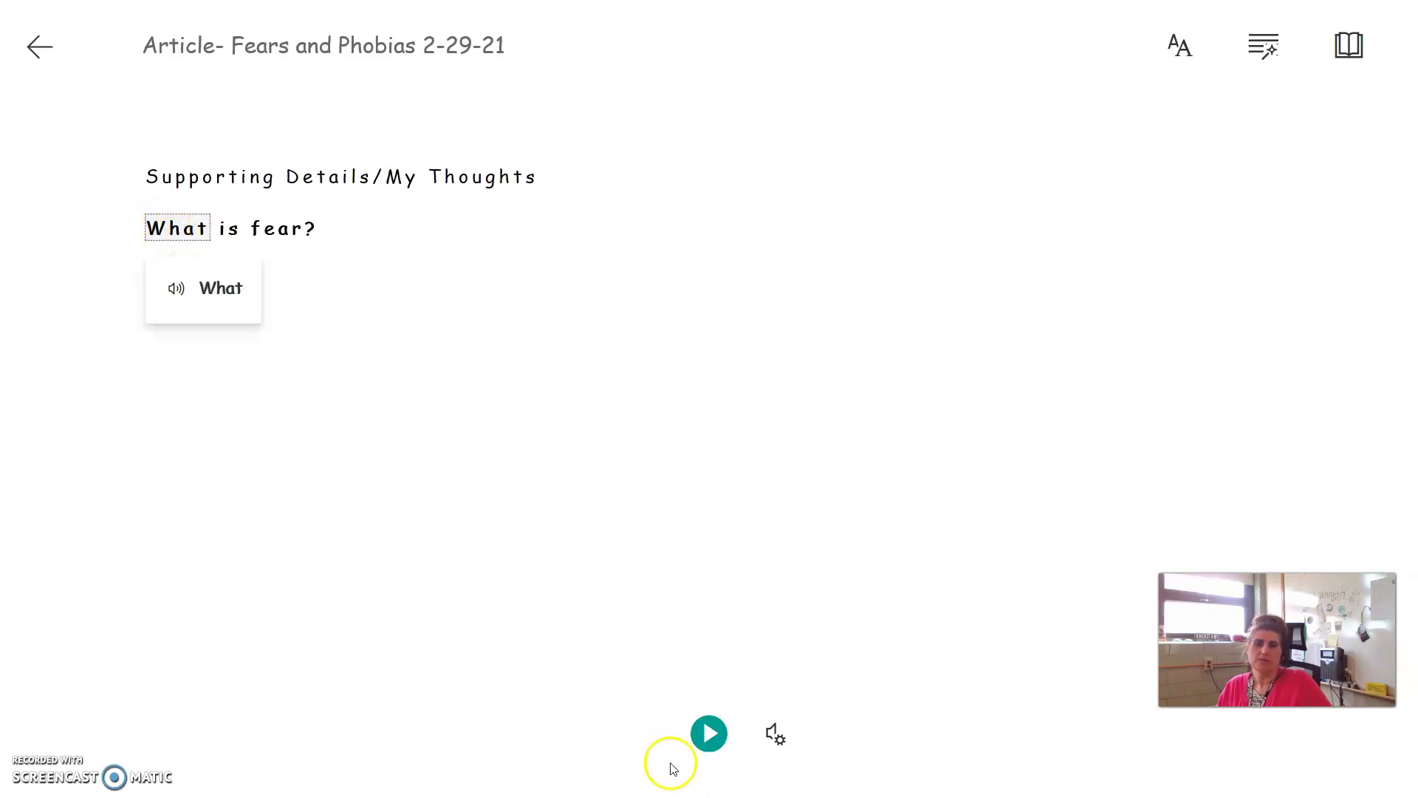
# Read the page aloud, pause partway, then exit Immersive Reader back to the notebook
pyautogui.click(709, 735)
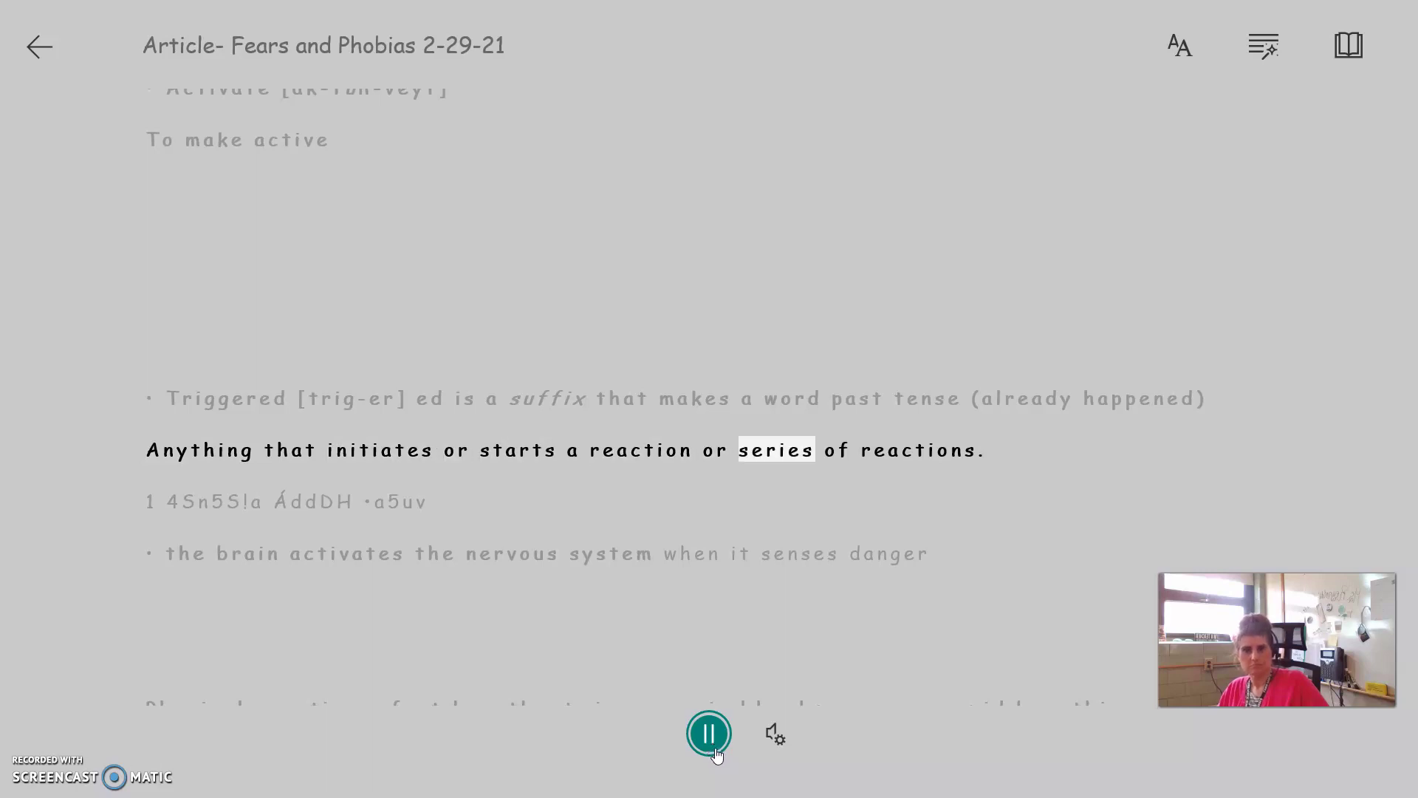
pyautogui.click(713, 747)
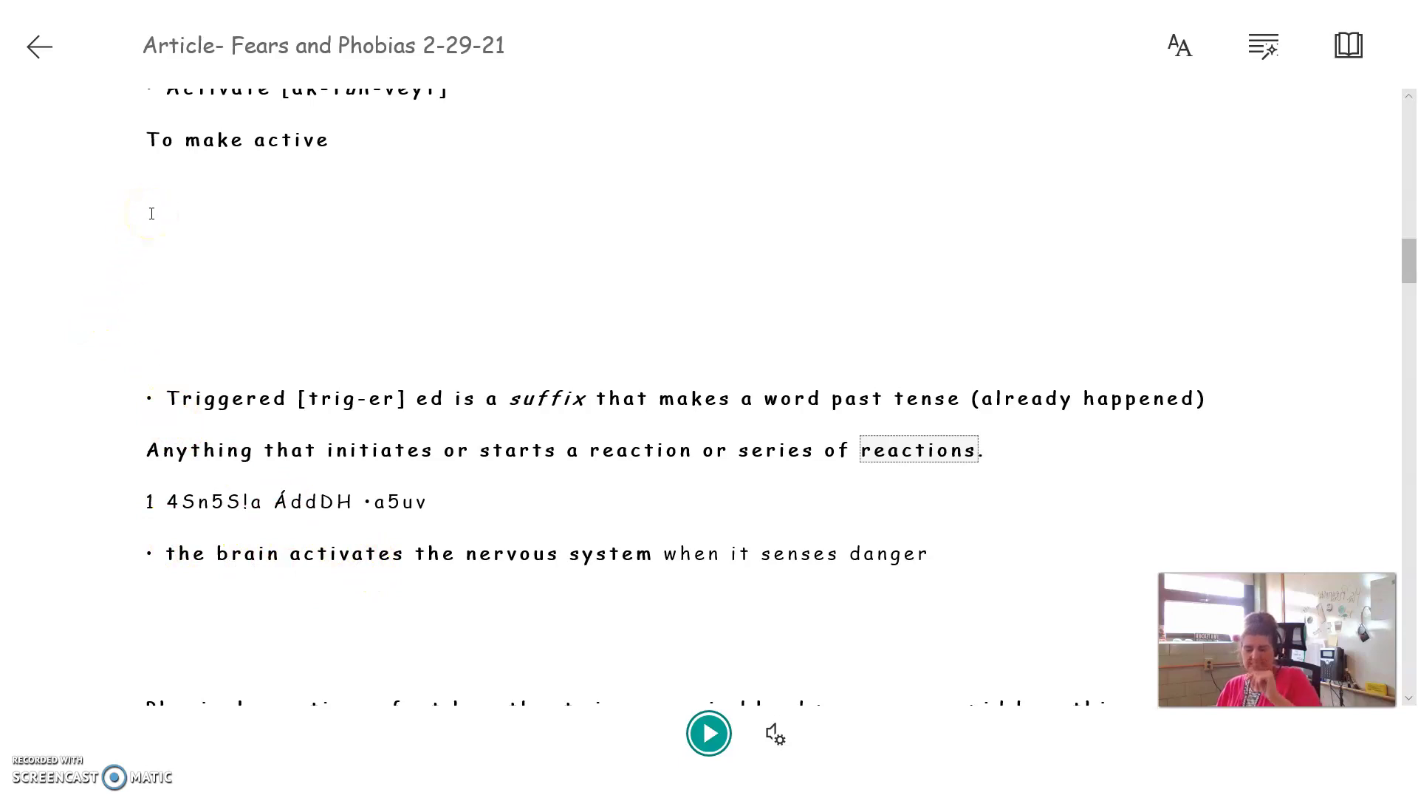
pyautogui.click(39, 46)
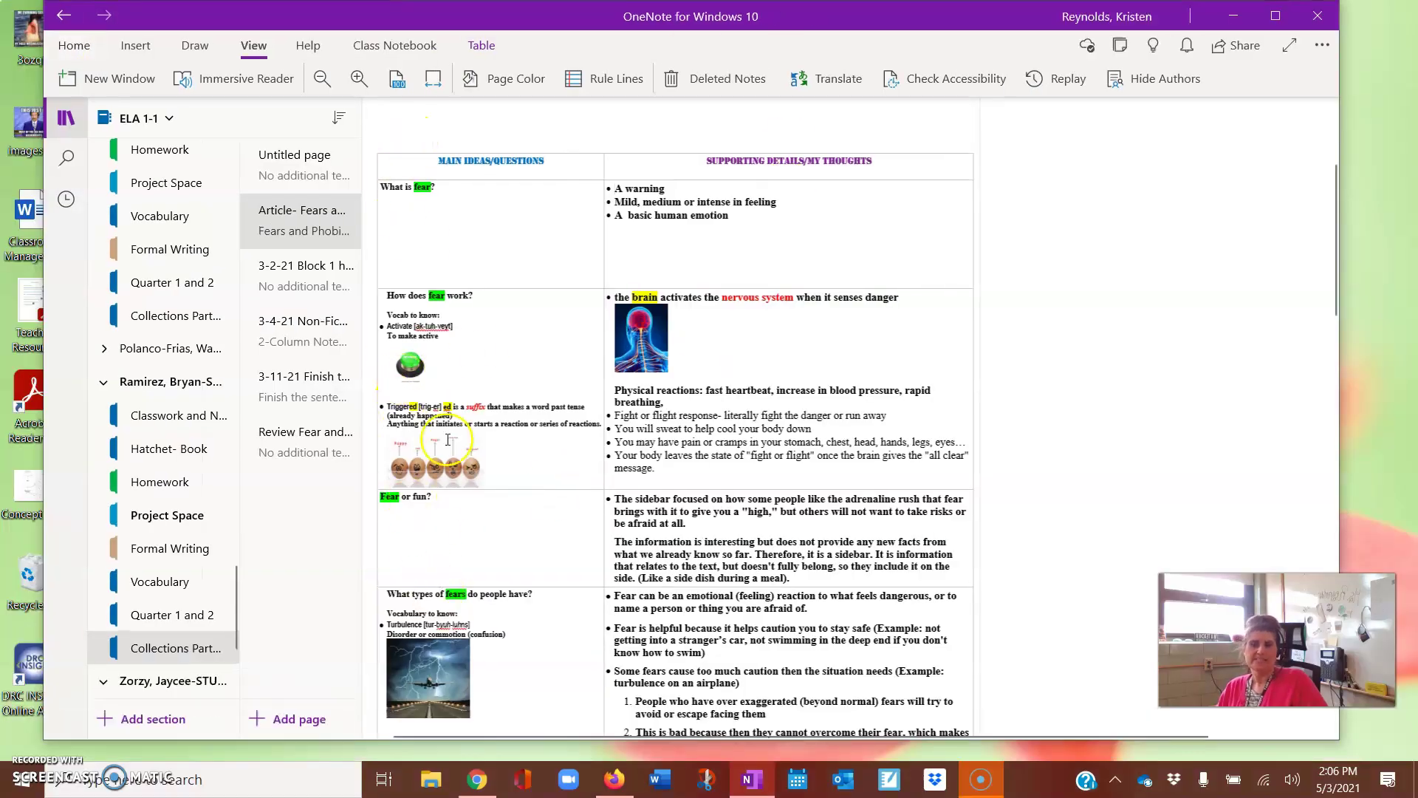